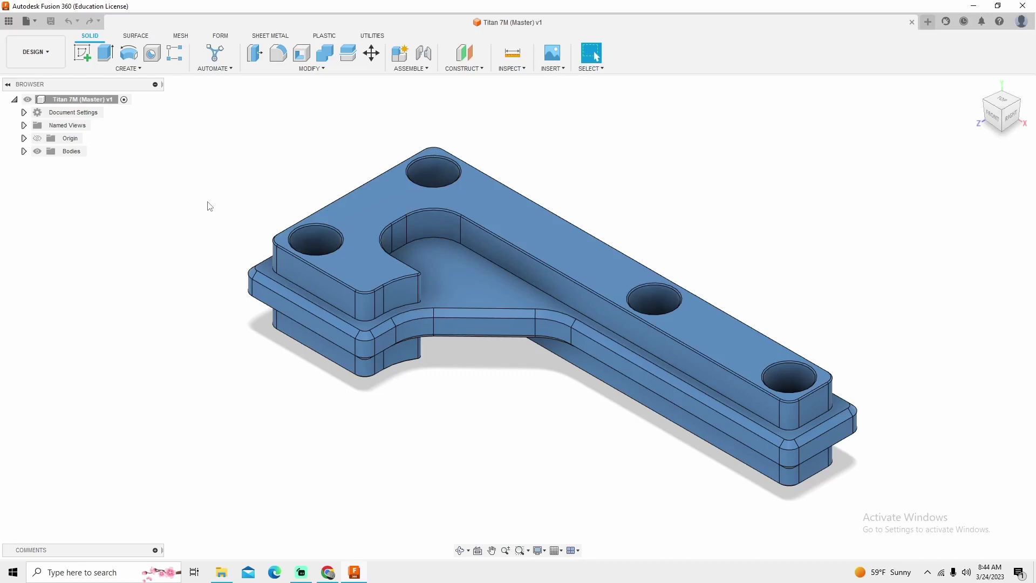
# - Switch to the Manufacture workspace and start a new milling setup
pyautogui.click(45, 64)
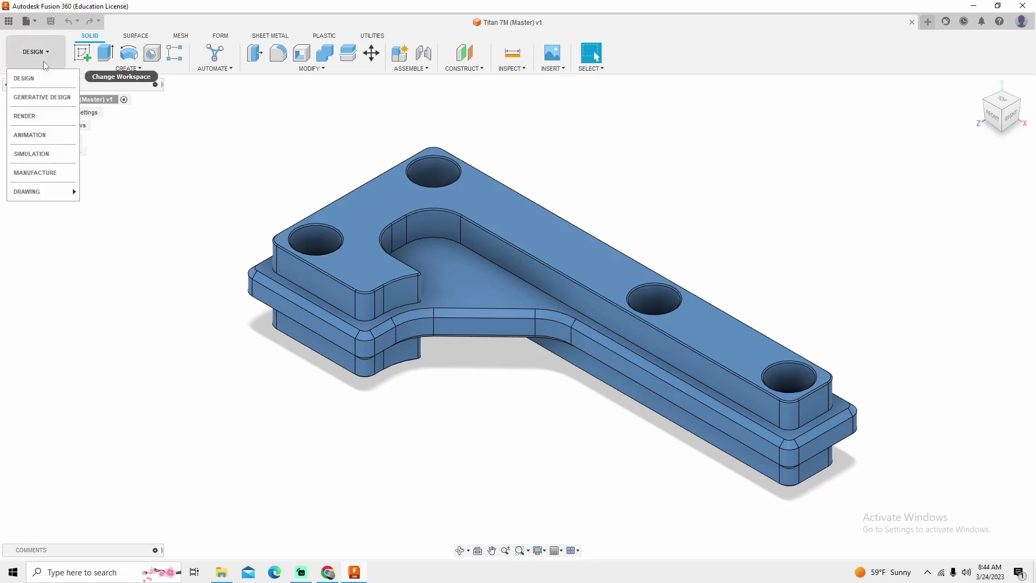
pyautogui.click(51, 173)
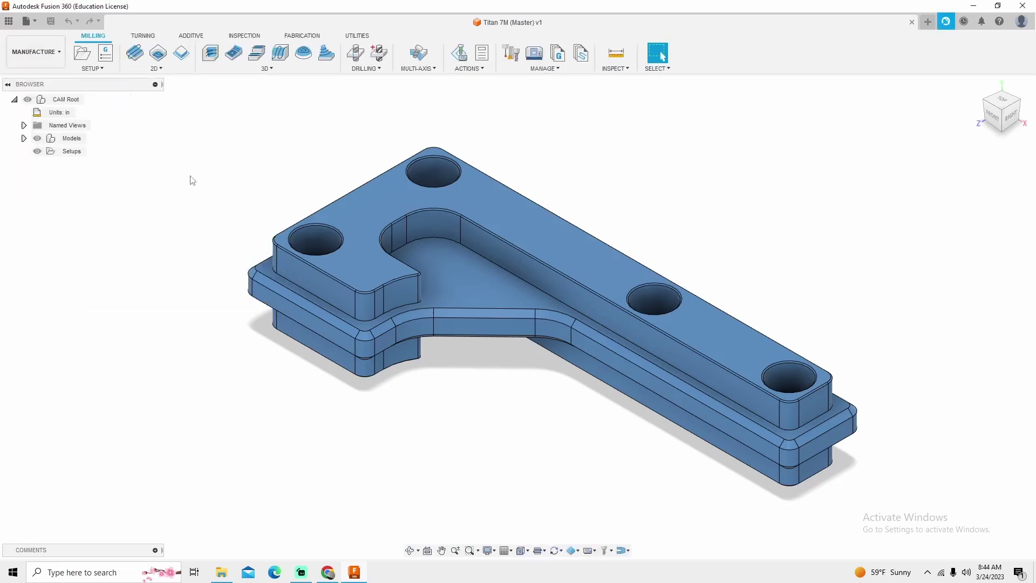
pyautogui.click(82, 53)
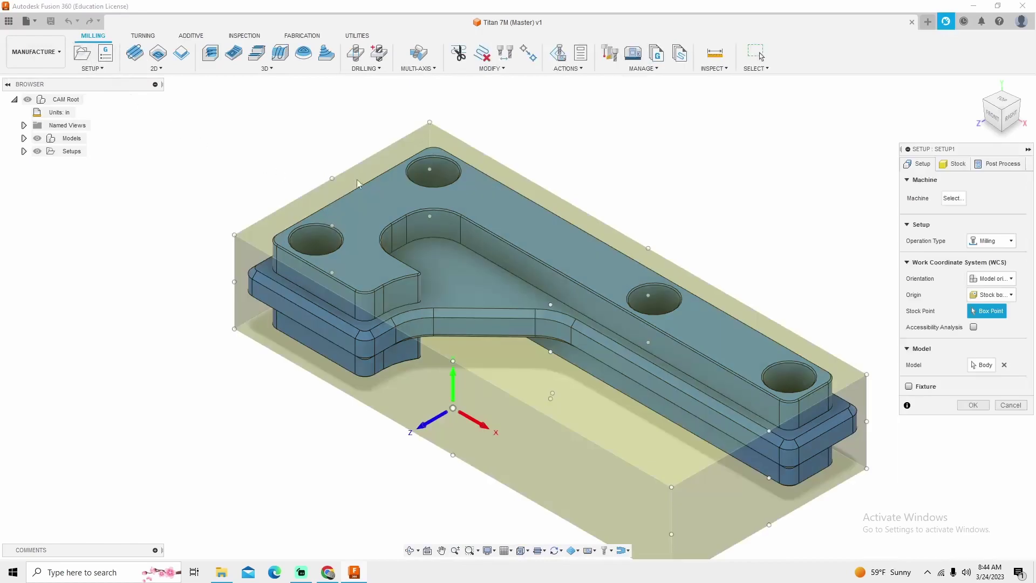
pyautogui.scroll(-2, 587, 160)
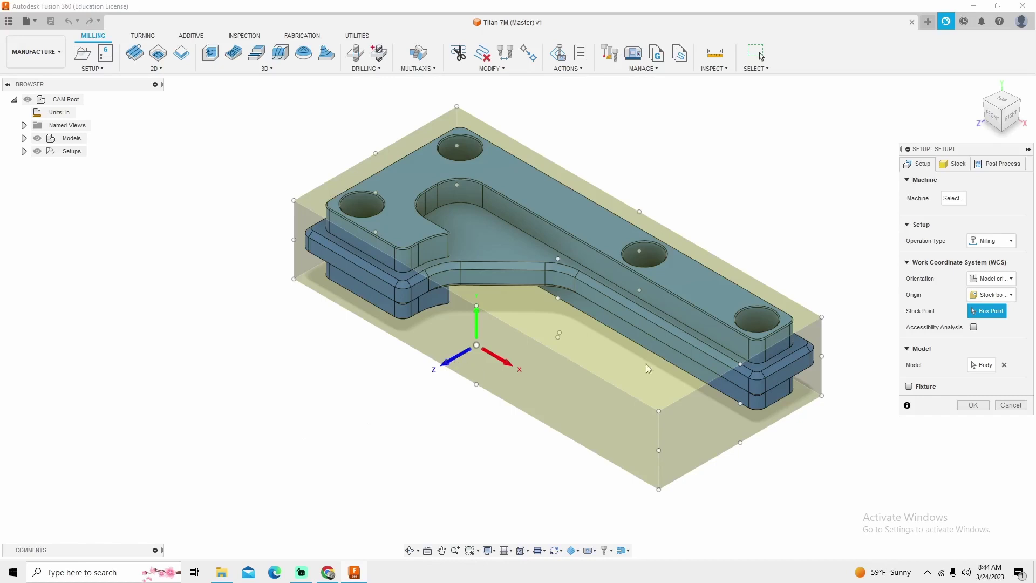
# - Orient the work coordinates with Z from the part's top face and origin at a stock point
pyautogui.click(995, 280)
pyautogui.click(975, 306)
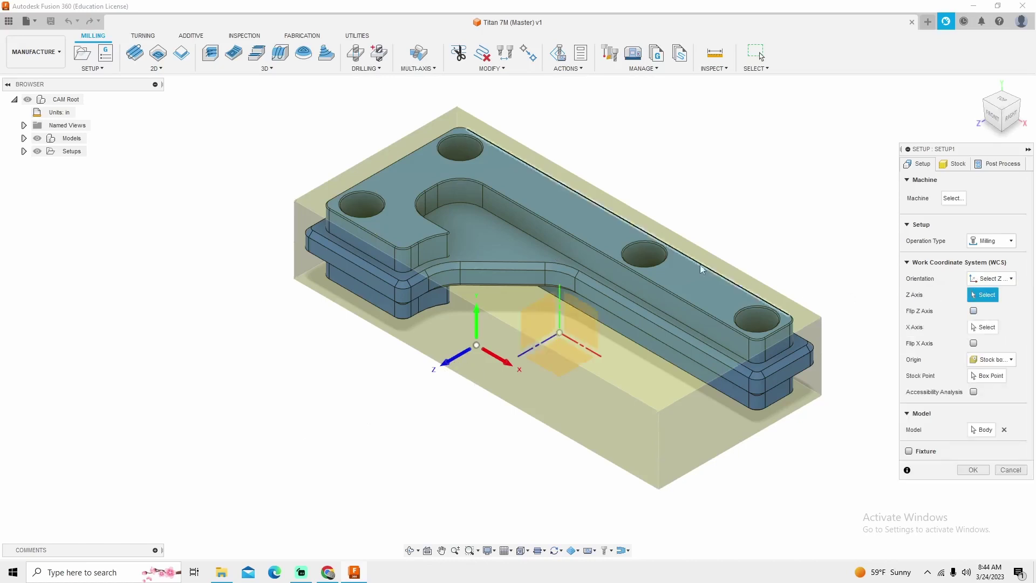
pyautogui.click(584, 235)
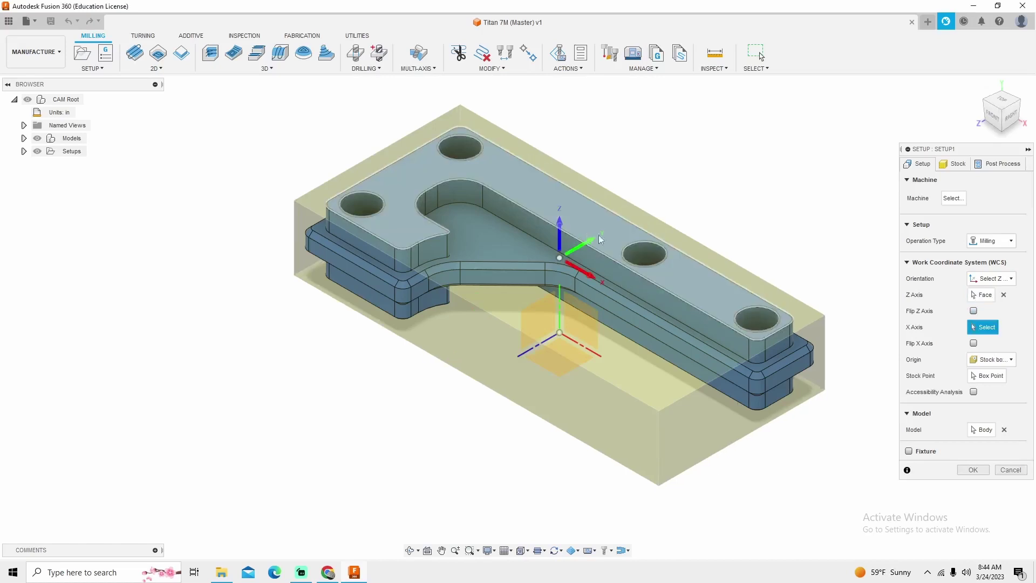
pyautogui.click(991, 376)
pyautogui.keyDown('shift'); pyautogui.moveTo(669, 337); pyautogui.dragTo(619, 277, button='middle'); pyautogui.keyUp('shift')
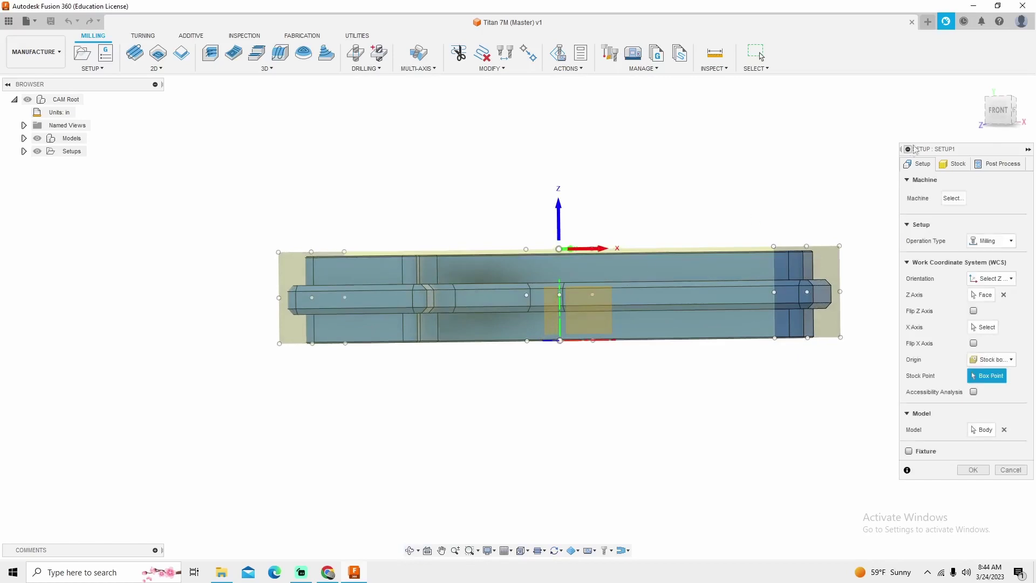
pyautogui.scroll(3, 587, 246)
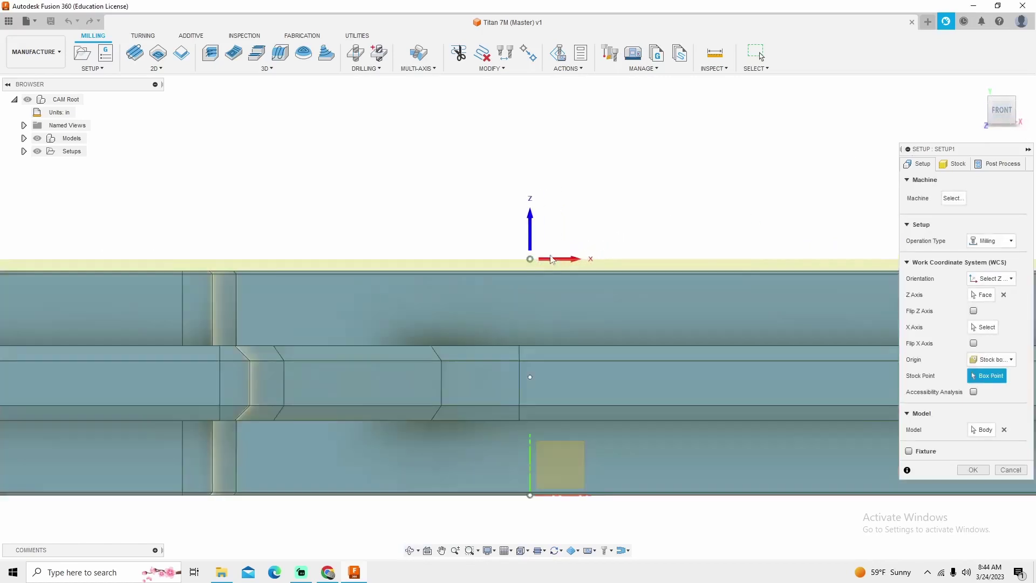
pyautogui.scroll(-5, 587, 246)
pyautogui.keyDown('shift'); pyautogui.moveTo(597, 287); pyautogui.dragTo(615, 332, button='middle'); pyautogui.keyUp('shift')
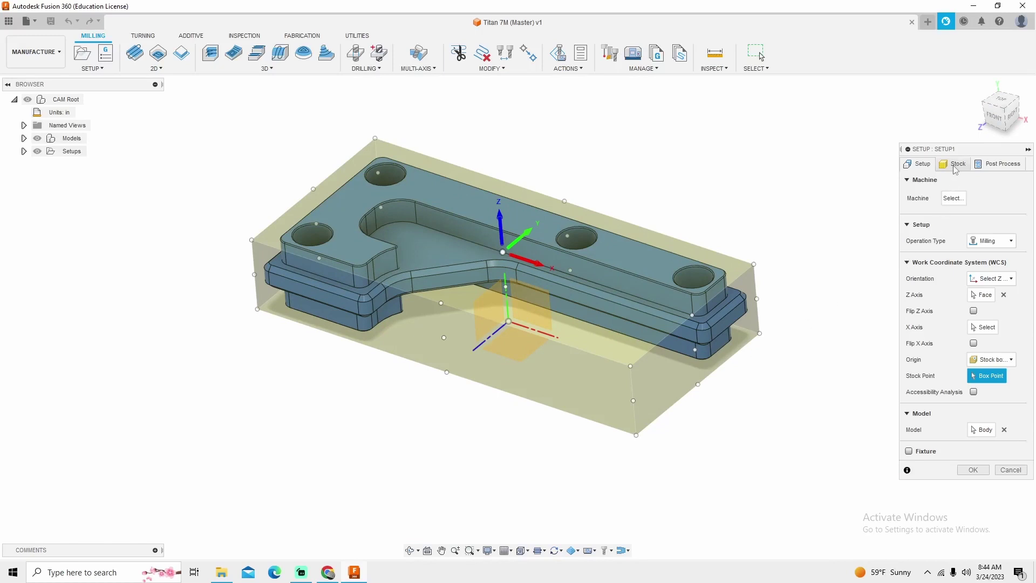
pyautogui.click(953, 199)
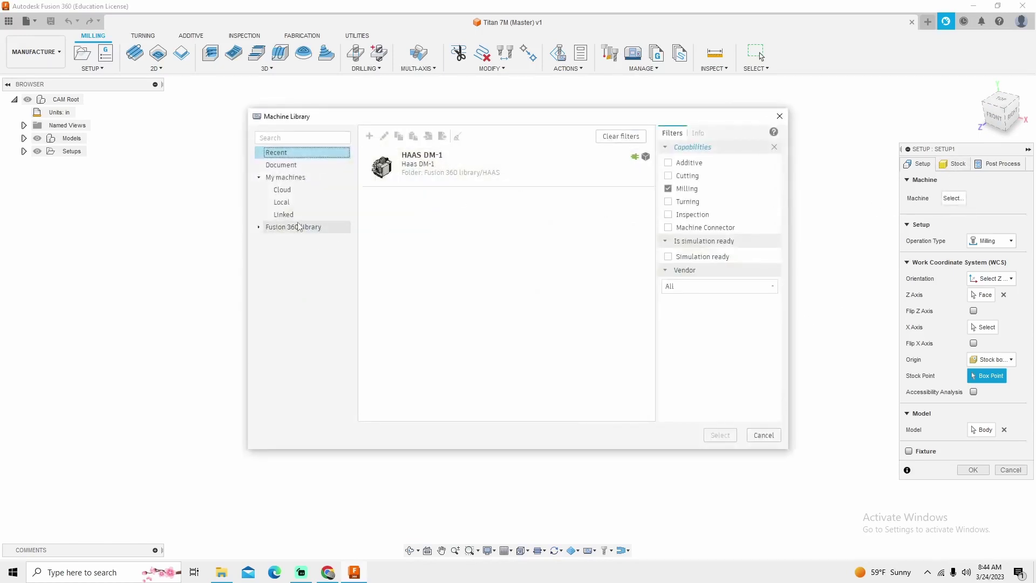
# - Pick the HAAS VF-2 from the Fusion 360 library, filtered to HAAS, and download its model
pyautogui.click(298, 228)
pyautogui.click(717, 286)
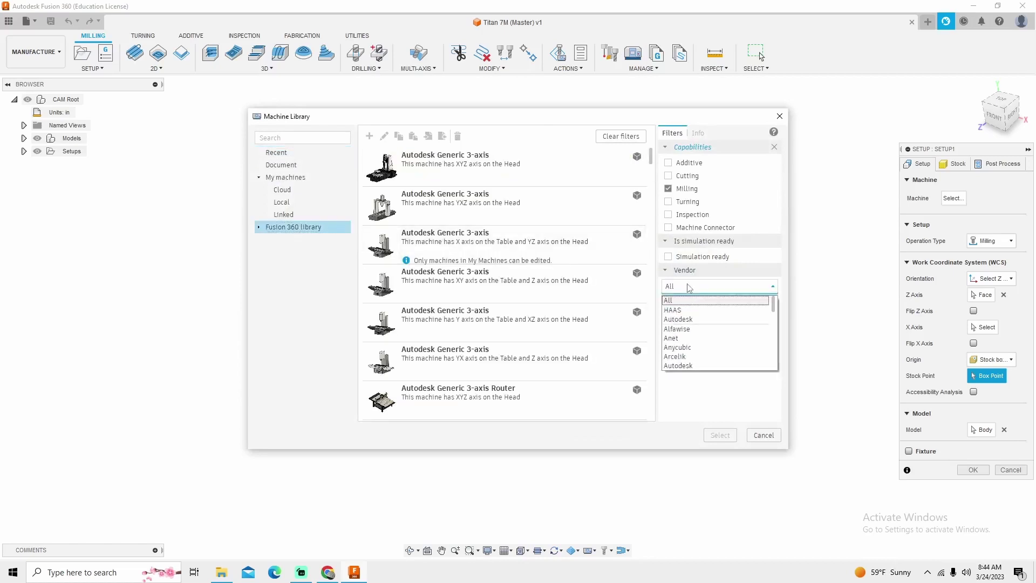
pyautogui.click(677, 320)
pyautogui.click(681, 288)
pyautogui.click(673, 310)
pyautogui.scroll(-10, 510, 278)
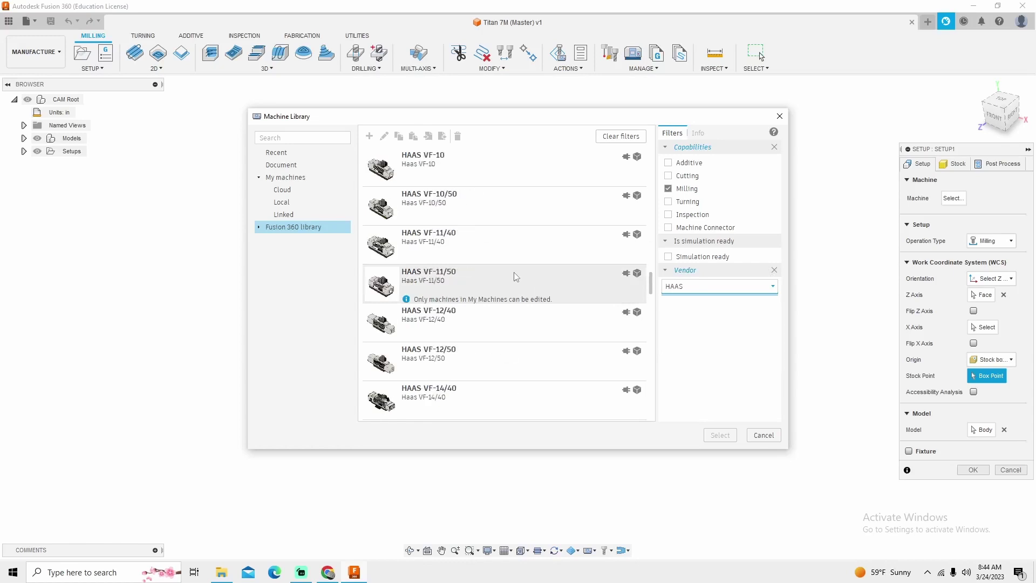
pyautogui.doubleClick(517, 282)
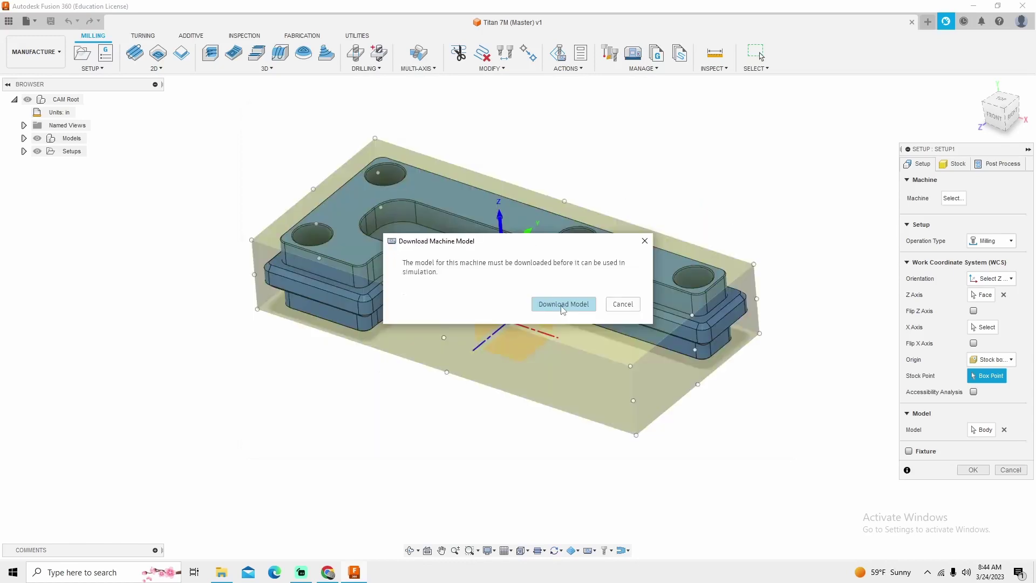
pyautogui.click(562, 303)
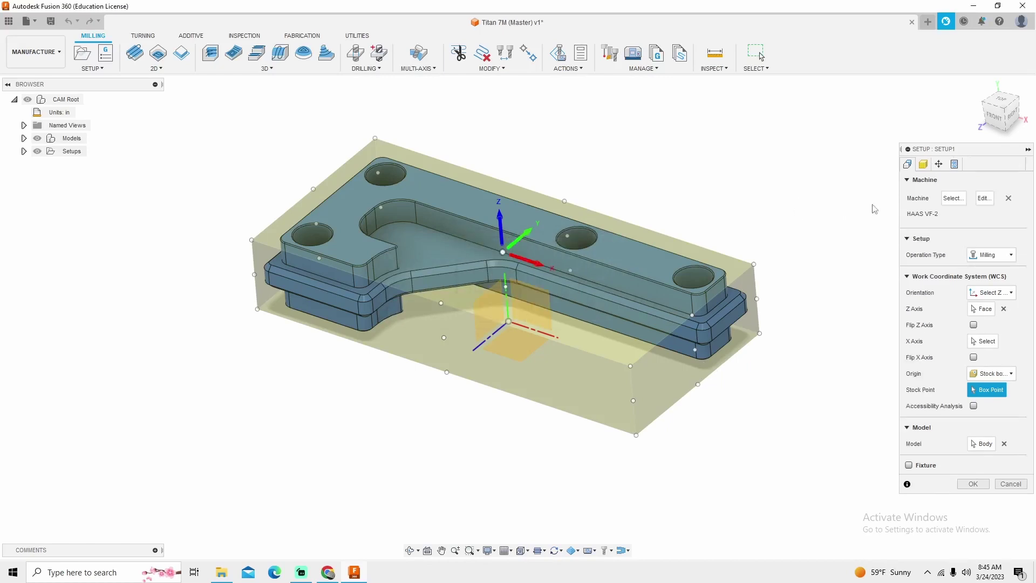
pyautogui.click(922, 166)
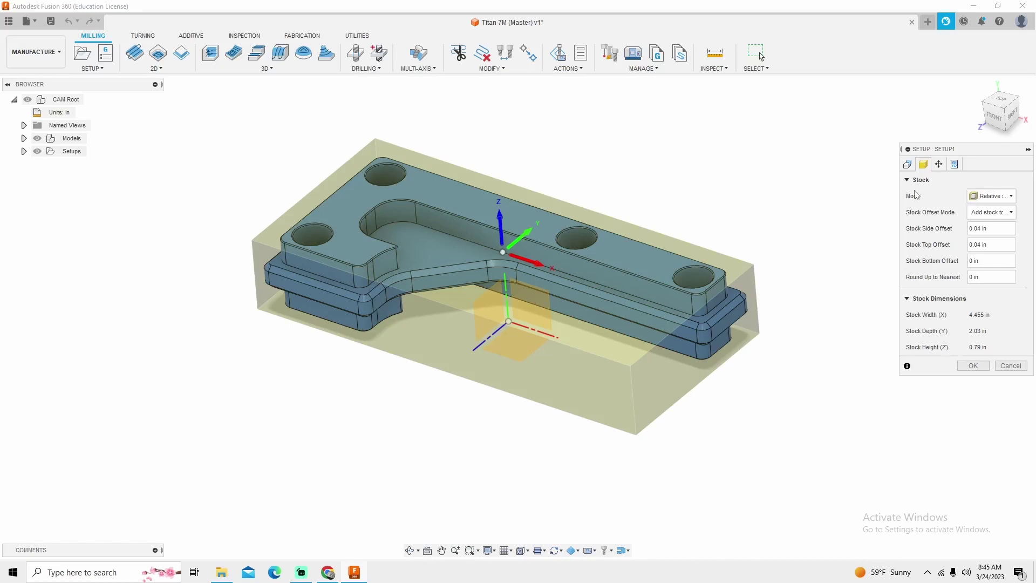
# - Make the stock a fixed size box with the part offset .02 in from the top
pyautogui.click(991, 199)
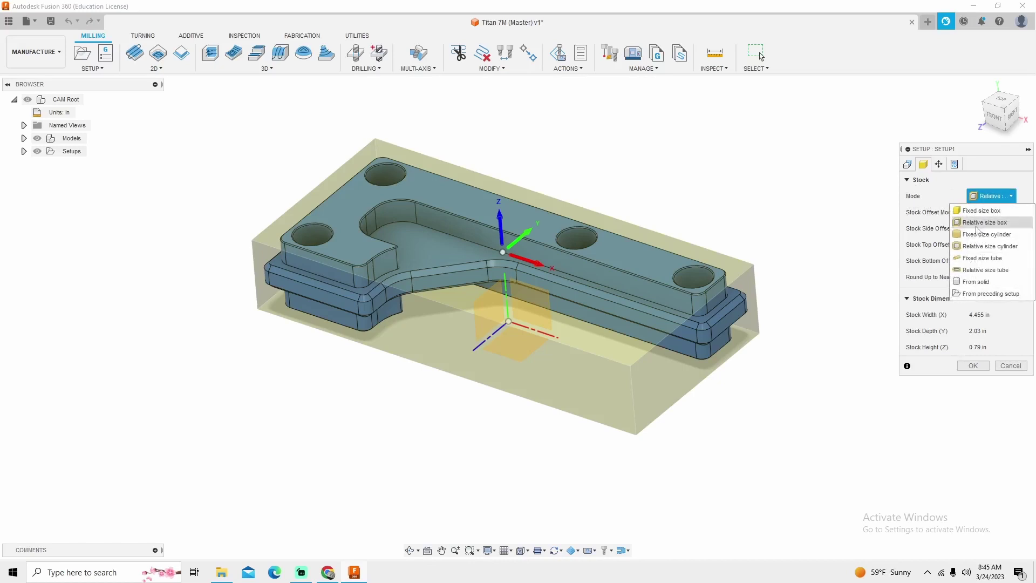
pyautogui.click(979, 210)
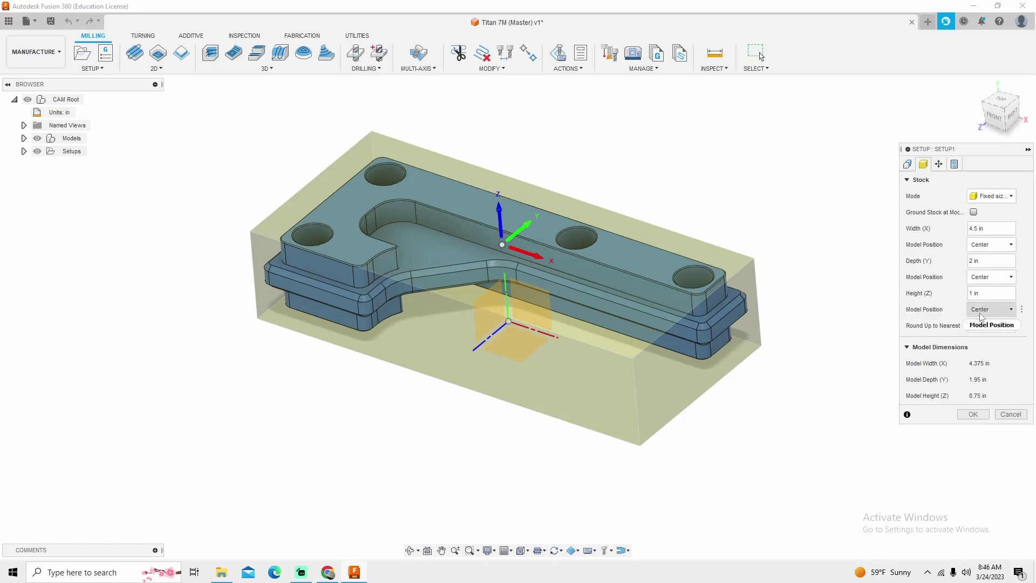
pyautogui.click(990, 310)
pyautogui.click(981, 325)
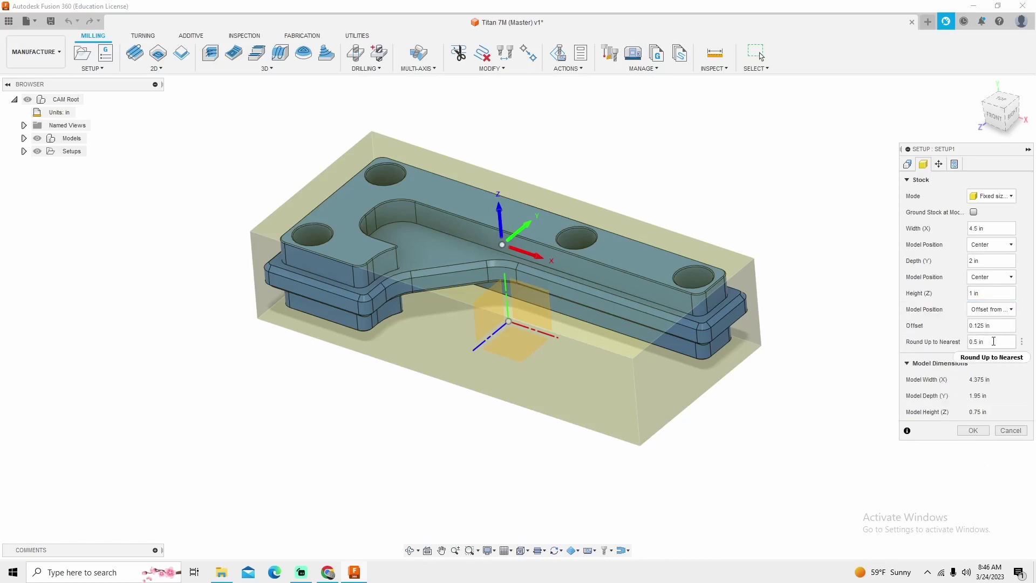
pyautogui.click(990, 326)
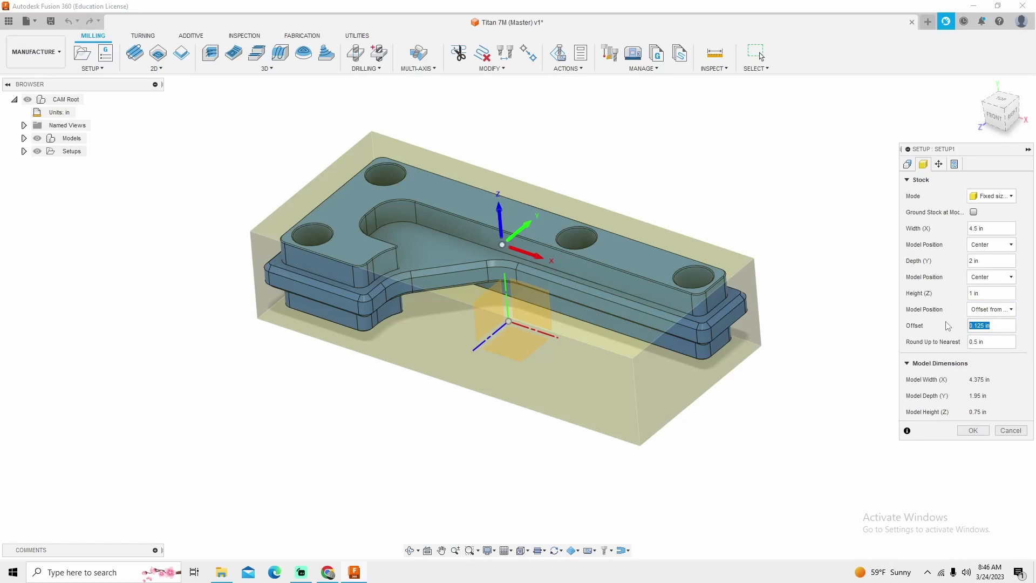
pyautogui.write('.02')
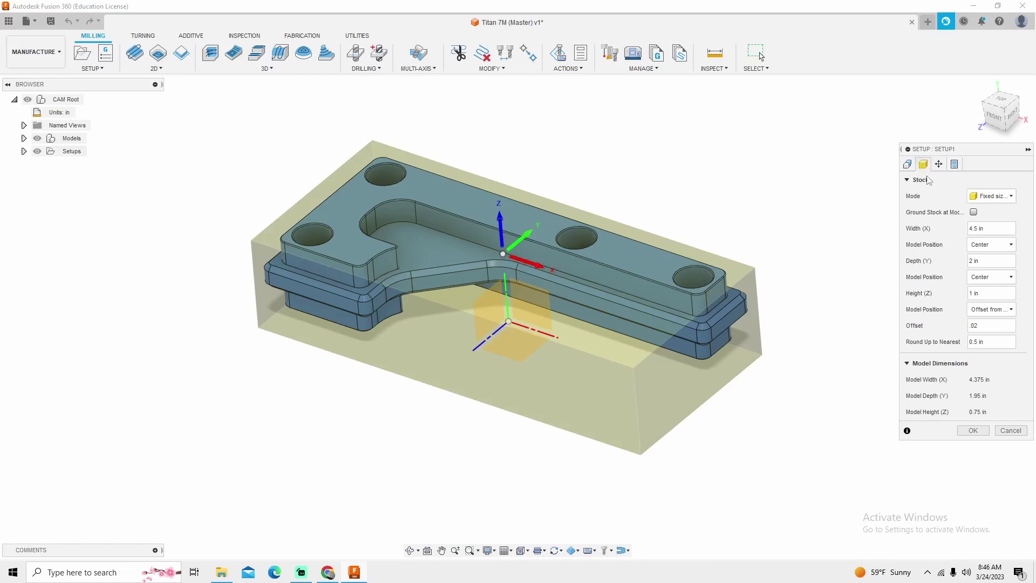
# - Enter program number 8007 and comment Titan 7M, keeping the Standard WCS format with G54
pyautogui.click(954, 165)
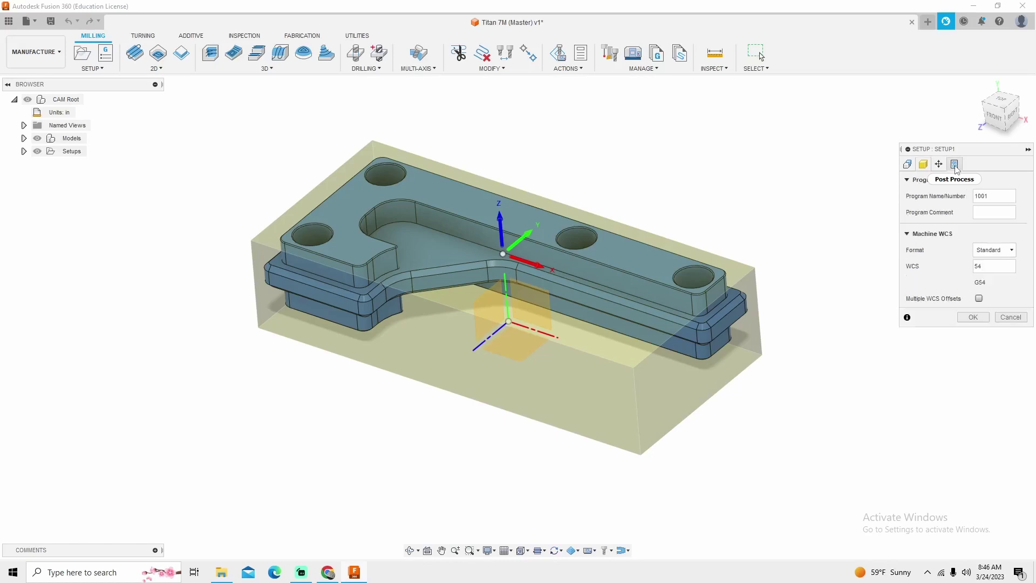
pyautogui.click(974, 197)
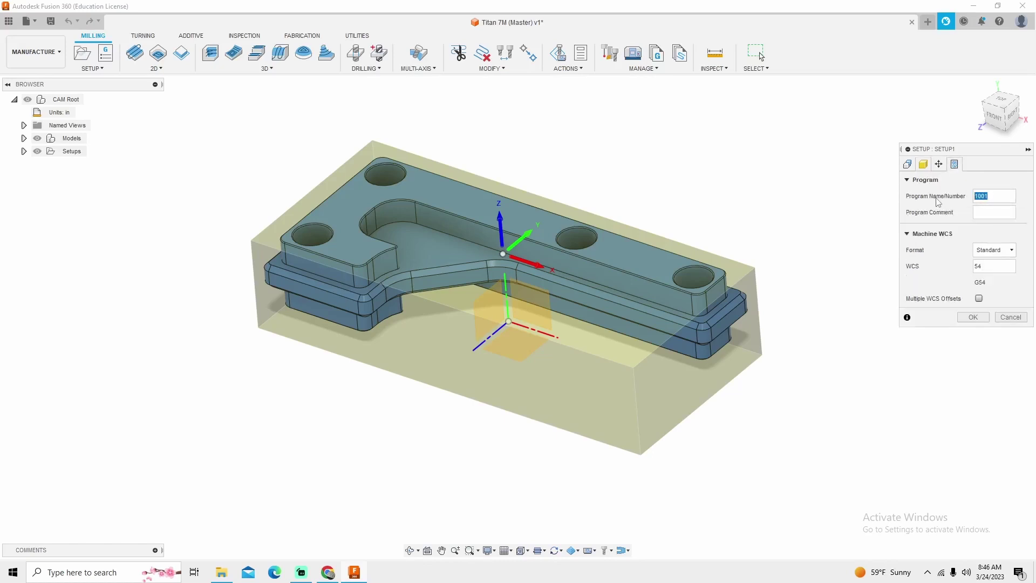
pyautogui.write('8007')
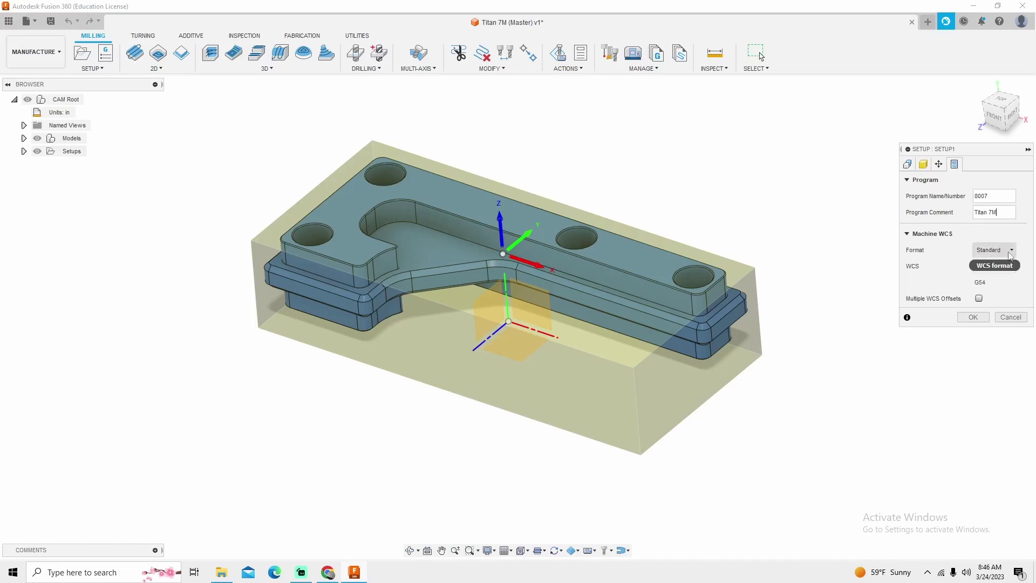
pyautogui.click(992, 252)
pyautogui.click(992, 259)
pyautogui.click(993, 250)
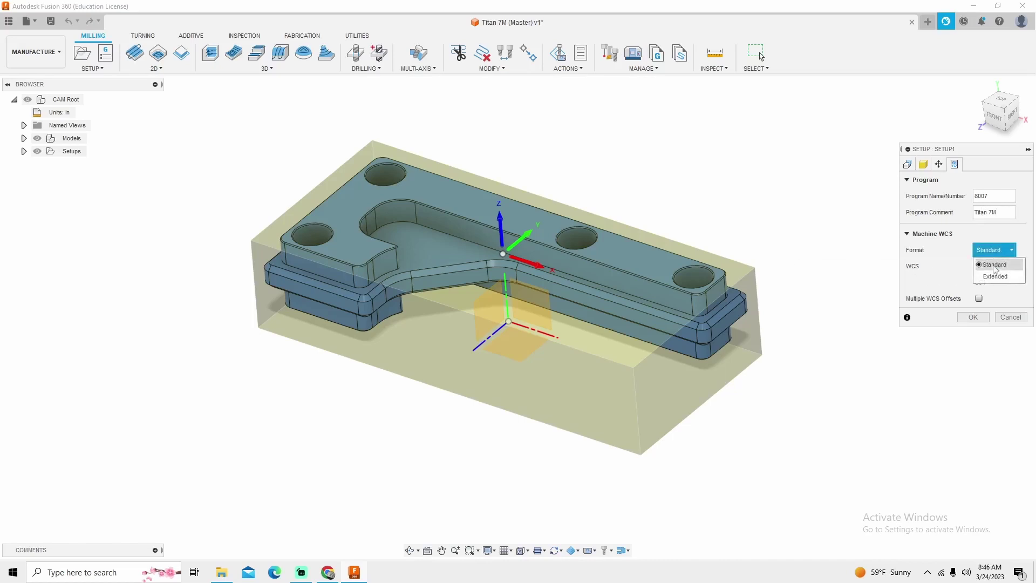
pyautogui.click(995, 277)
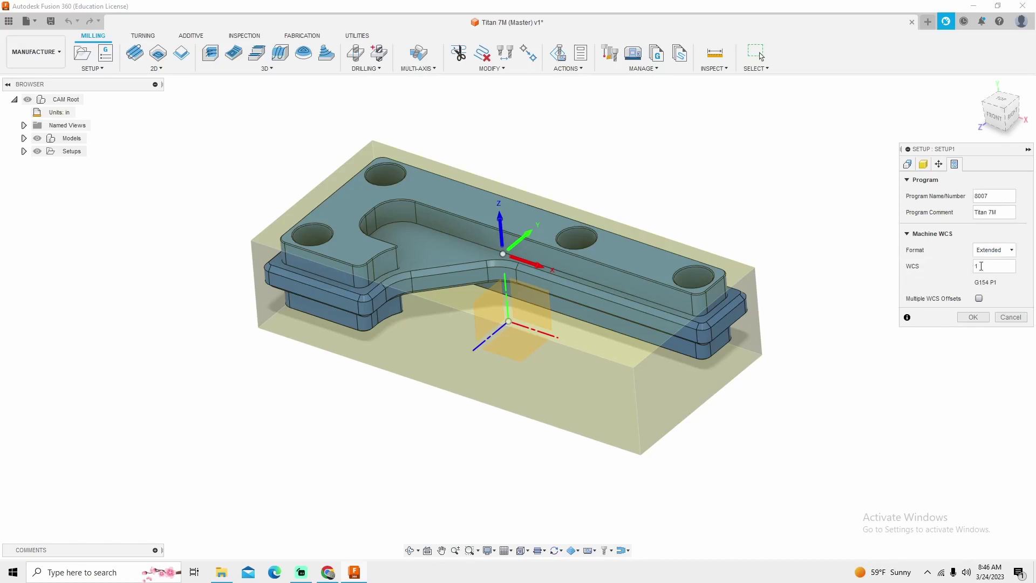
pyautogui.click(991, 250)
pyautogui.click(989, 268)
# - Confirm the setup so Setup1 is created
pyautogui.click(973, 316)
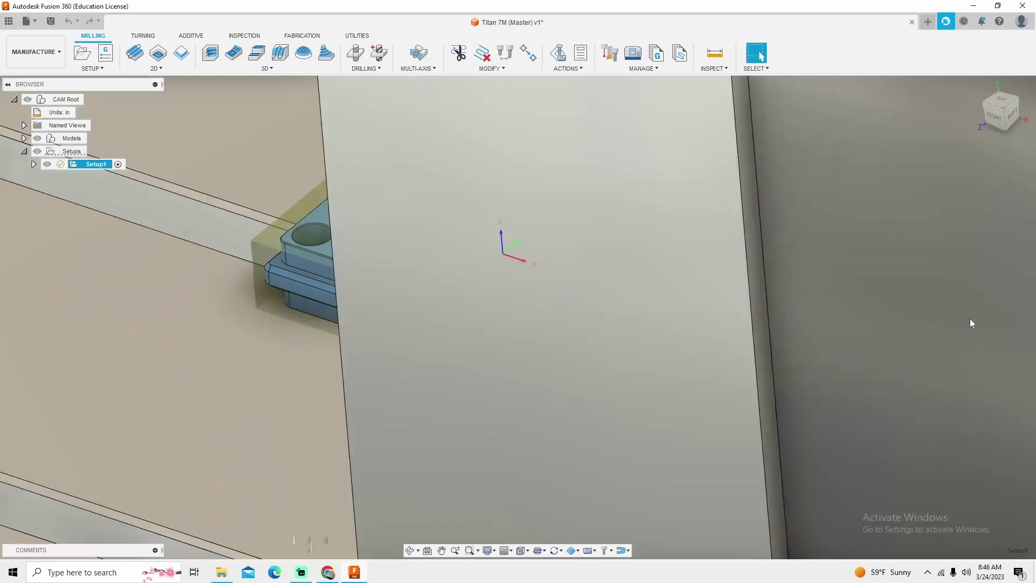
pyautogui.scroll(-10, 598, 212)
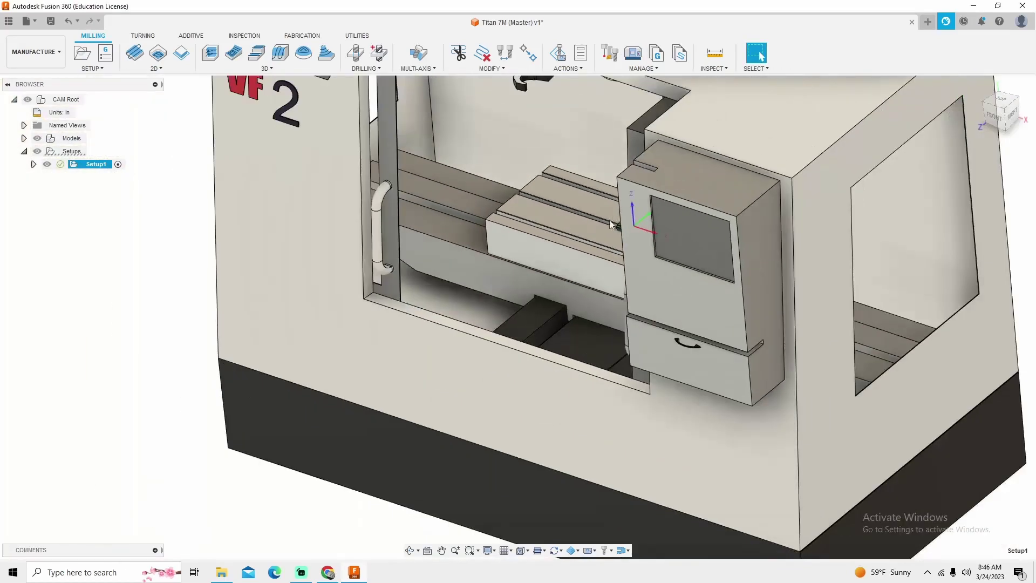
pyautogui.scroll(3, 612, 254)
pyautogui.scroll(-3, 613, 253)
# - Hide the HAAS VF-2 machine model under Setup1, leaving the part and stock
pyautogui.keyDown('shift'); pyautogui.moveTo(613, 253); pyautogui.dragTo(589, 272, button='middle'); pyautogui.keyUp('shift')
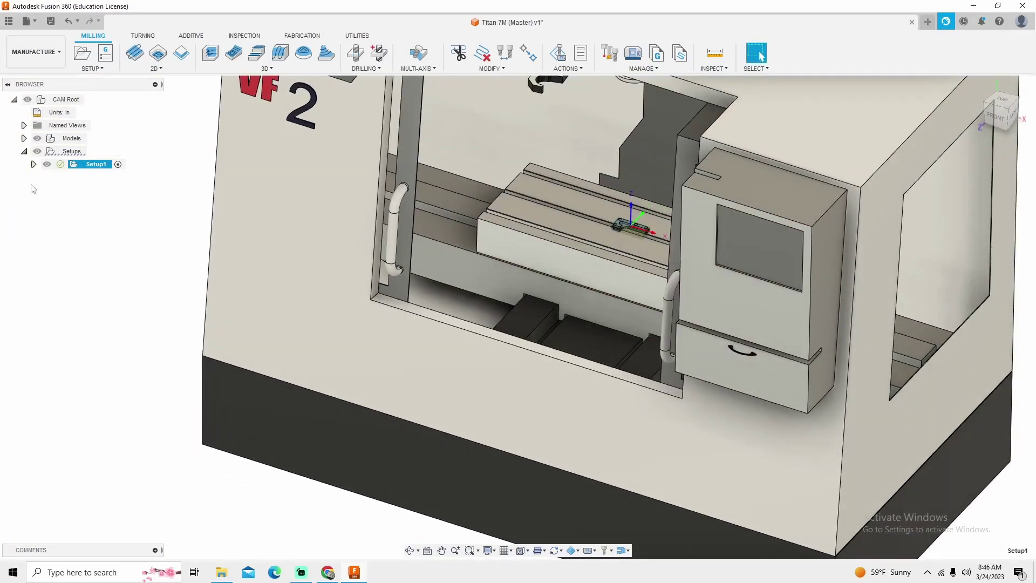
pyautogui.click(33, 164)
pyautogui.click(57, 178)
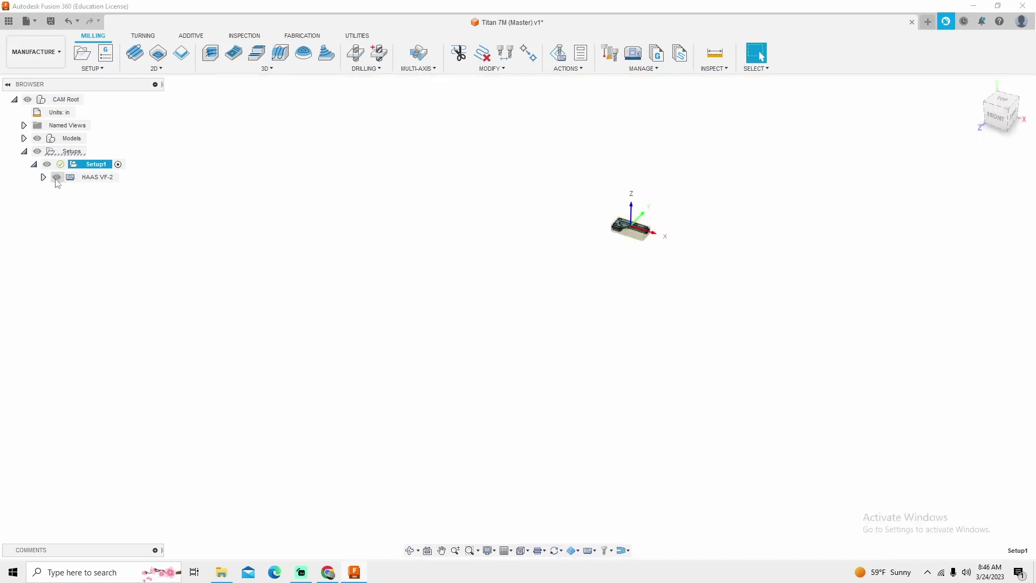
pyautogui.scroll(10, 649, 239)
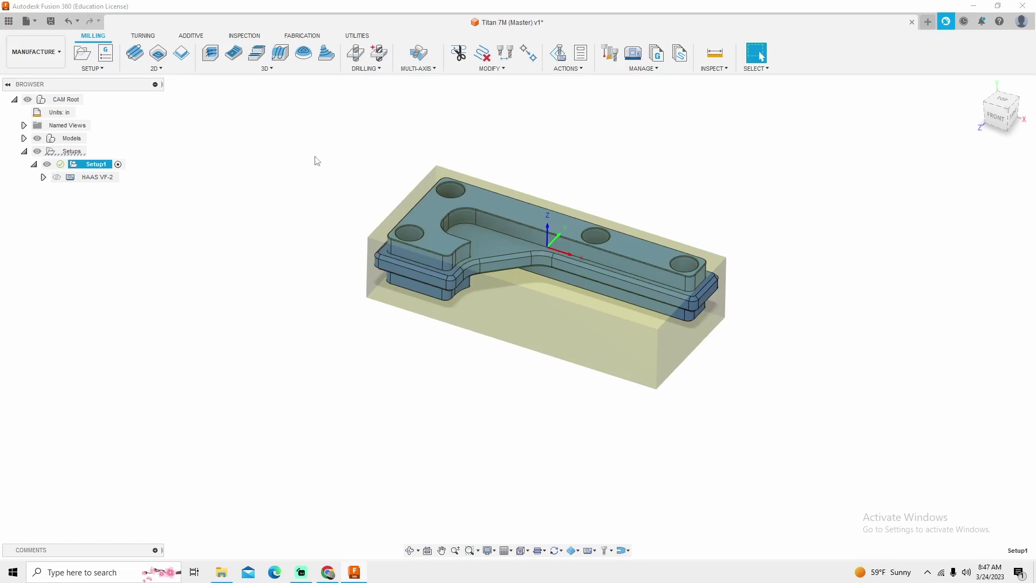
# - Add a Face operation using the inch library's 2" Face Mill with the Default preset
pyautogui.click(135, 53)
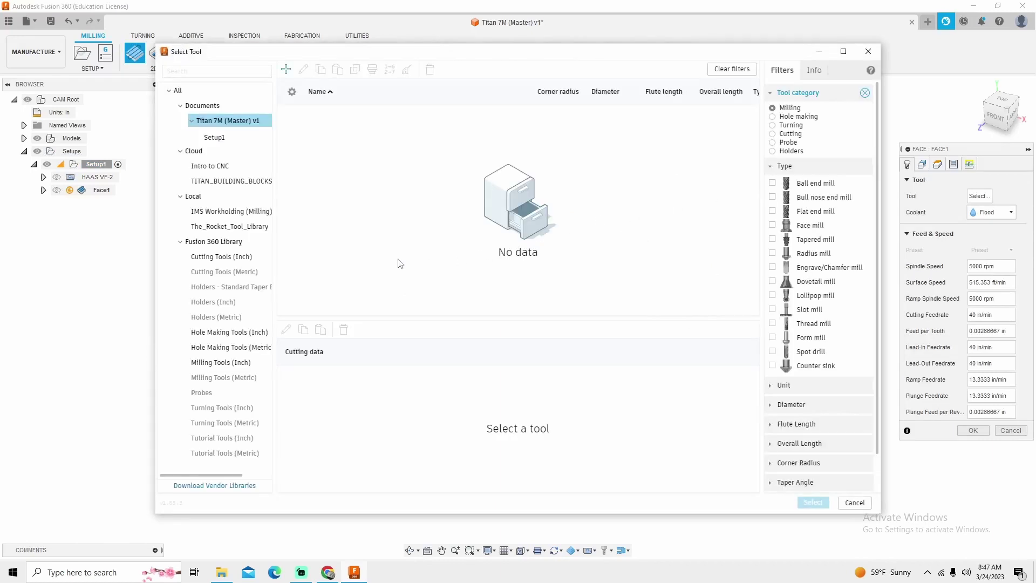
pyautogui.click(218, 364)
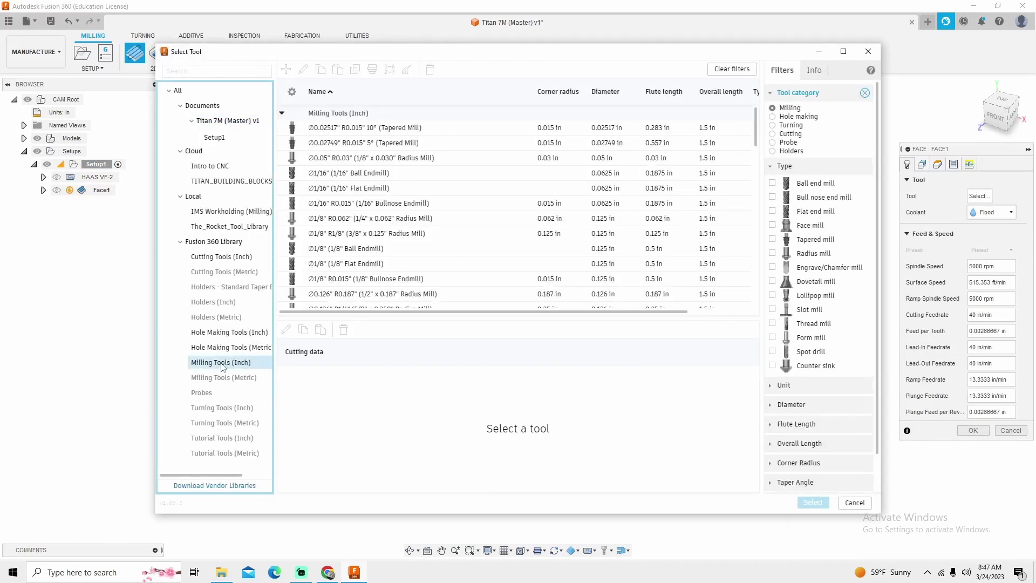
pyautogui.click(772, 225)
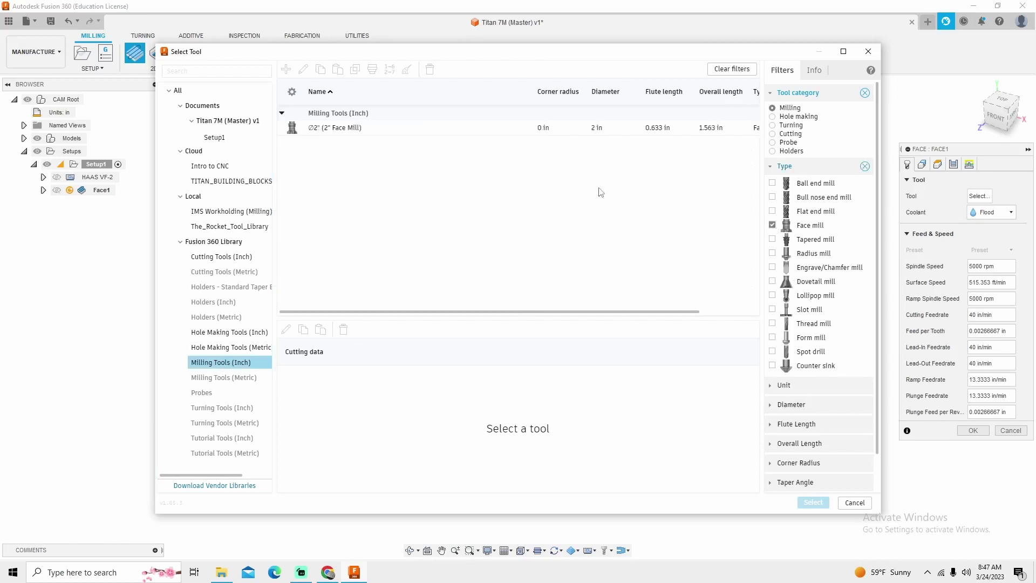
pyautogui.click(409, 134)
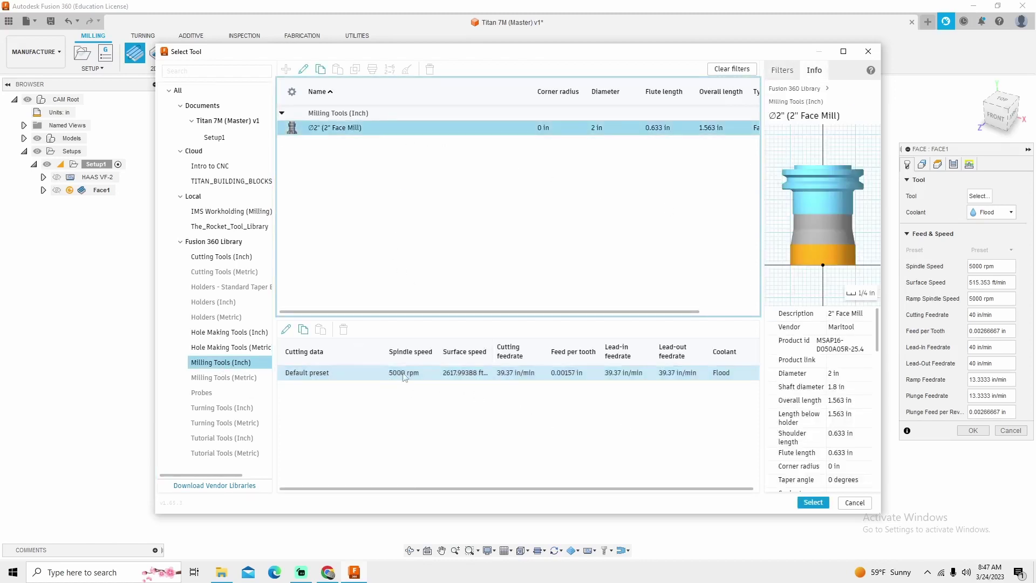
pyautogui.click(448, 377)
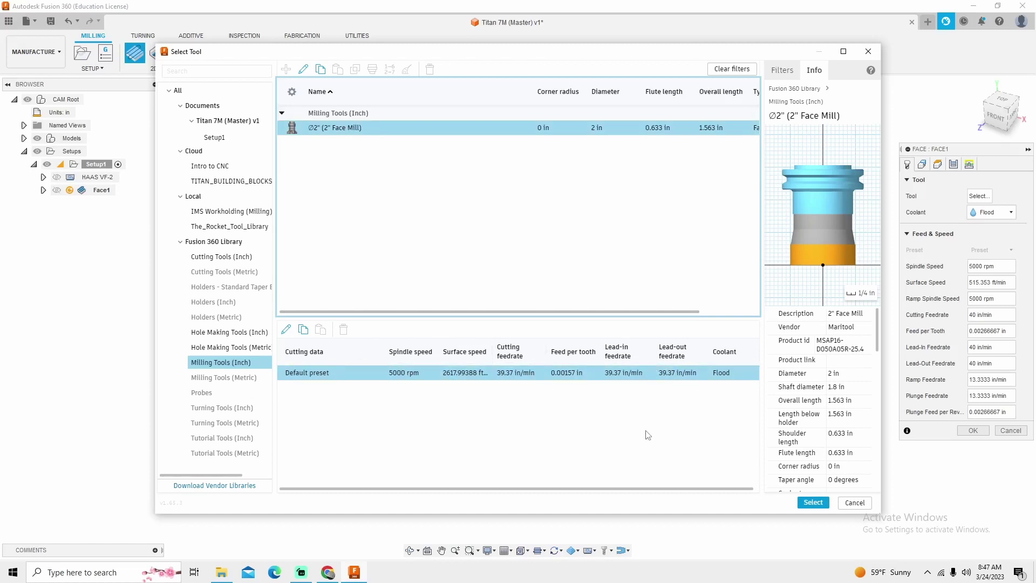
pyautogui.click(812, 503)
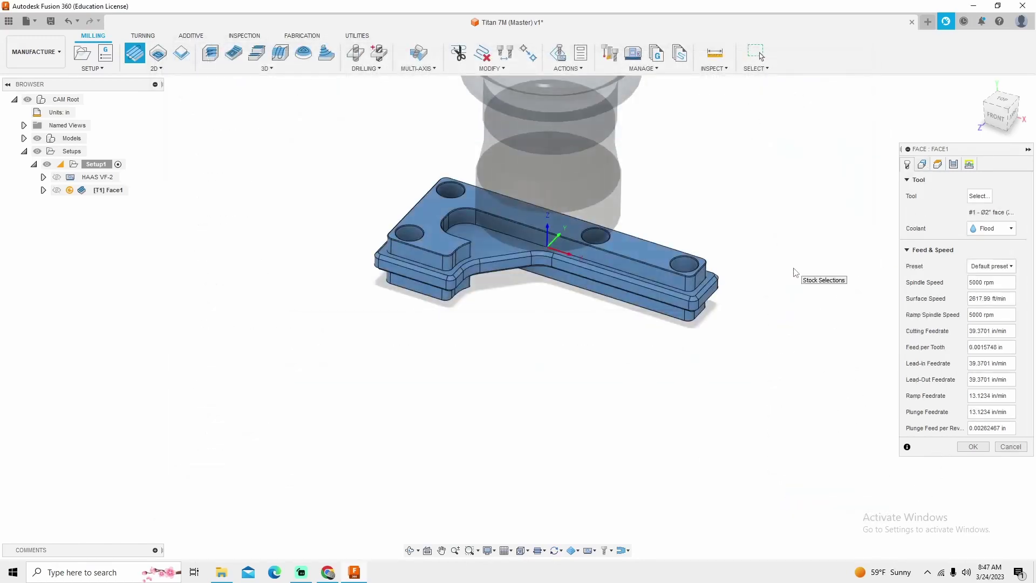
pyautogui.click(964, 448)
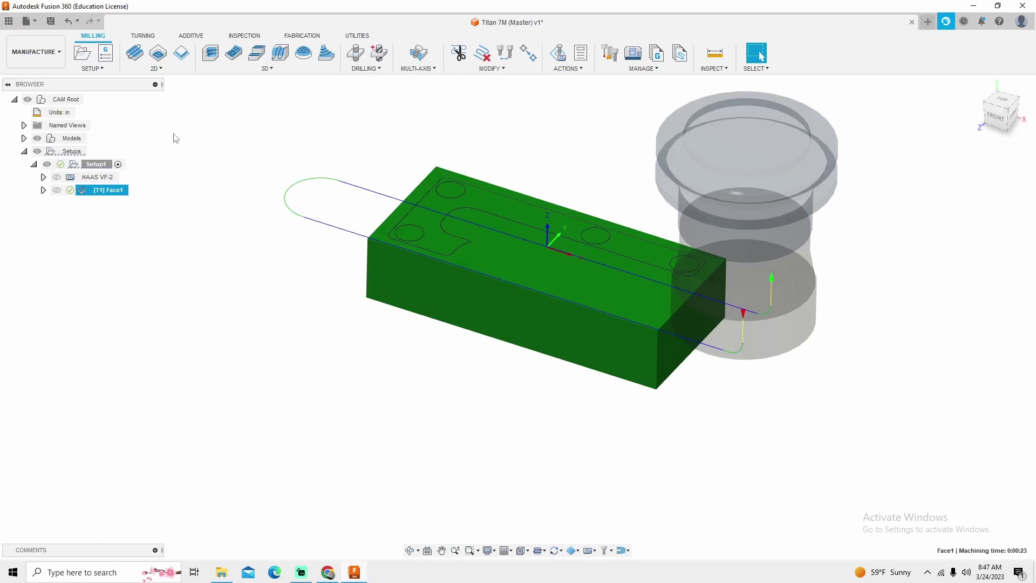
# - Tool a new 2D Adaptive with the 3/8" Flat Endmill and Aluminum - Roughing cutting data
pyautogui.click(159, 53)
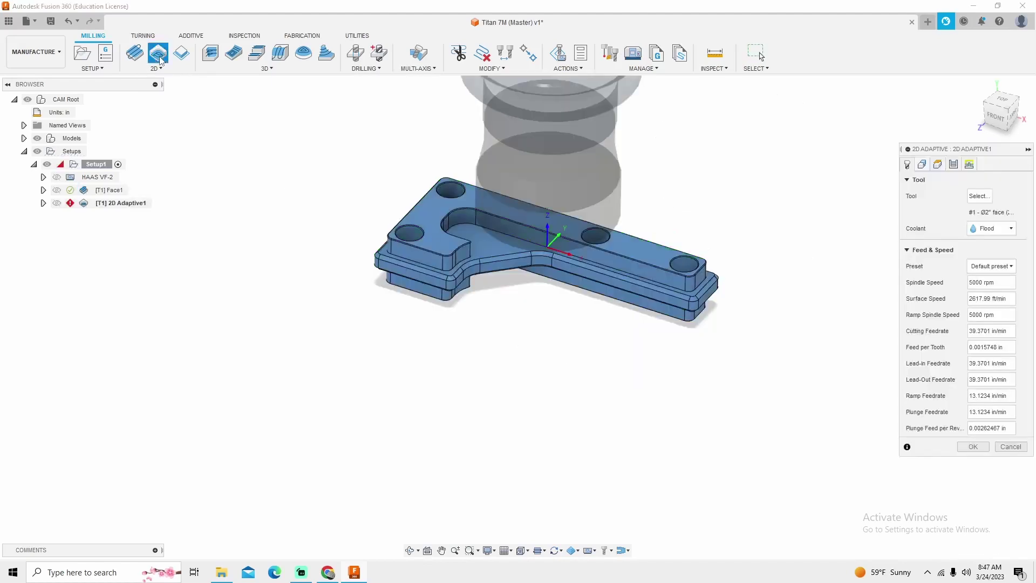
pyautogui.click(979, 195)
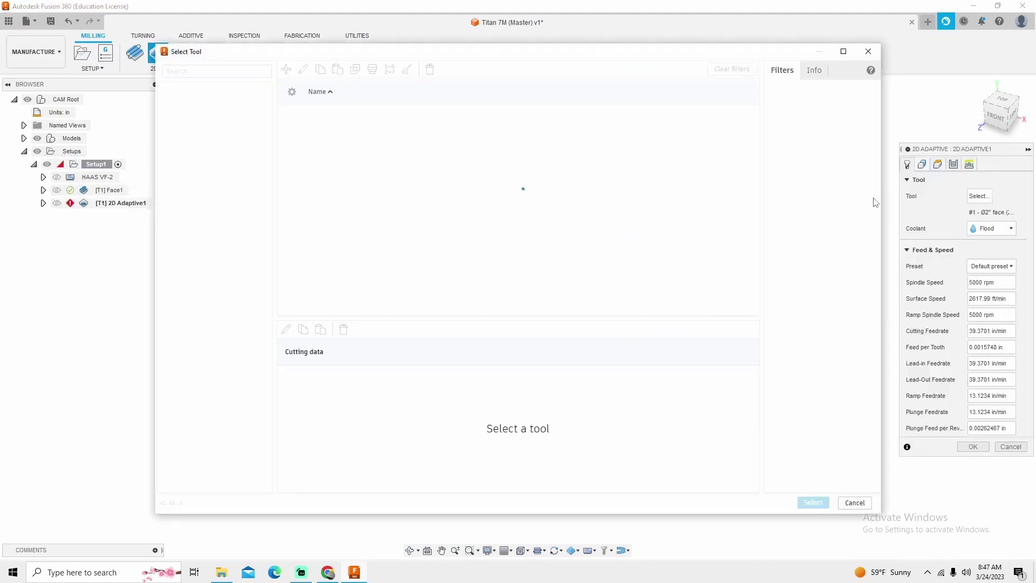
pyautogui.click(217, 362)
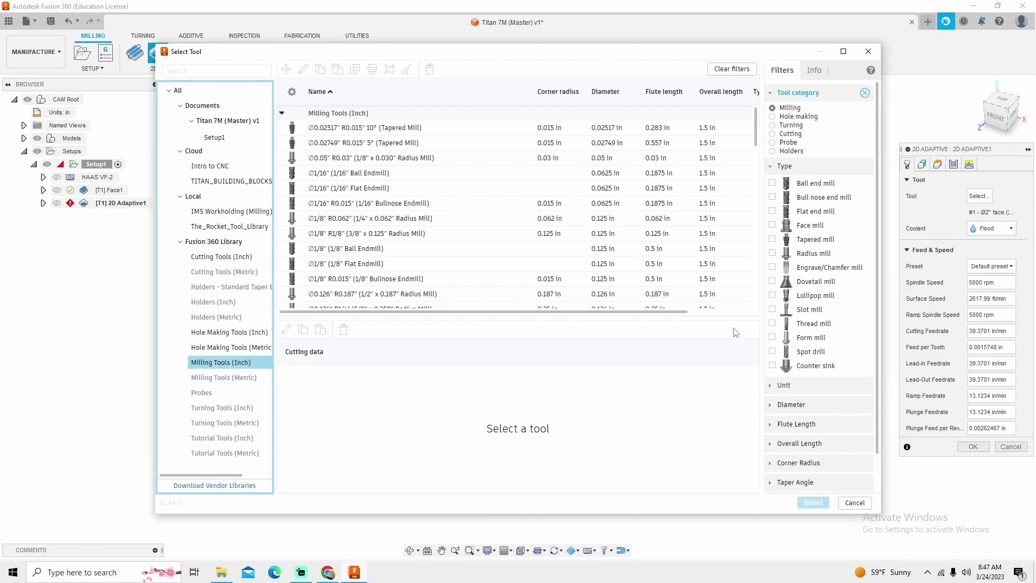
pyautogui.click(785, 214)
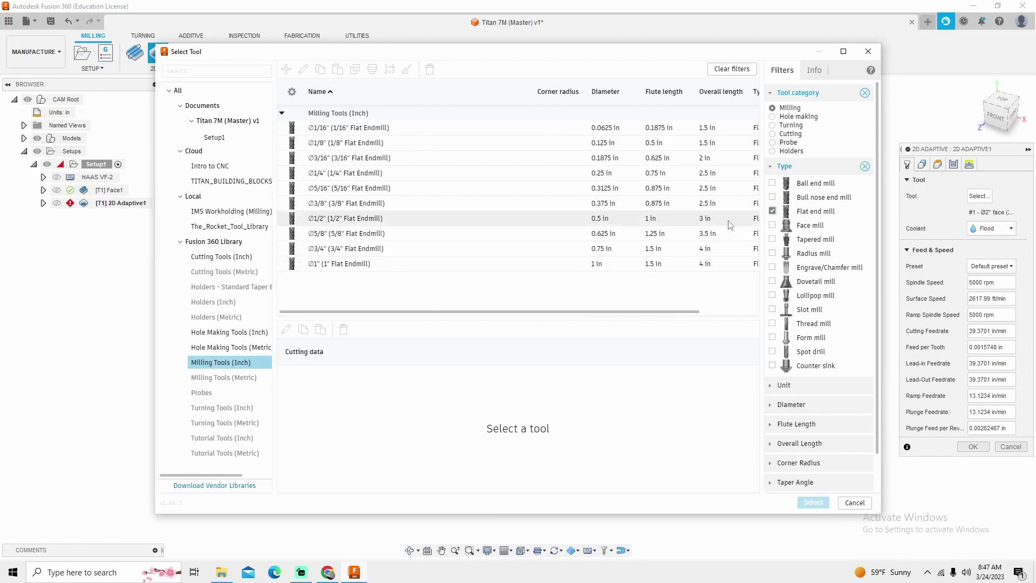
pyautogui.click(330, 202)
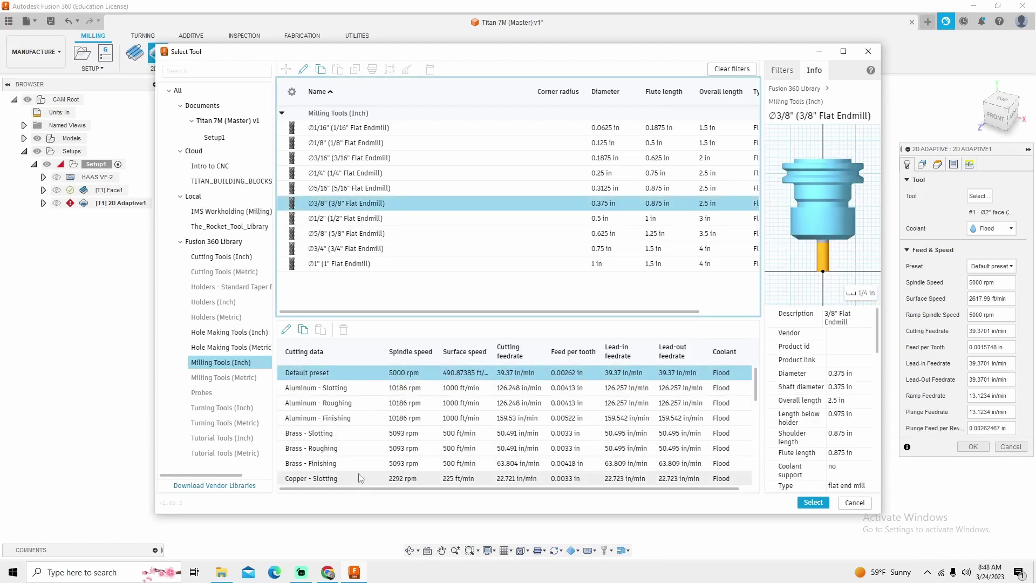
pyautogui.click(377, 408)
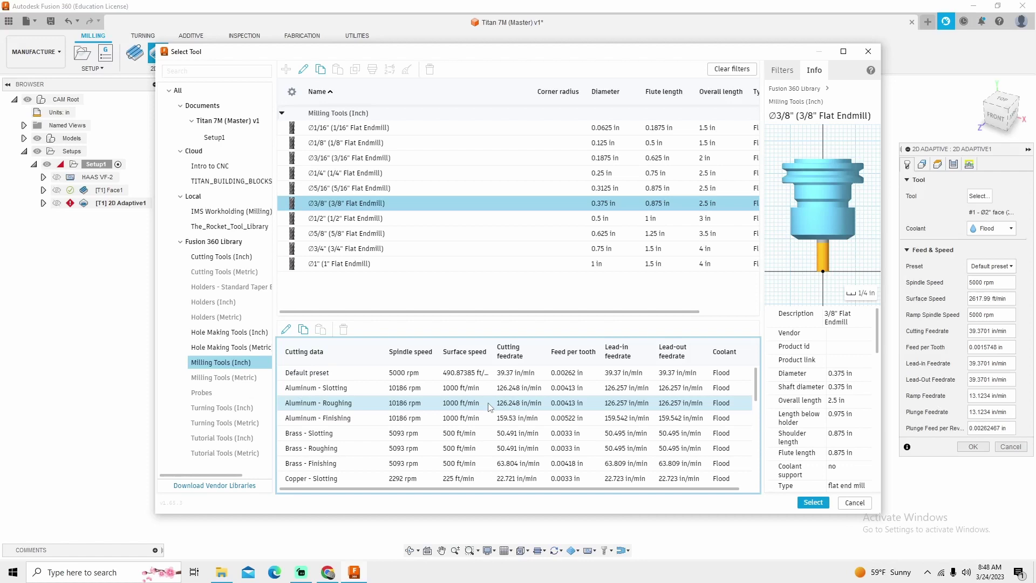
pyautogui.click(356, 451)
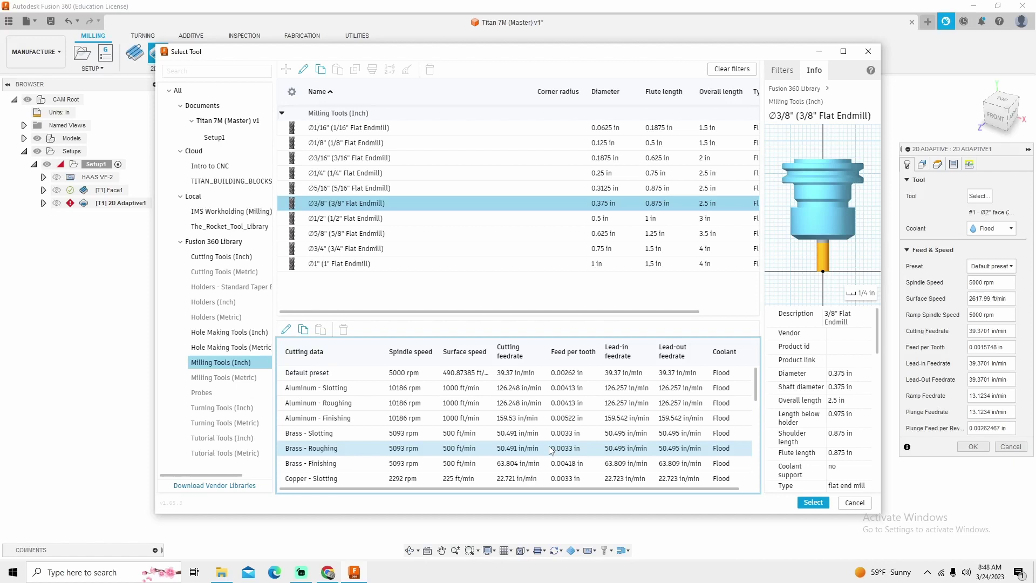
pyautogui.click(361, 408)
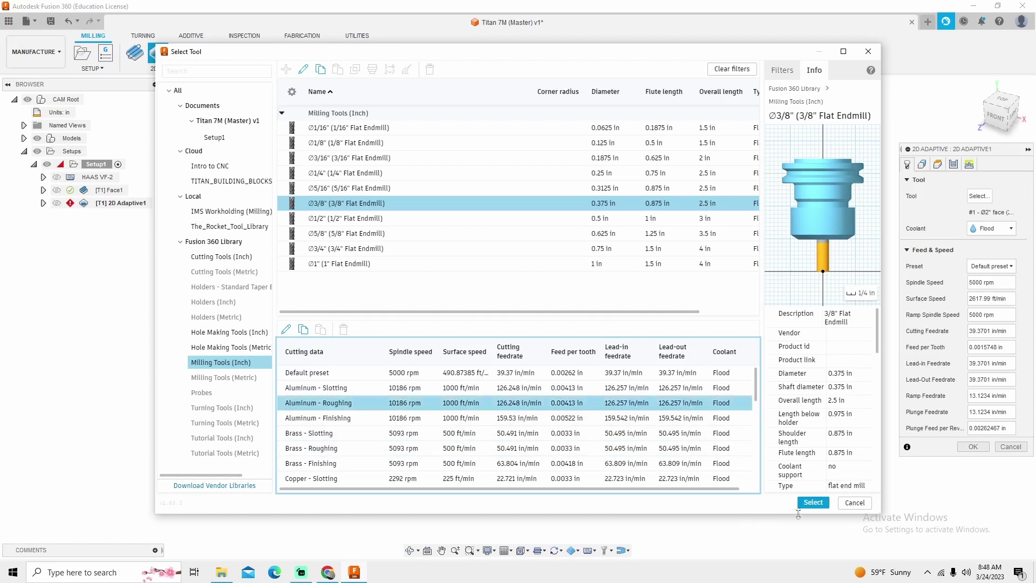
pyautogui.click(812, 504)
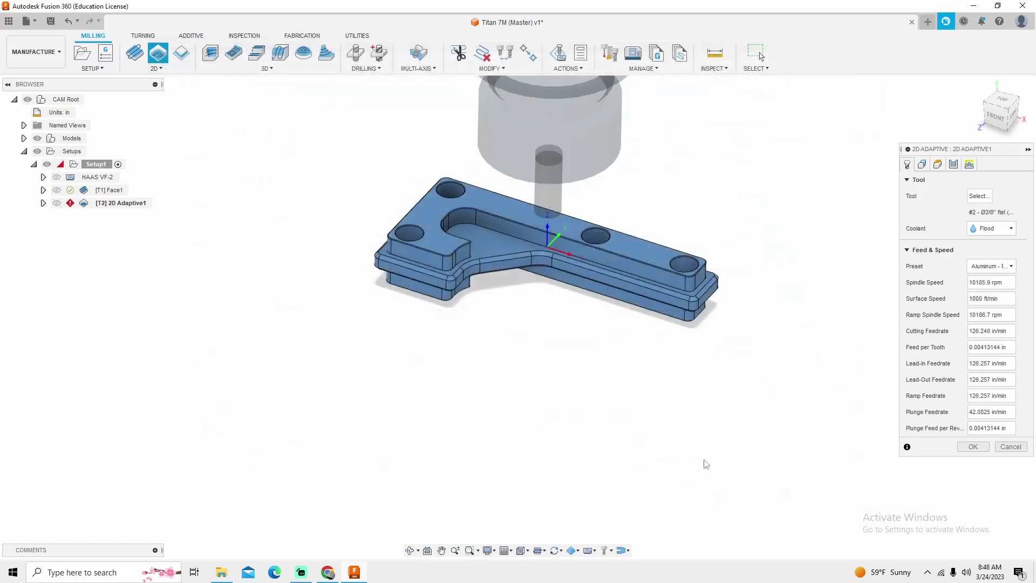
pyautogui.click(921, 165)
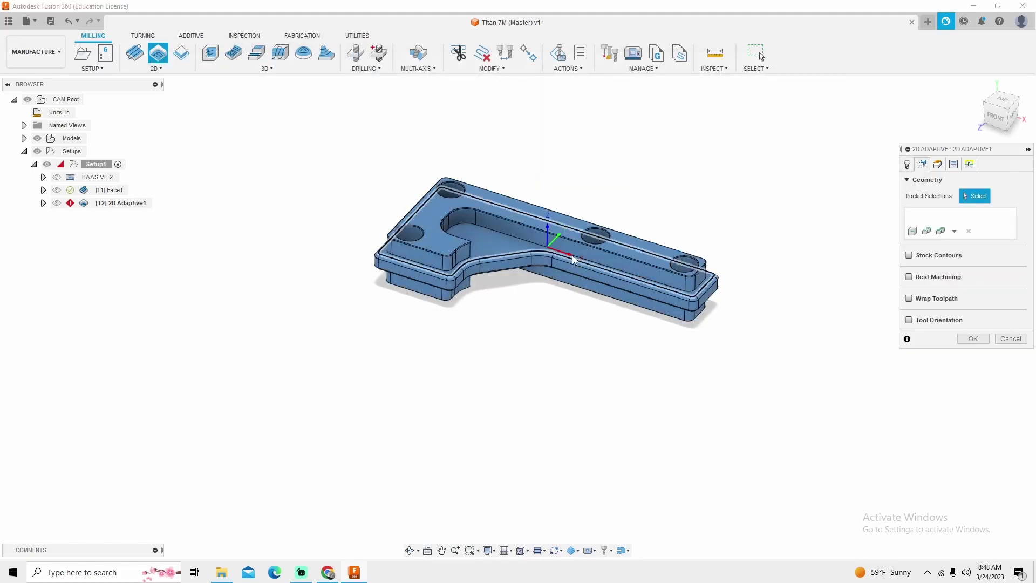
# - Pick the pocket outline and the part's outer lower edge as two pocket chains
pyautogui.scroll(5, 509, 246)
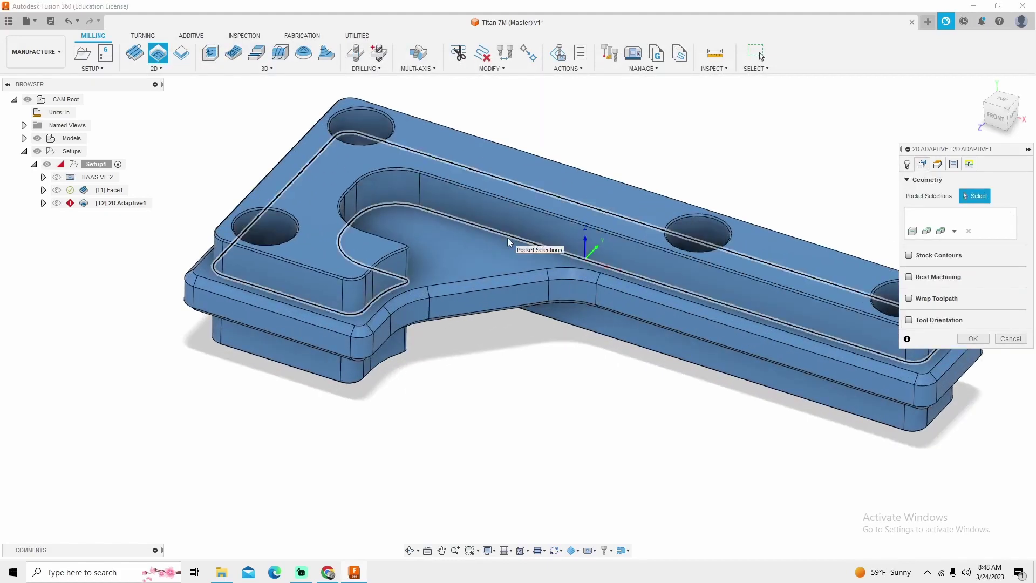
pyautogui.click(507, 238)
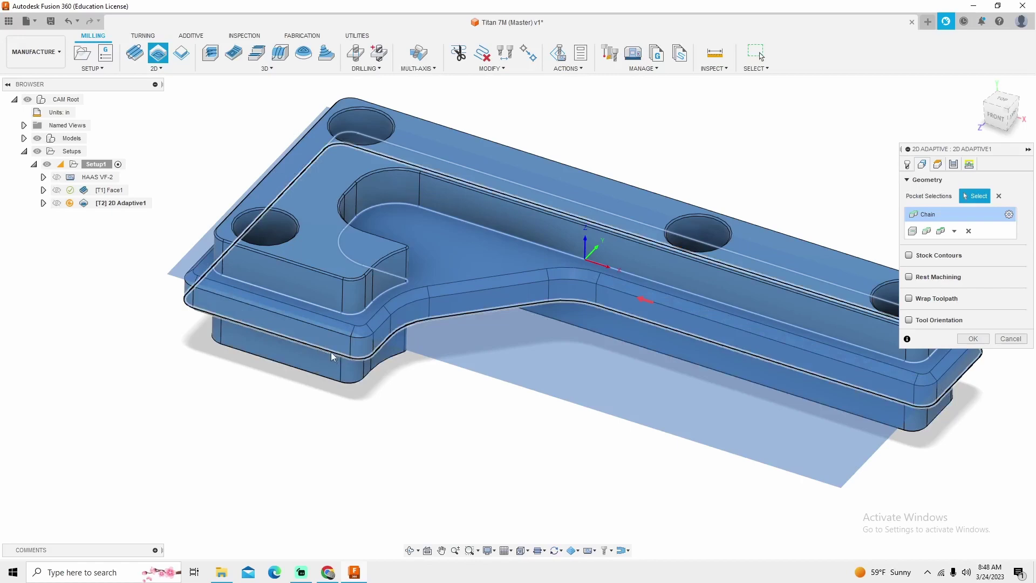
pyautogui.click(331, 351)
pyautogui.keyDown('shift'); pyautogui.moveTo(496, 428); pyautogui.dragTo(451, 379, button='middle'); pyautogui.keyUp('shift')
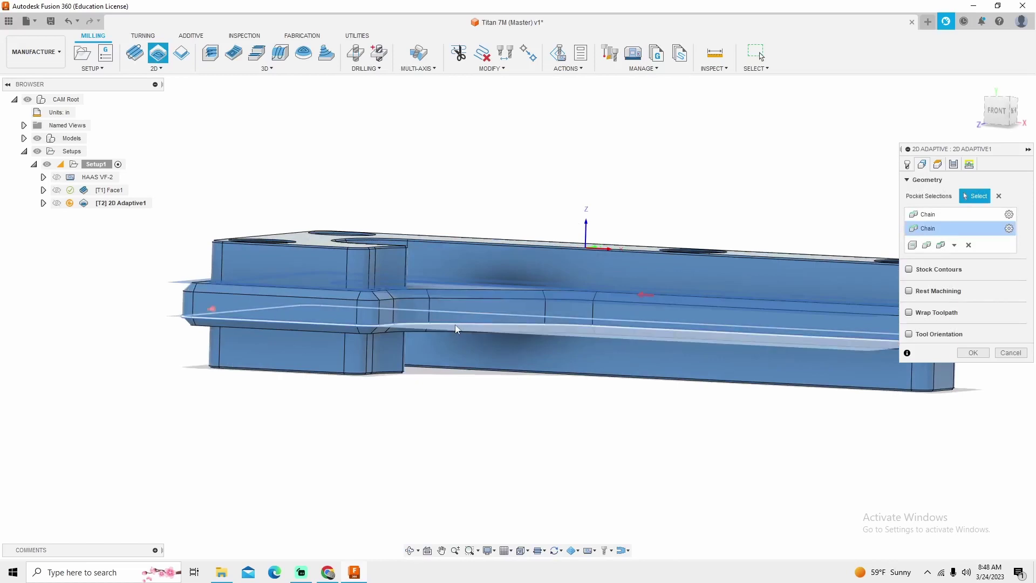
pyautogui.scroll(-3, 387, 391)
pyautogui.keyDown('shift'); pyautogui.moveTo(387, 390); pyautogui.dragTo(407, 445, button='middle'); pyautogui.keyUp('shift')
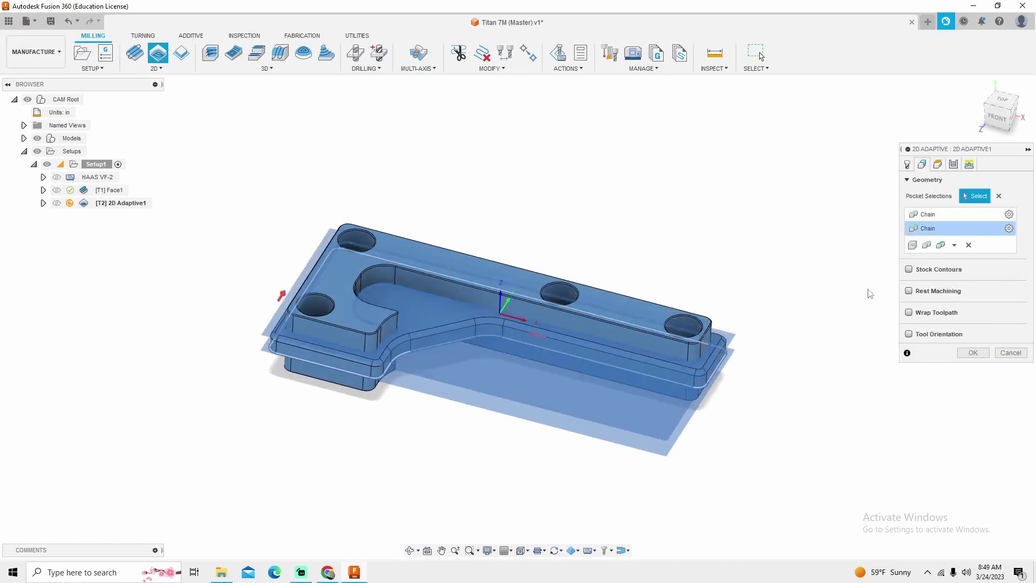
# - Set the pass optimal load to .075 and tolerance to .005
pyautogui.click(953, 164)
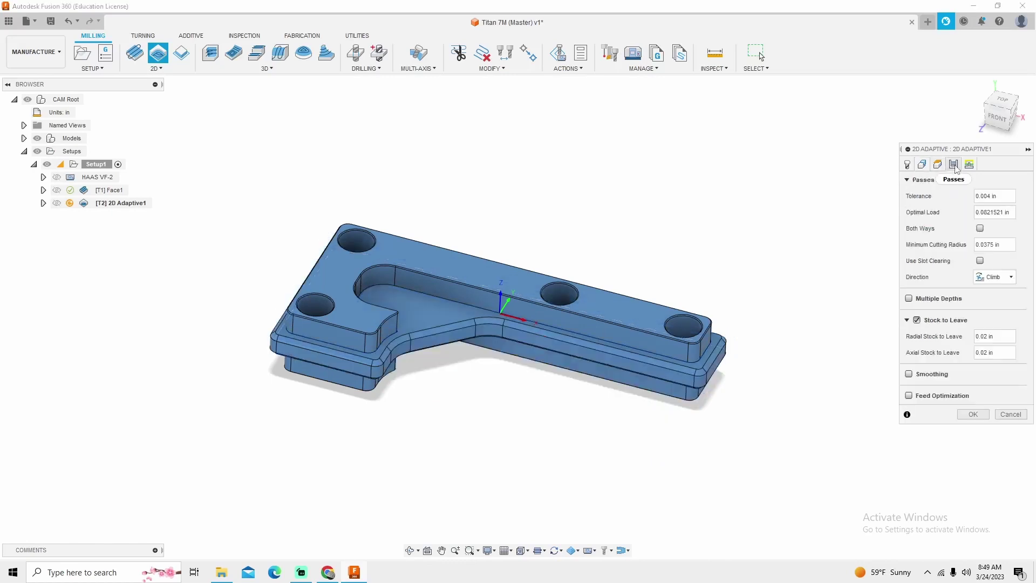
pyautogui.doubleClick(992, 212)
pyautogui.tripleClick(991, 212)
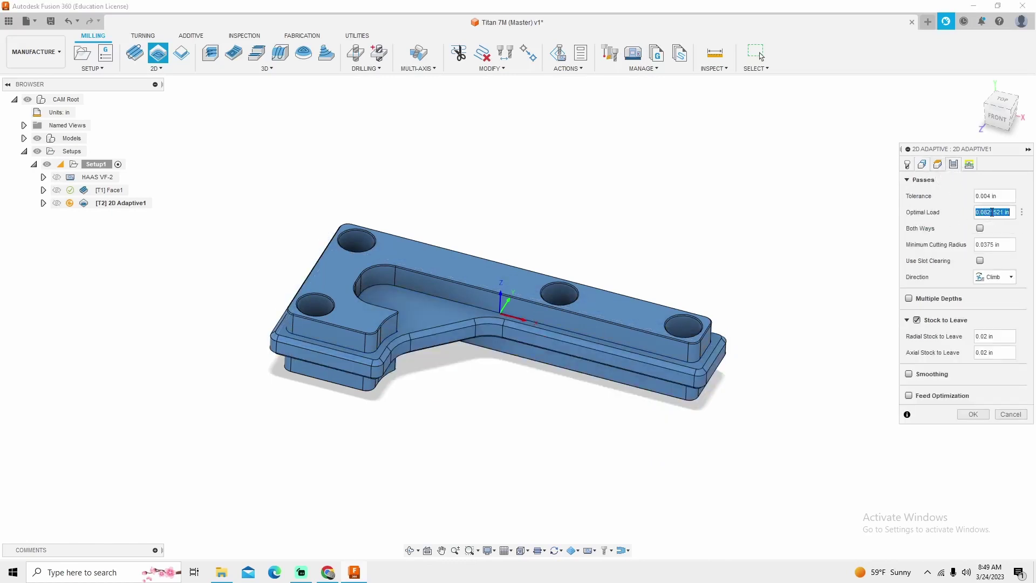
pyautogui.write('.075')
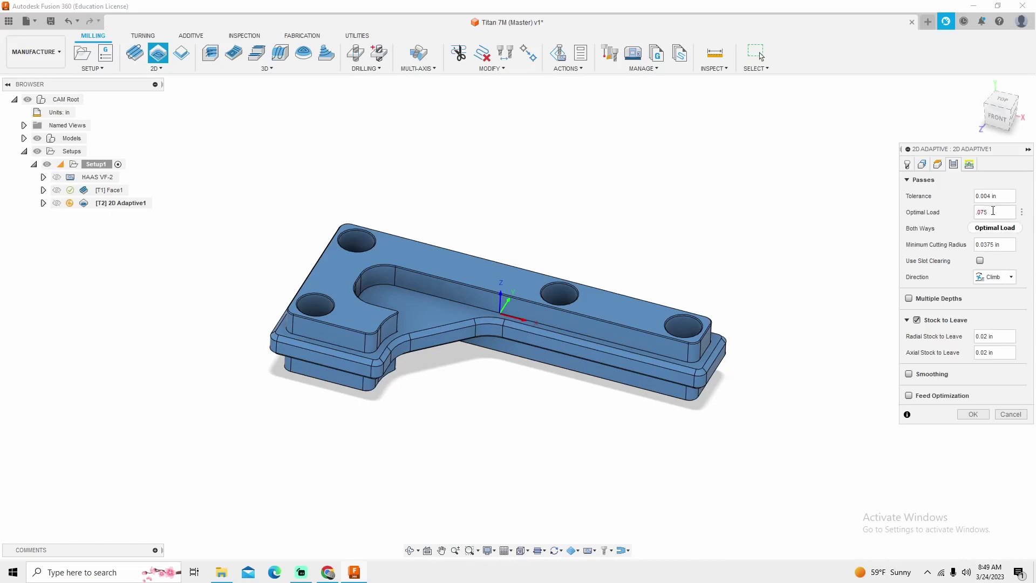
pyautogui.click(998, 195)
pyautogui.press('BackSpace')
pyautogui.write('.0')
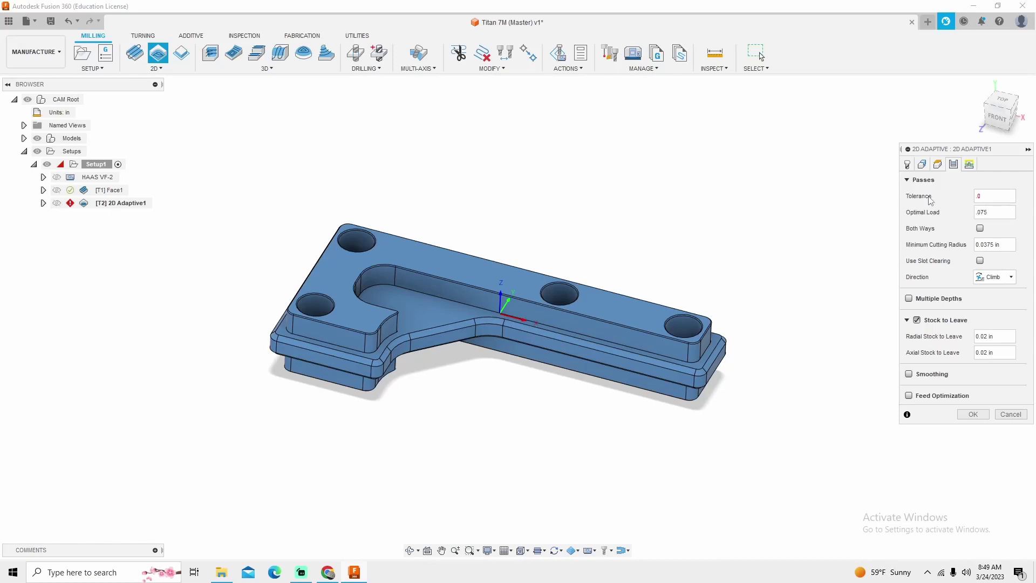
pyautogui.write('05')
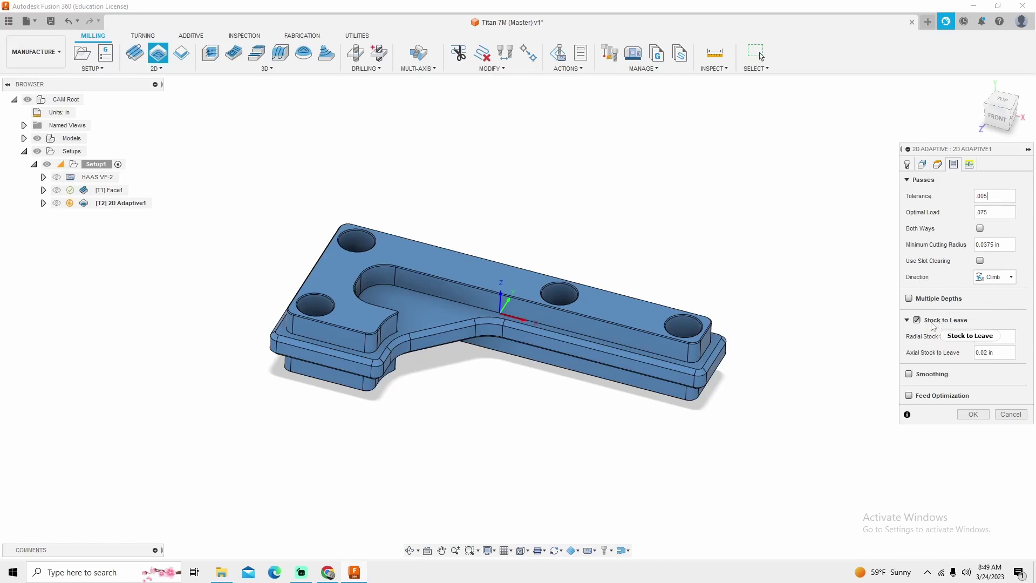
# - Leave .01 radial stock, enable smoothing at .001 tolerance, and turn on feed optimization
pyautogui.click(951, 339)
pyautogui.press('BackSpace')
pyautogui.click(908, 374)
pyautogui.click(929, 392)
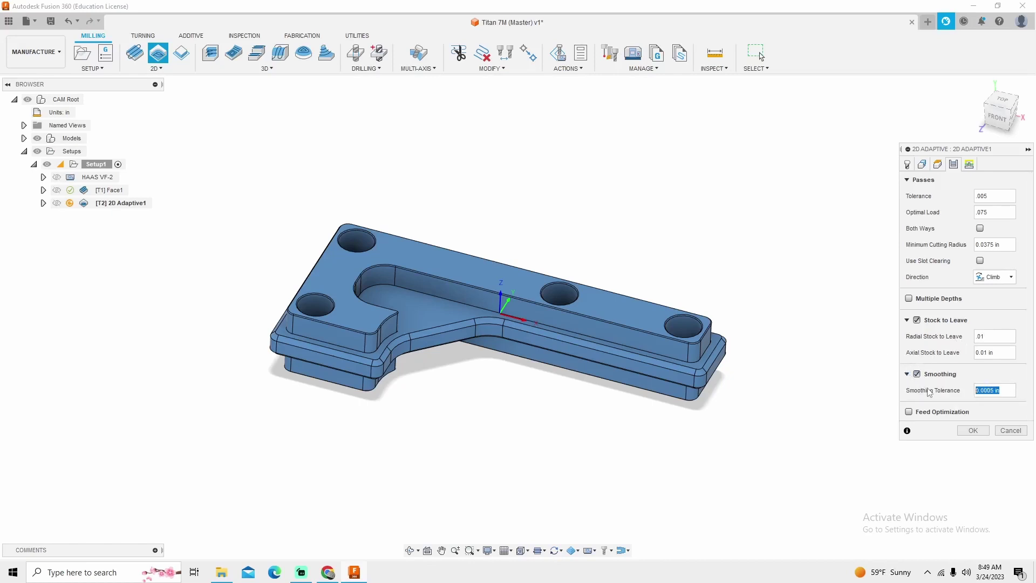
pyautogui.write('.001')
pyautogui.click(908, 411)
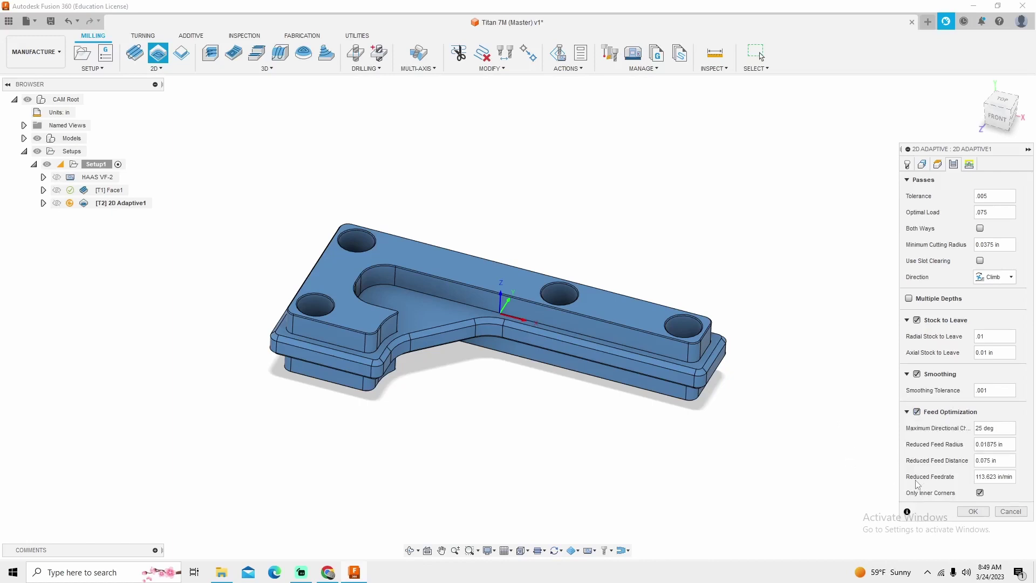
# - Set the reduced feedrate to 100 and generate the 2D Adaptive1 toolpath
pyautogui.click(993, 476)
pyautogui.write('250')
pyautogui.press('Return')
pyautogui.write('150')
pyautogui.press('Return')
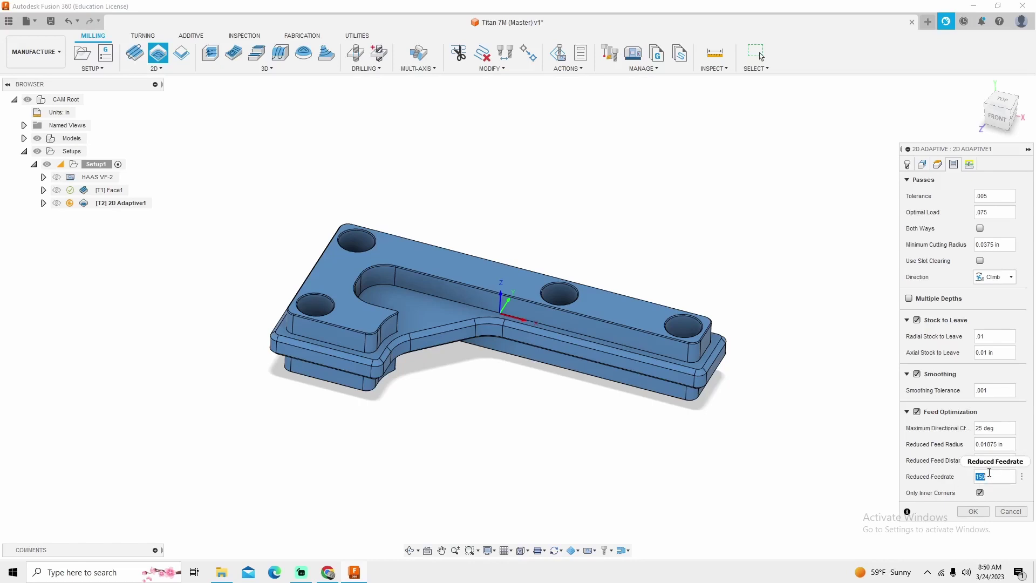
pyautogui.write('100')
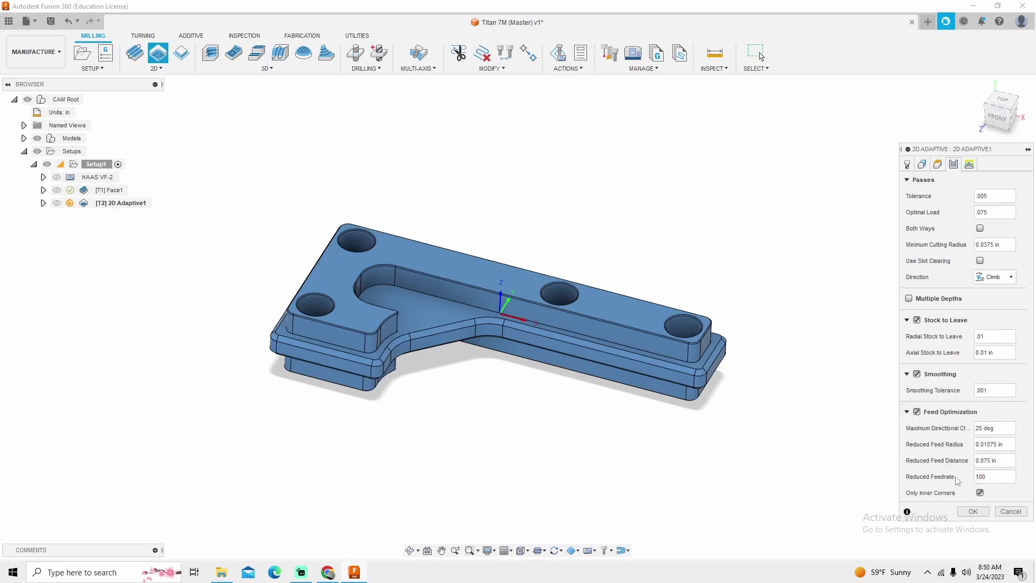
pyautogui.click(996, 475)
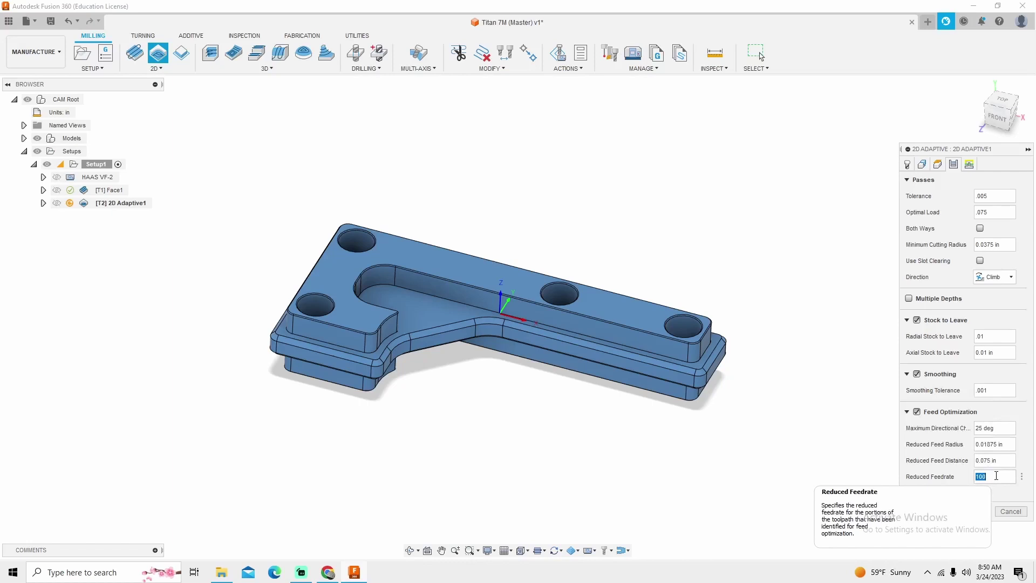
pyautogui.press('BackSpace')
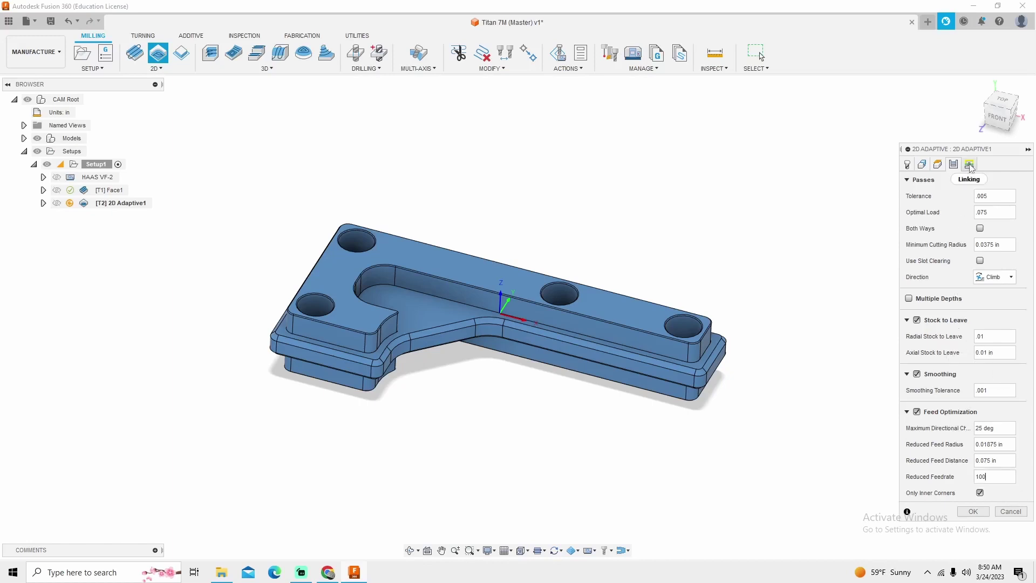
pyautogui.click(973, 512)
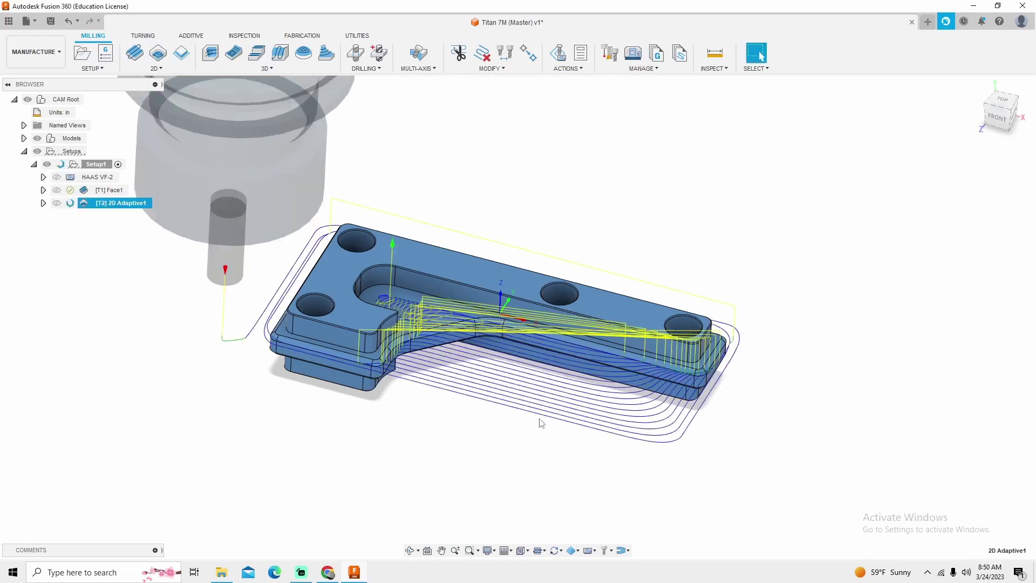
# - Inspect the adaptive toolpath on the stock, then deselect the operation to leave only the part
pyautogui.keyDown('shift'); pyautogui.moveTo(521, 418); pyautogui.dragTo(761, 56, button='middle'); pyautogui.keyUp('shift')
pyautogui.click(761, 55)
pyautogui.scroll(2, 496, 429)
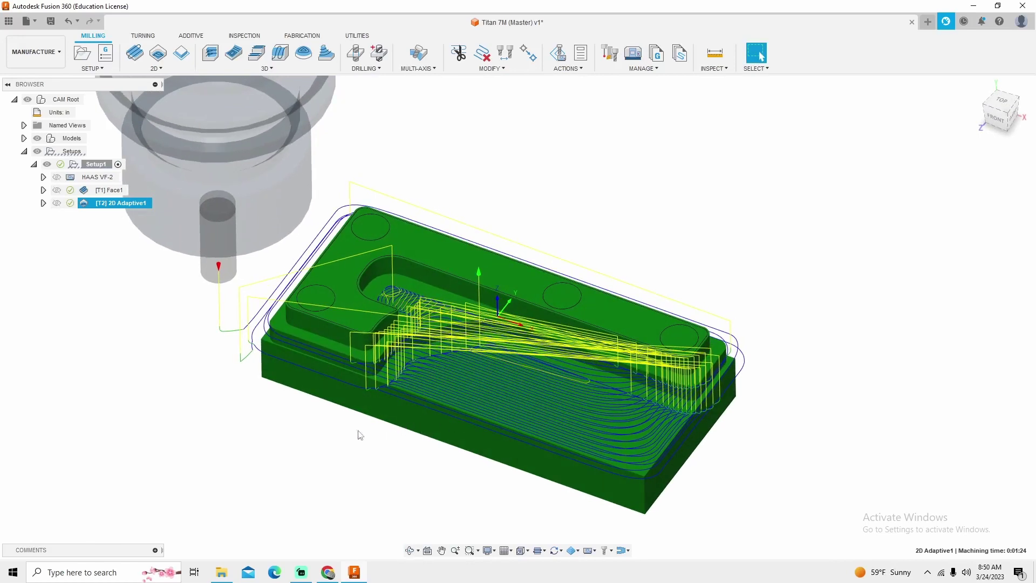
pyautogui.scroll(2, 387, 269)
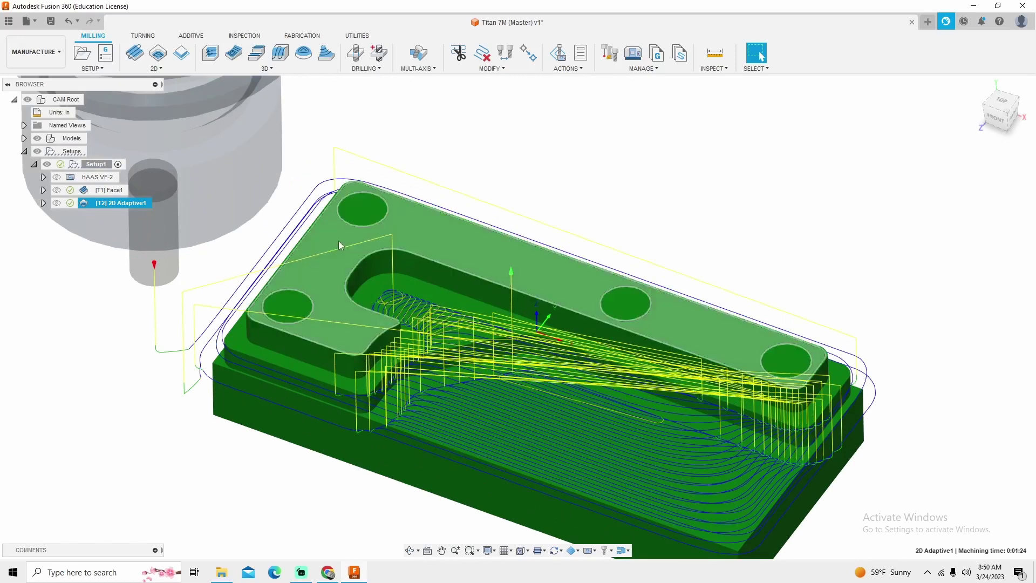
pyautogui.click(688, 249)
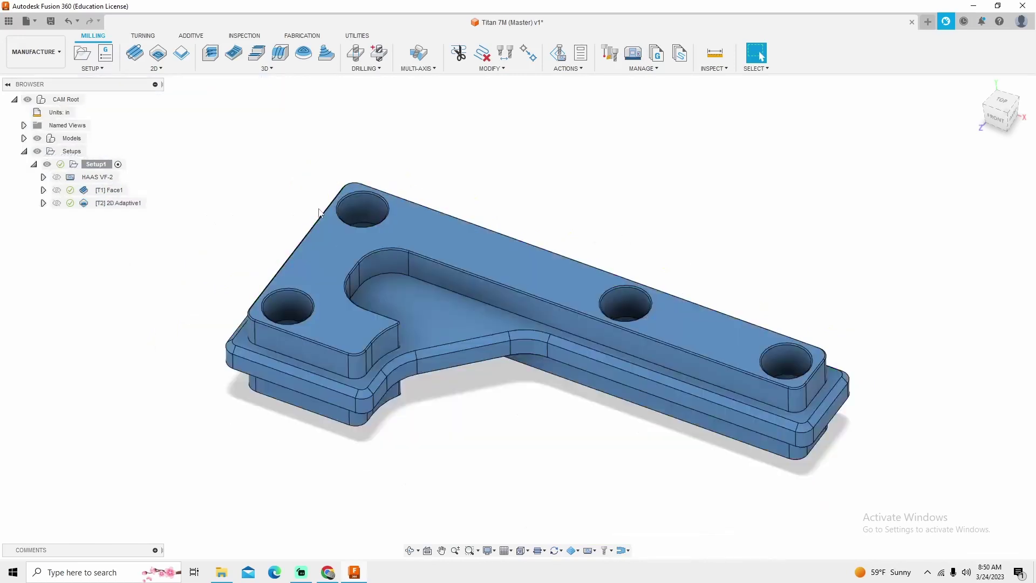
pyautogui.keyDown('shift'); pyautogui.moveTo(365, 222); pyautogui.dragTo(347, 186, button='middle'); pyautogui.keyUp('shift')
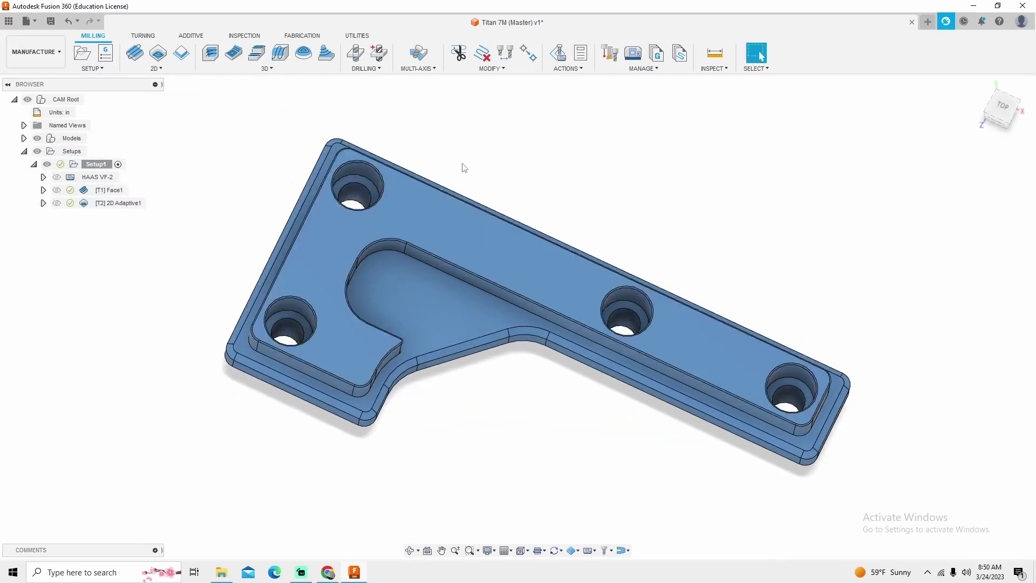
pyautogui.press('i')
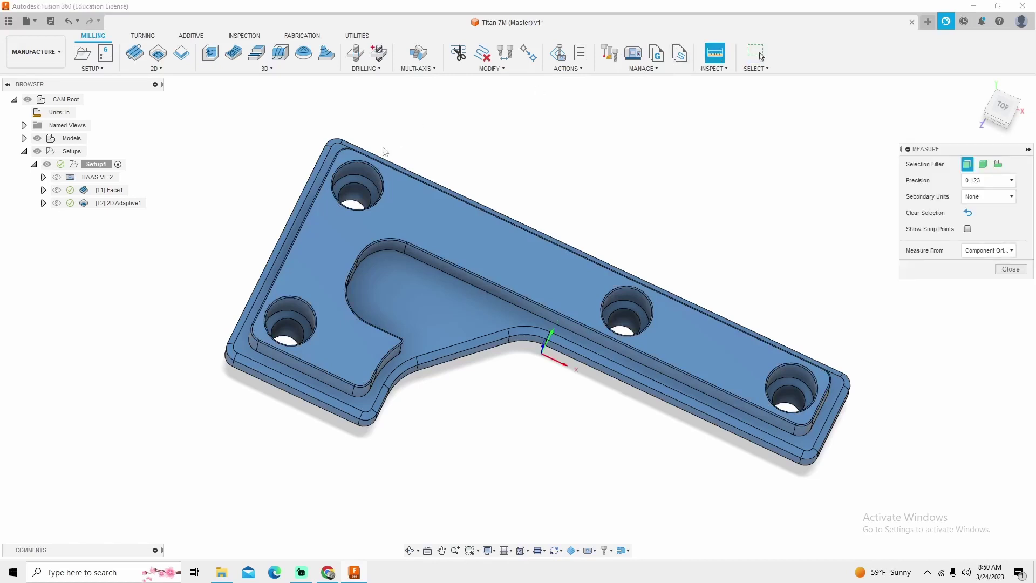
pyautogui.click(359, 186)
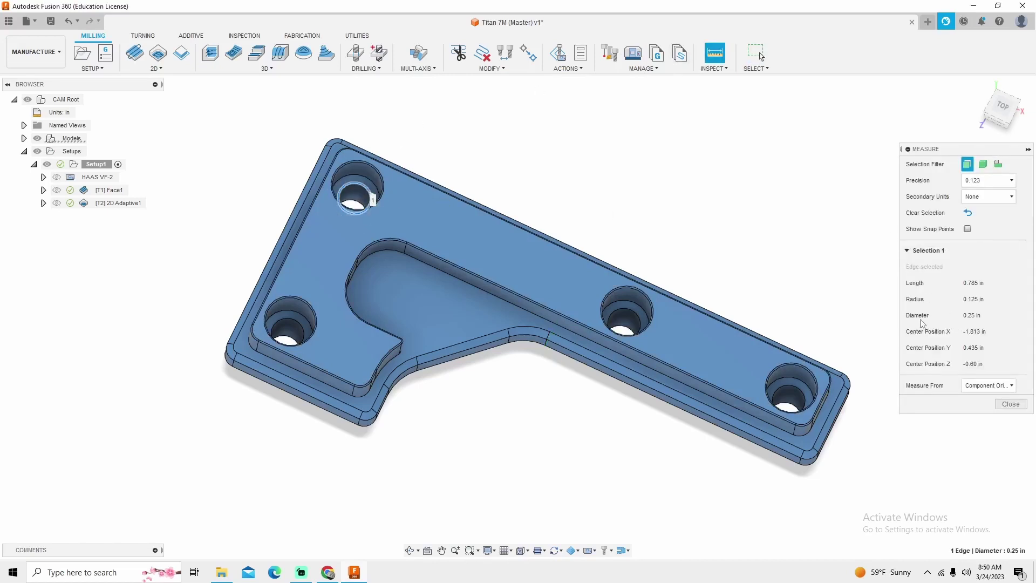
pyautogui.click(1010, 404)
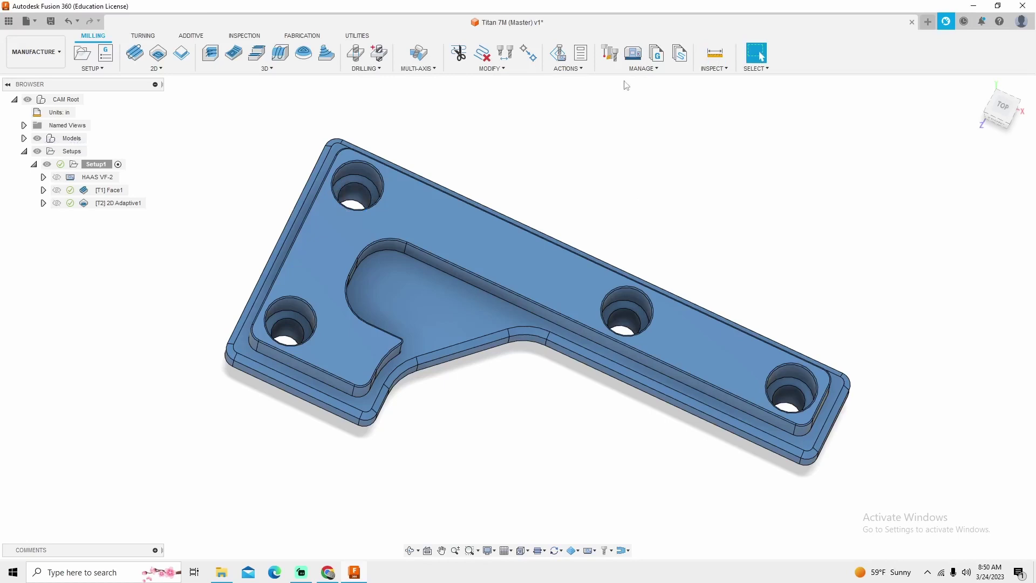
pyautogui.click(715, 54)
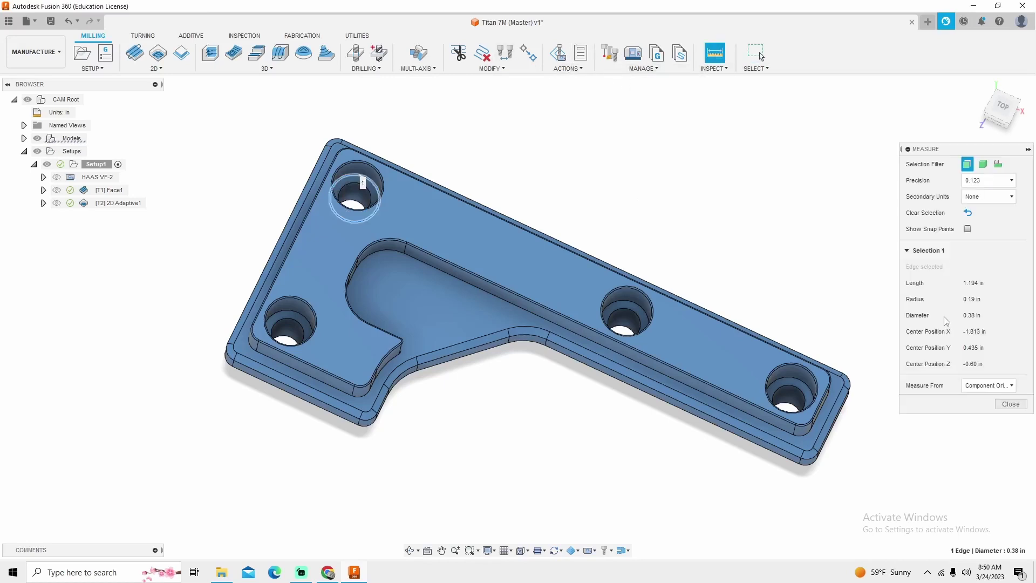
pyautogui.click(1011, 404)
pyautogui.keyDown('shift'); pyautogui.moveTo(866, 280); pyautogui.dragTo(799, 275, button='middle'); pyautogui.keyUp('shift')
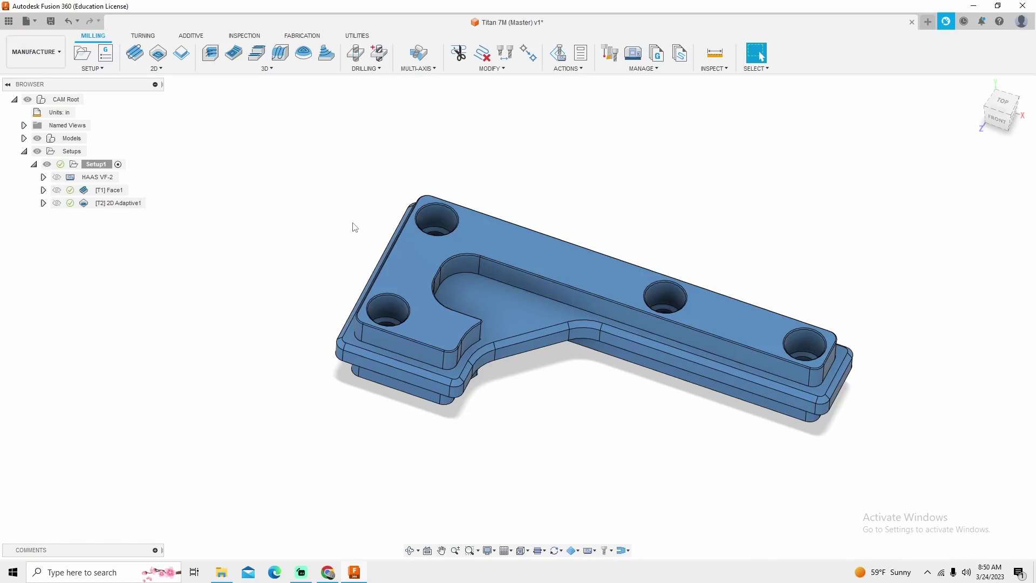
pyautogui.keyDown('shift'); pyautogui.moveTo(402, 162); pyautogui.dragTo(460, 172, button='middle'); pyautogui.keyUp('shift')
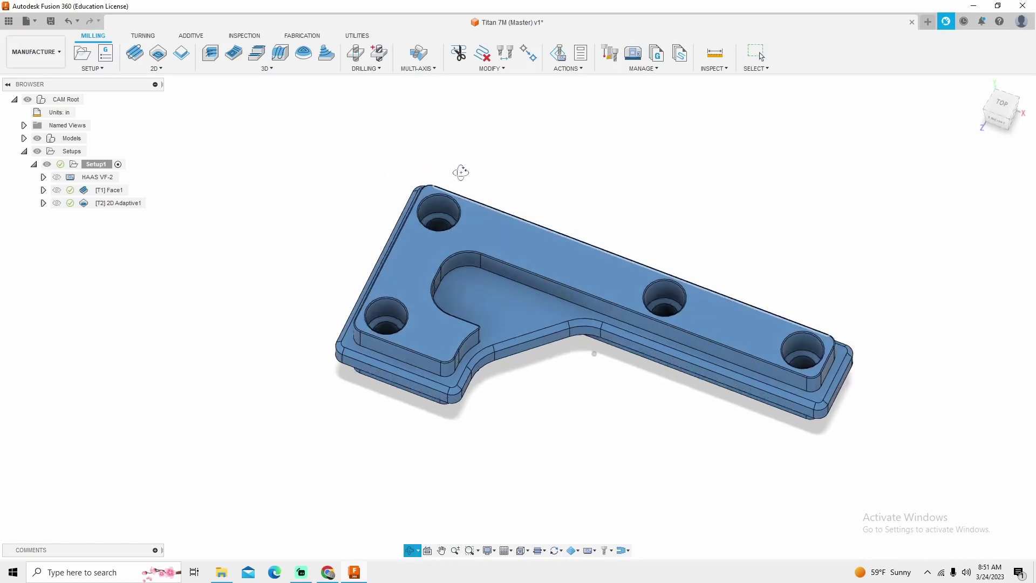
# - Start a Drill operation using the Ø1/4" 118° drill, filtered to drills of diameter .250
pyautogui.click(355, 52)
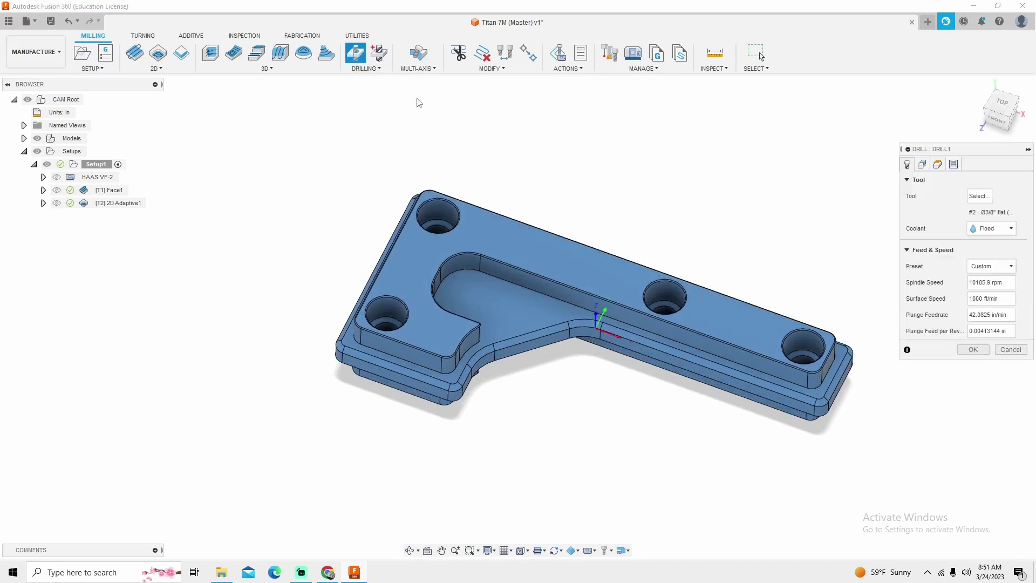
pyautogui.click(978, 196)
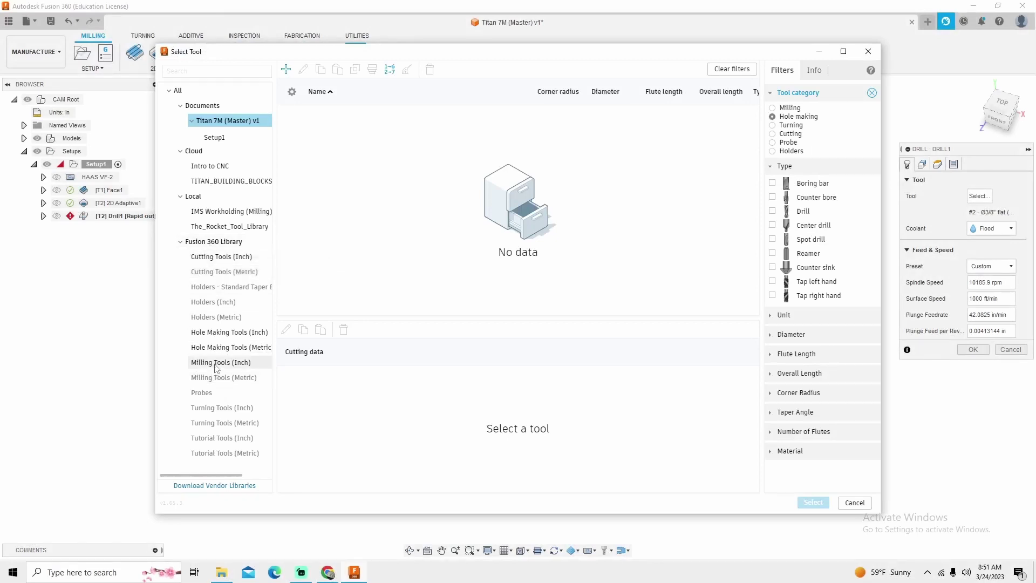
pyautogui.click(216, 333)
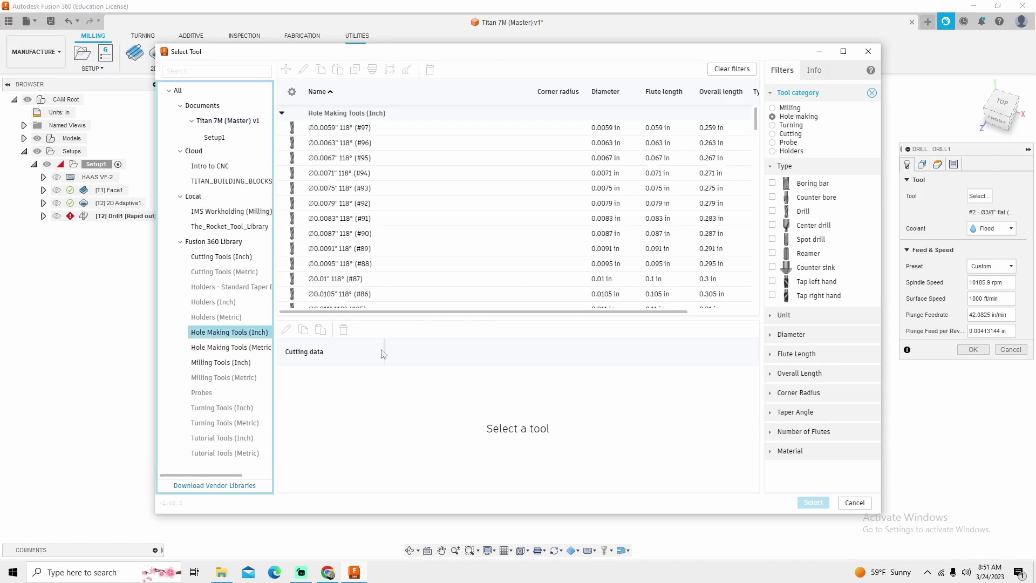
pyautogui.click(772, 212)
pyautogui.click(772, 335)
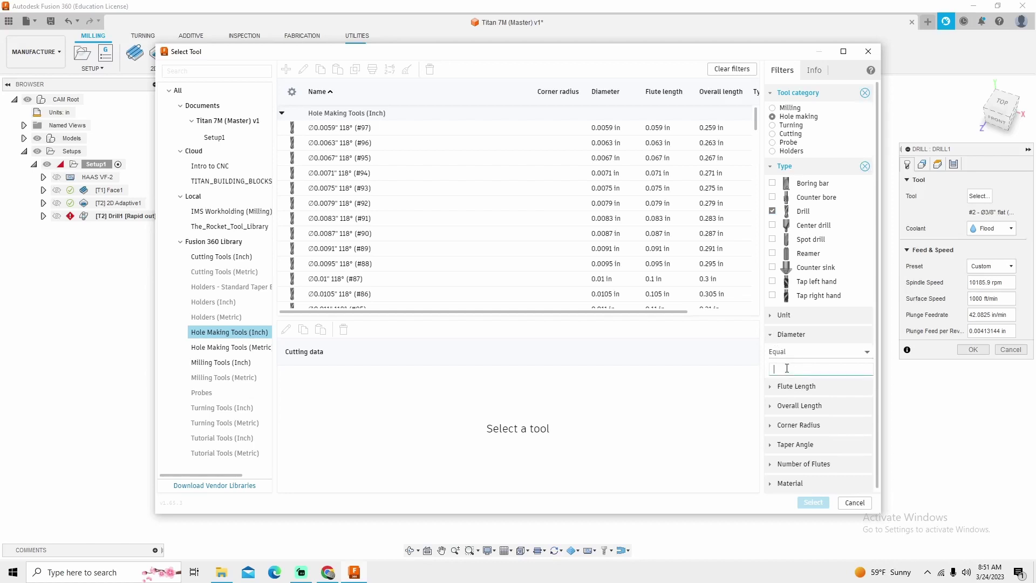
pyautogui.click(787, 368)
pyautogui.write('.250')
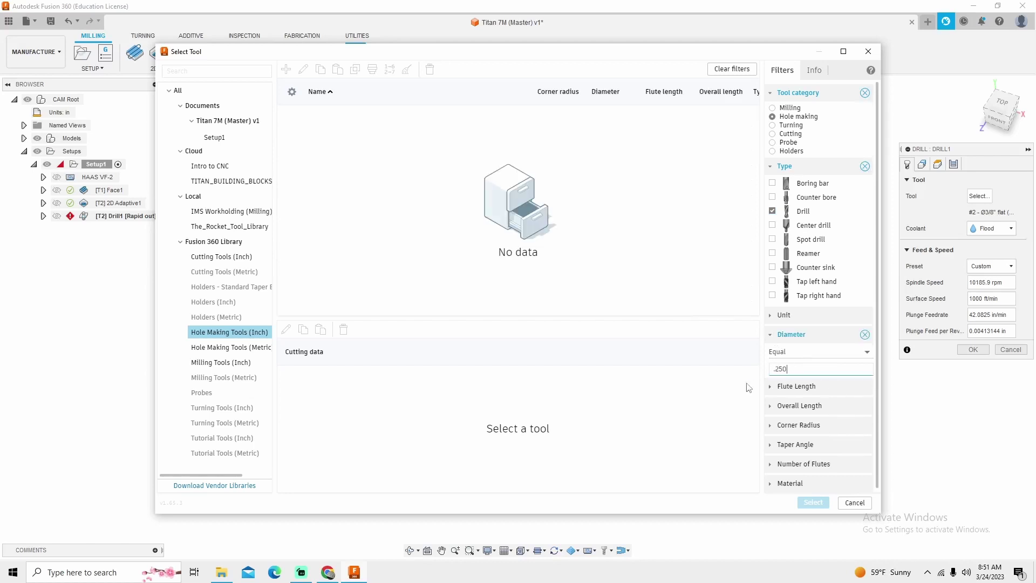
pyautogui.press('Return')
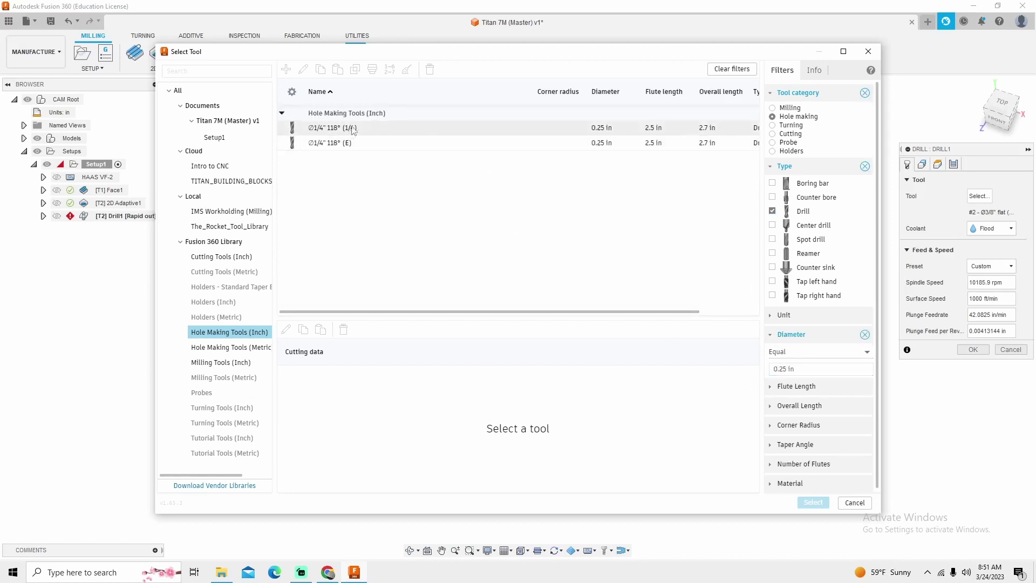
pyautogui.click(372, 131)
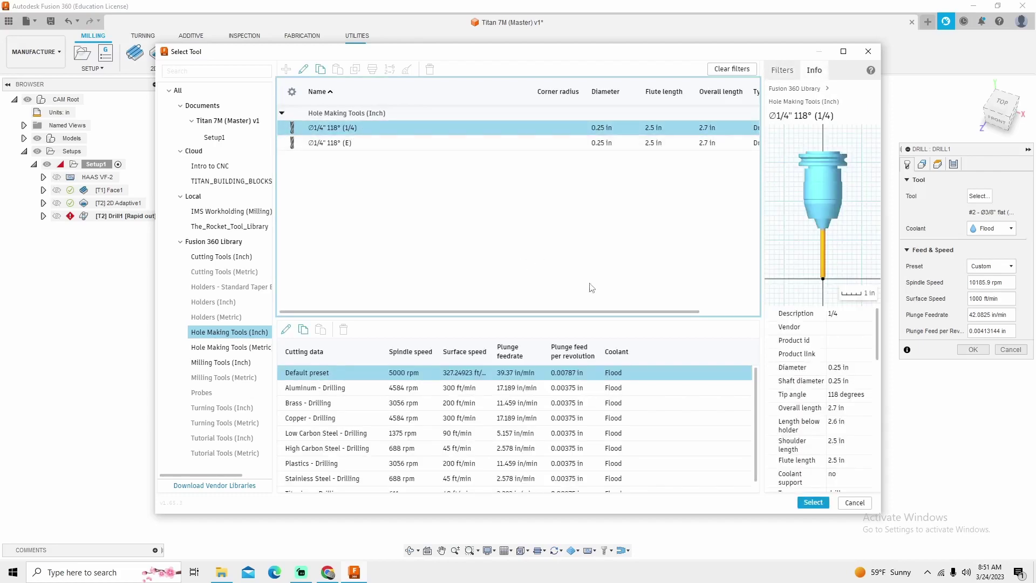
pyautogui.click(813, 503)
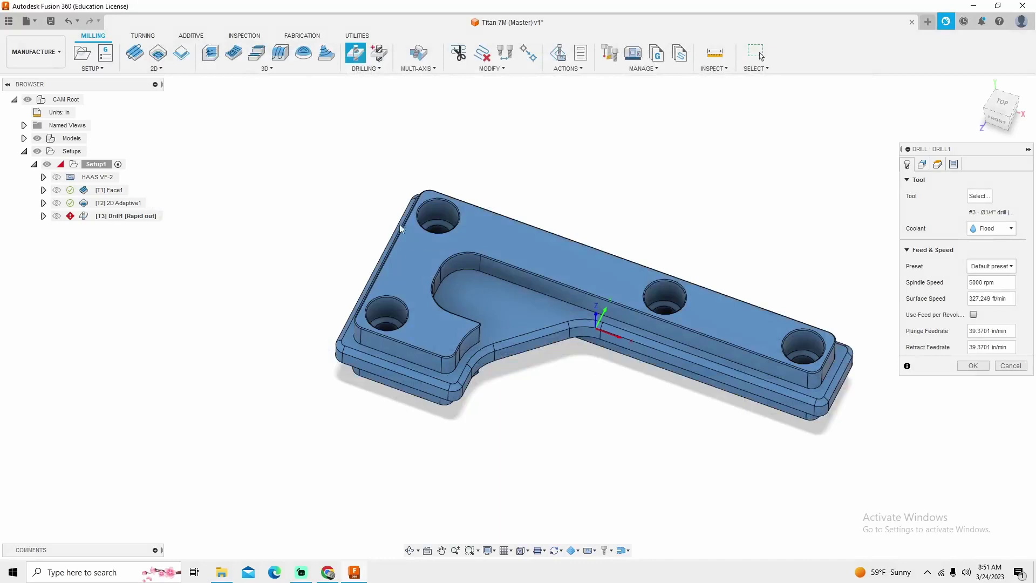
# - Select the four holes (top-left, middle, right, bottom-left) for drilling
pyautogui.click(430, 224)
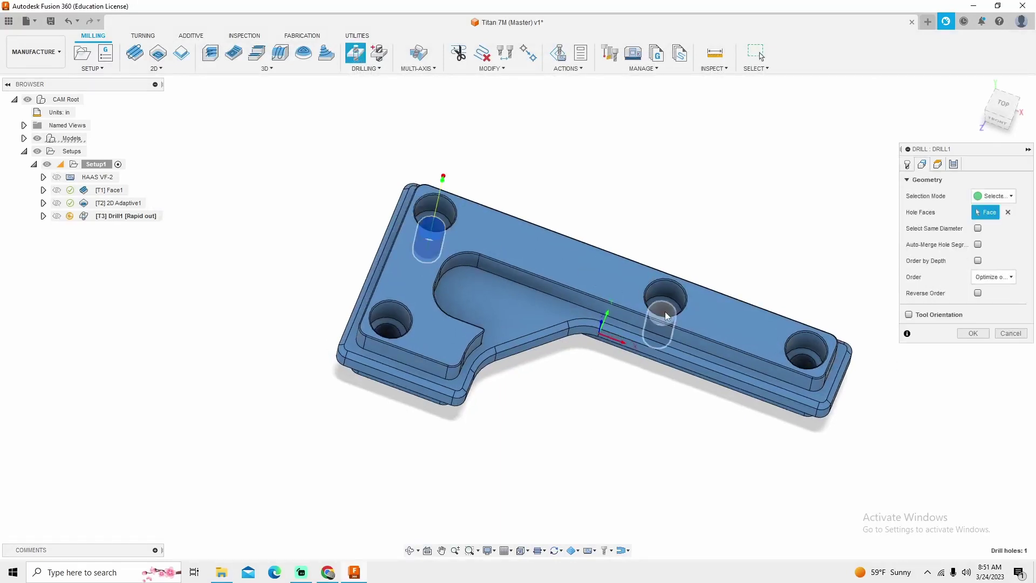
pyautogui.click(665, 313)
pyautogui.click(799, 360)
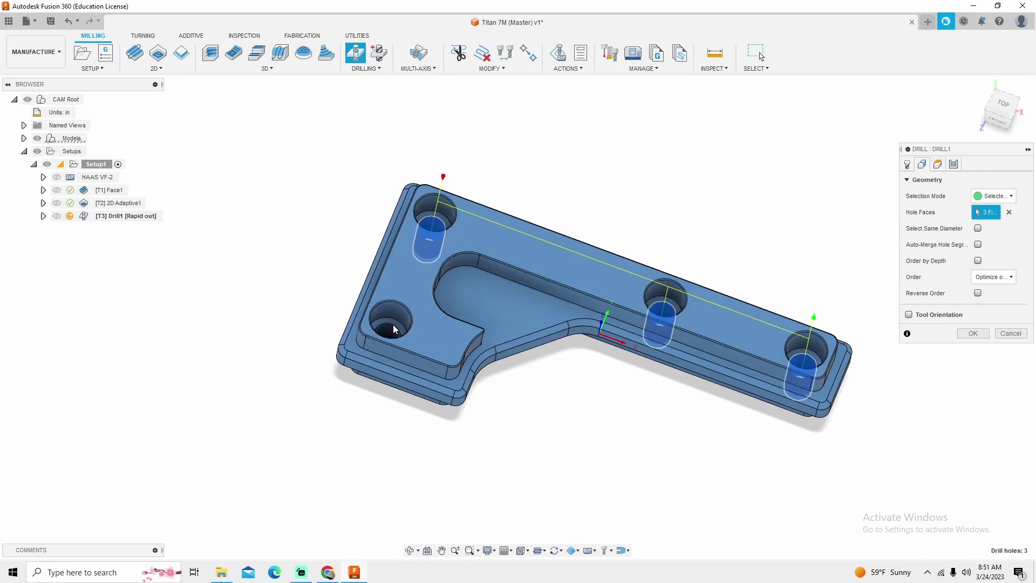
pyautogui.click(389, 330)
pyautogui.keyDown('shift'); pyautogui.moveTo(765, 259); pyautogui.dragTo(734, 237, button='middle'); pyautogui.keyUp('shift')
# - In Drill Heights, set feed height from Model top, then try Top height instead
pyautogui.click(938, 164)
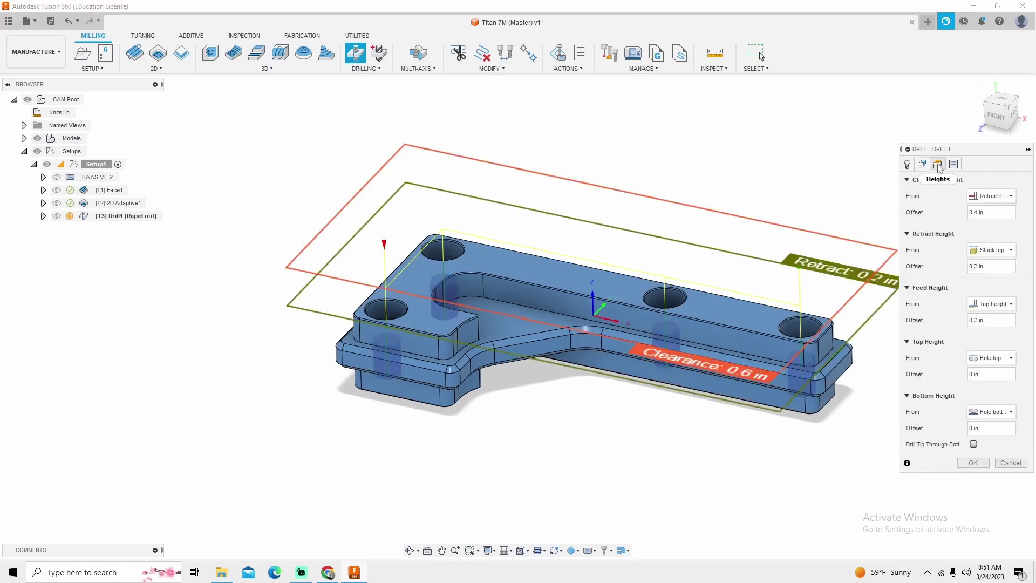
pyautogui.keyDown('shift'); pyautogui.moveTo(365, 410); pyautogui.dragTo(357, 335, button='middle'); pyautogui.keyUp('shift')
pyautogui.scroll(5, 377, 344)
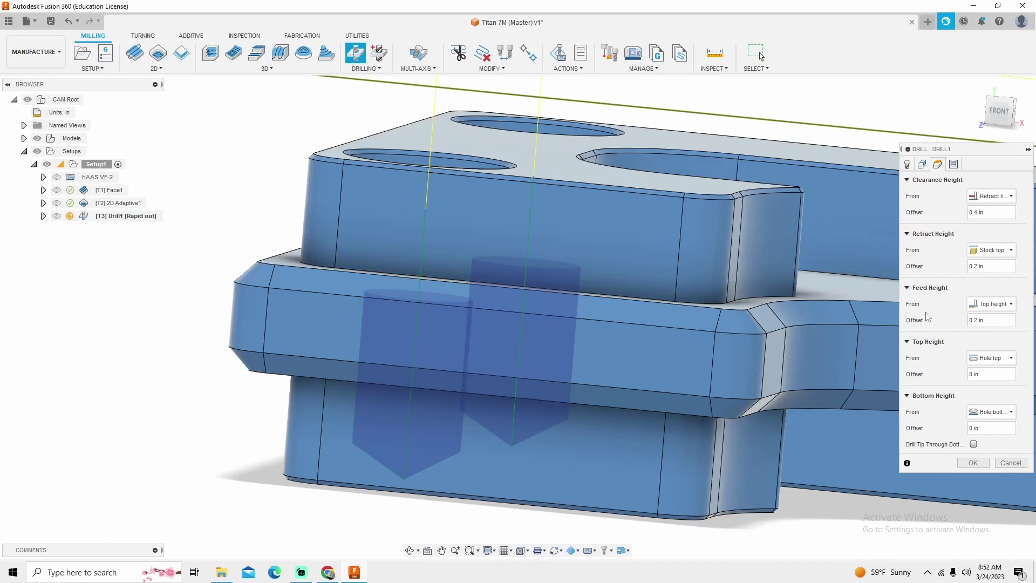
pyautogui.click(986, 305)
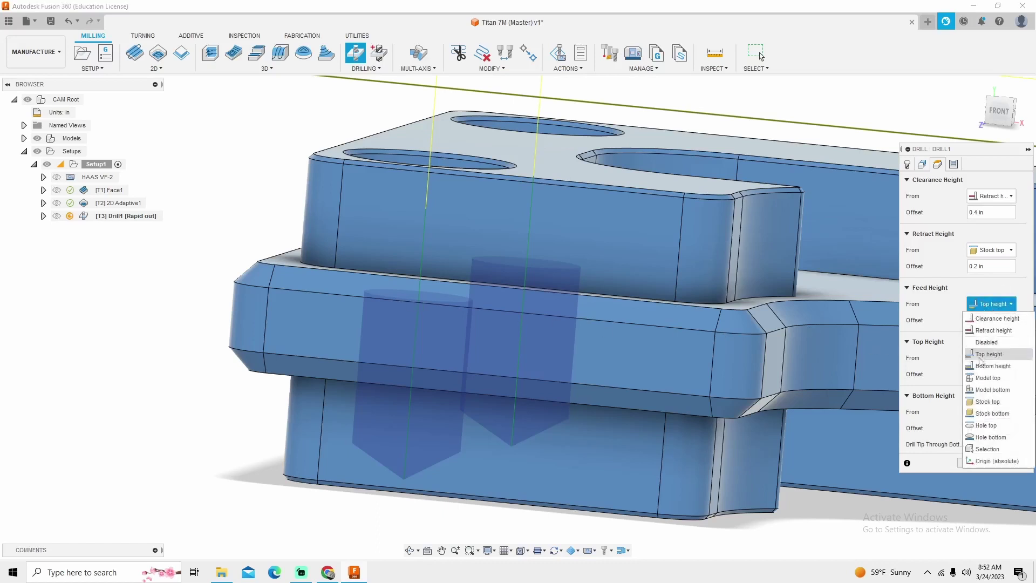
pyautogui.click(988, 377)
pyautogui.scroll(-5, 787, 336)
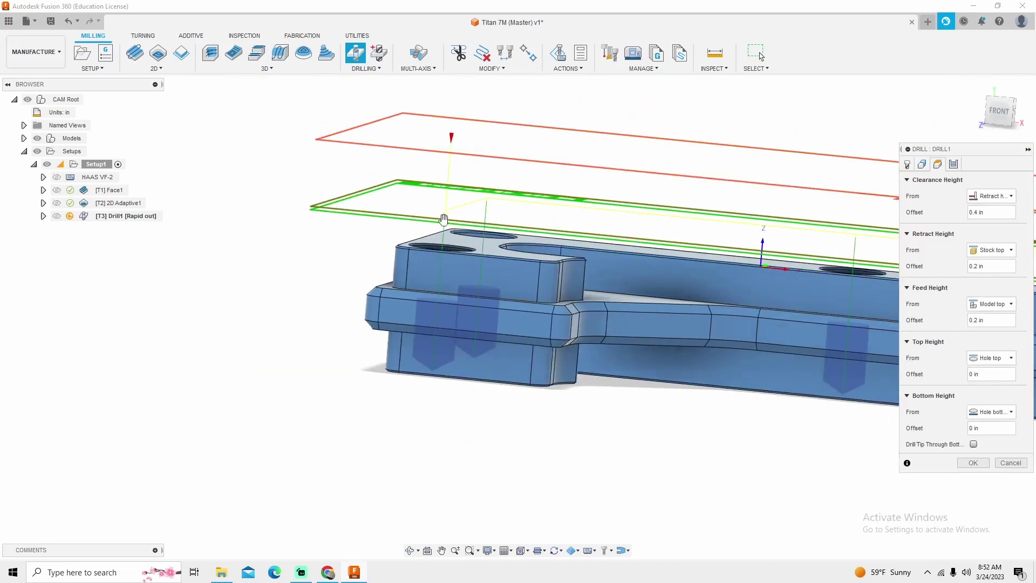
pyautogui.scroll(2, 443, 224)
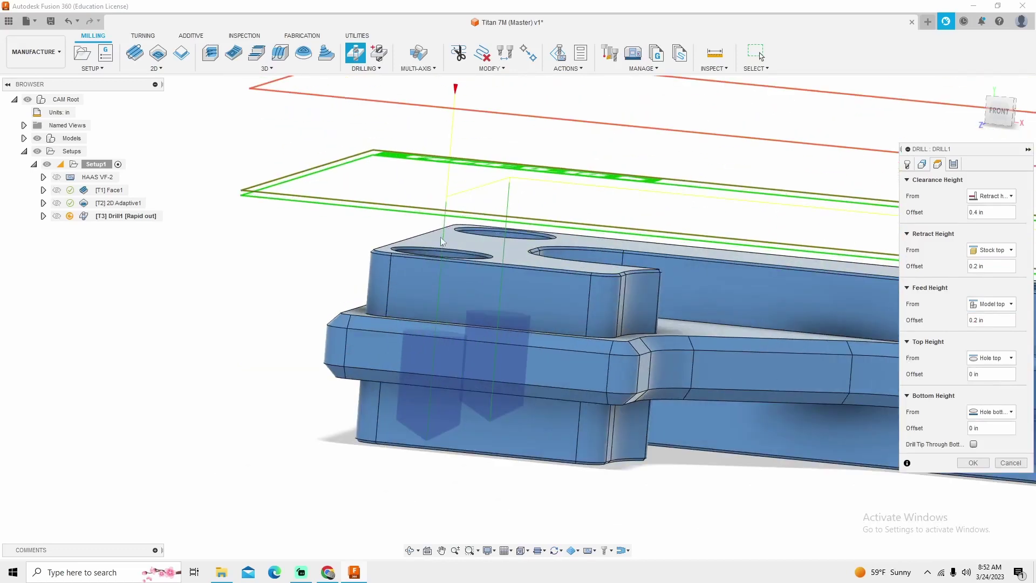
pyautogui.click(996, 364)
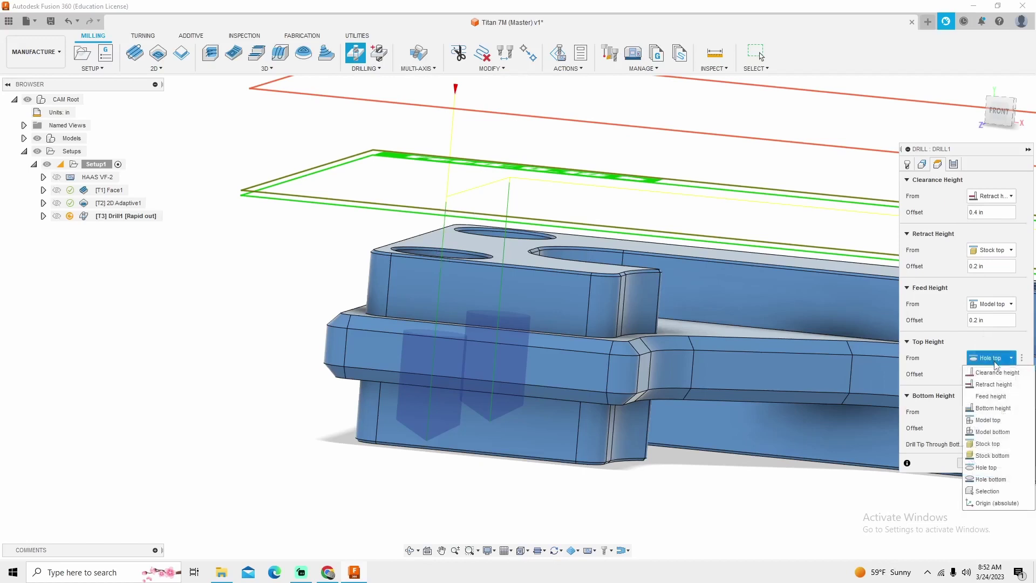
pyautogui.click(985, 356)
pyautogui.click(995, 305)
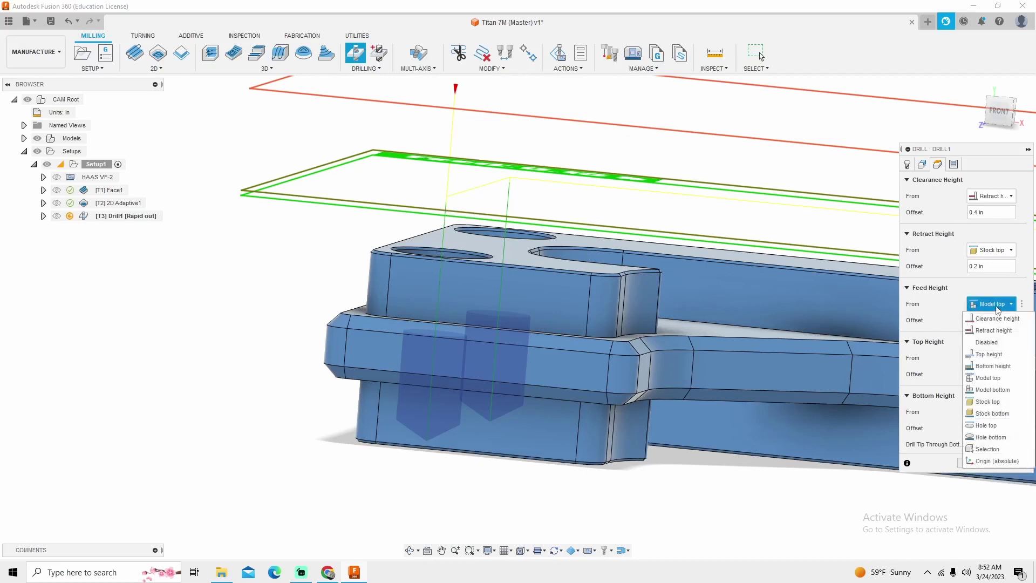
pyautogui.click(989, 353)
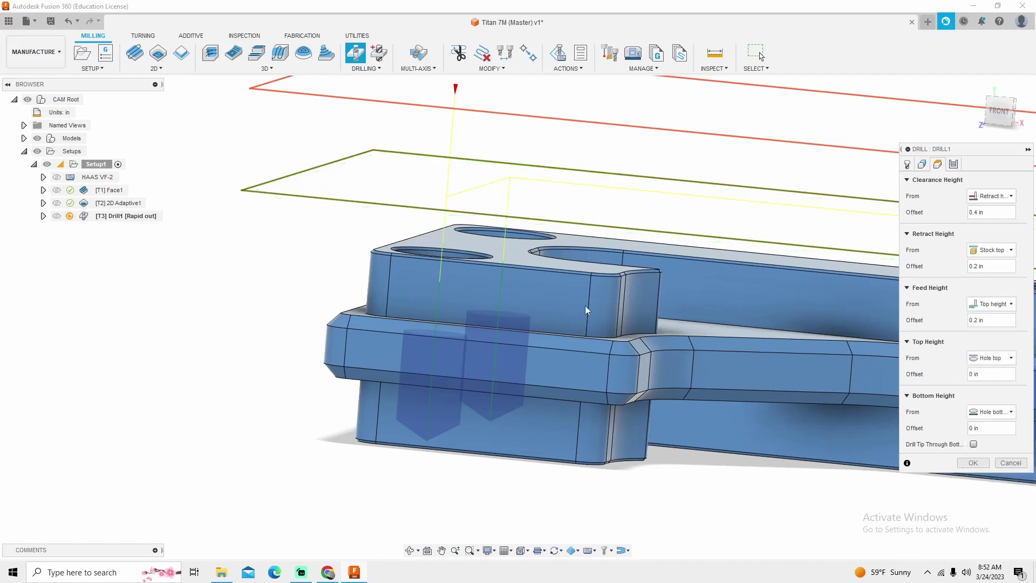
pyautogui.scroll(3, 453, 306)
pyautogui.scroll(2, 453, 306)
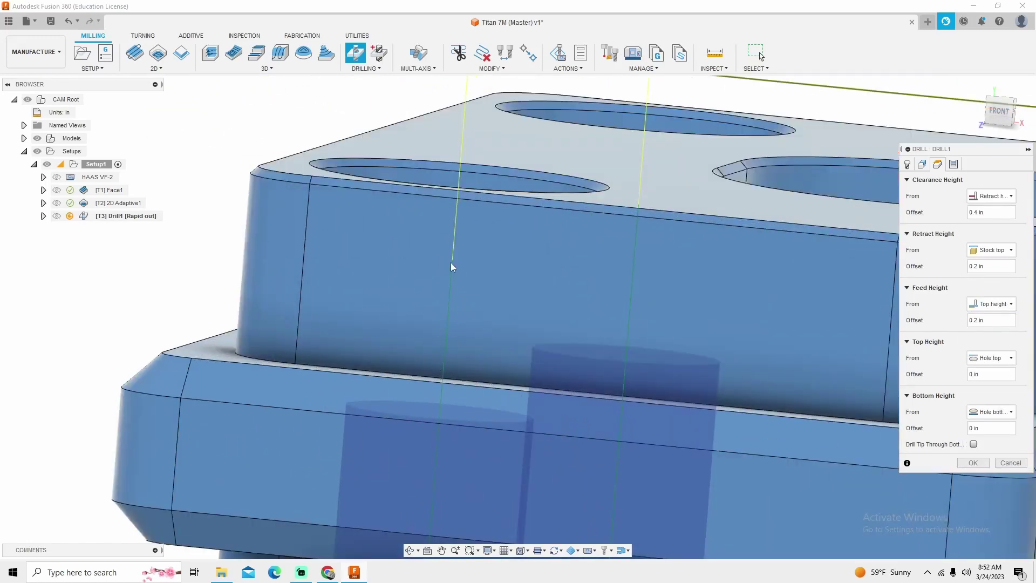
# - Revert feed height to Model top, check the height planes, and confirm Drill1
pyautogui.click(993, 304)
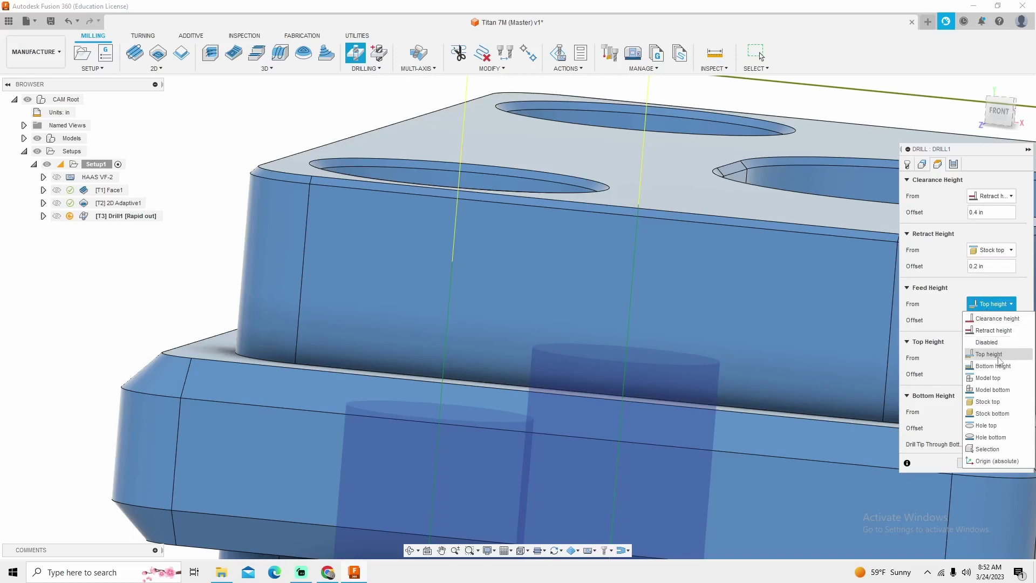
pyautogui.click(988, 377)
pyautogui.scroll(-5, 446, 235)
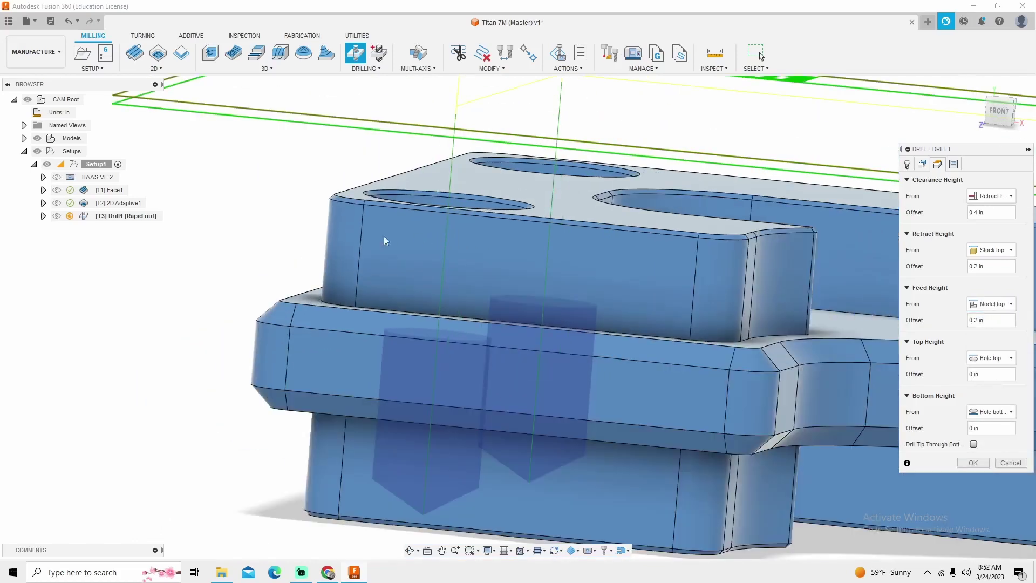
pyautogui.scroll(-3, 217, 250)
pyautogui.keyDown('shift'); pyautogui.moveTo(254, 243); pyautogui.dragTo(281, 266, button='middle'); pyautogui.keyUp('shift')
pyautogui.scroll(-4, 274, 243)
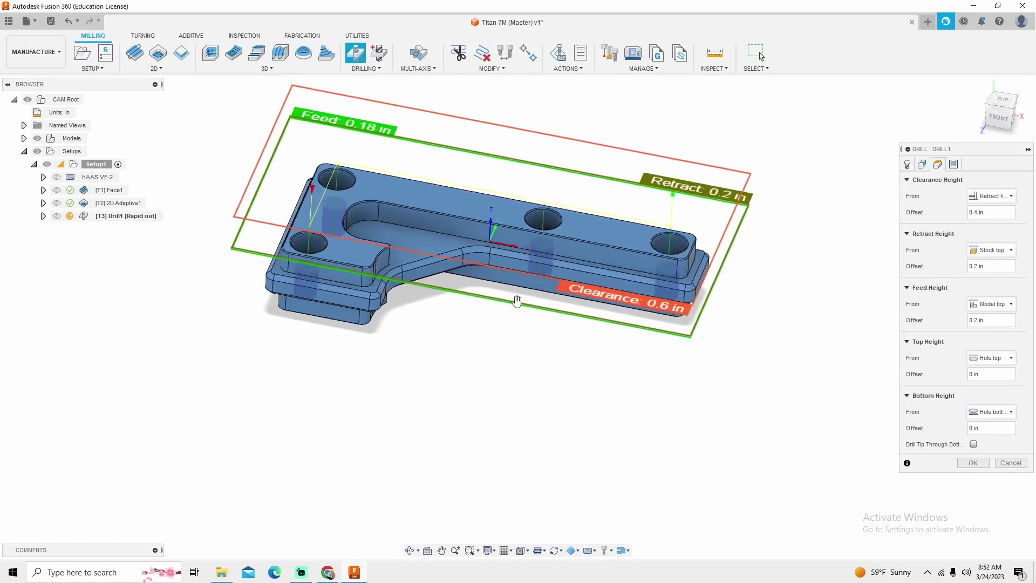
pyautogui.click(974, 463)
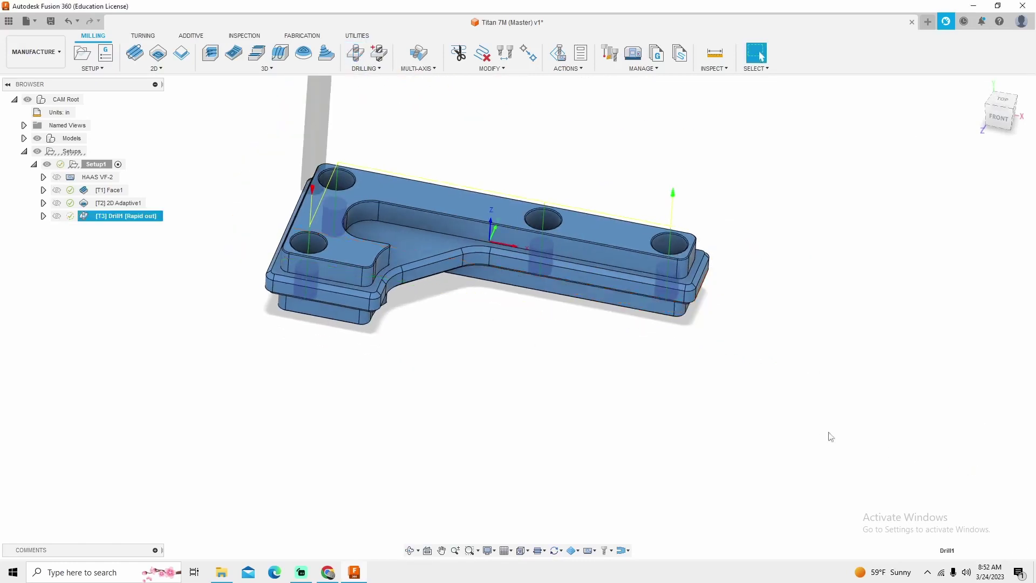
# - Start a 2D Pocket using the 1/4" Flat Endmill from Milling Tools (Inch) with Brass - Slotting
pyautogui.scroll(2, 234, 229)
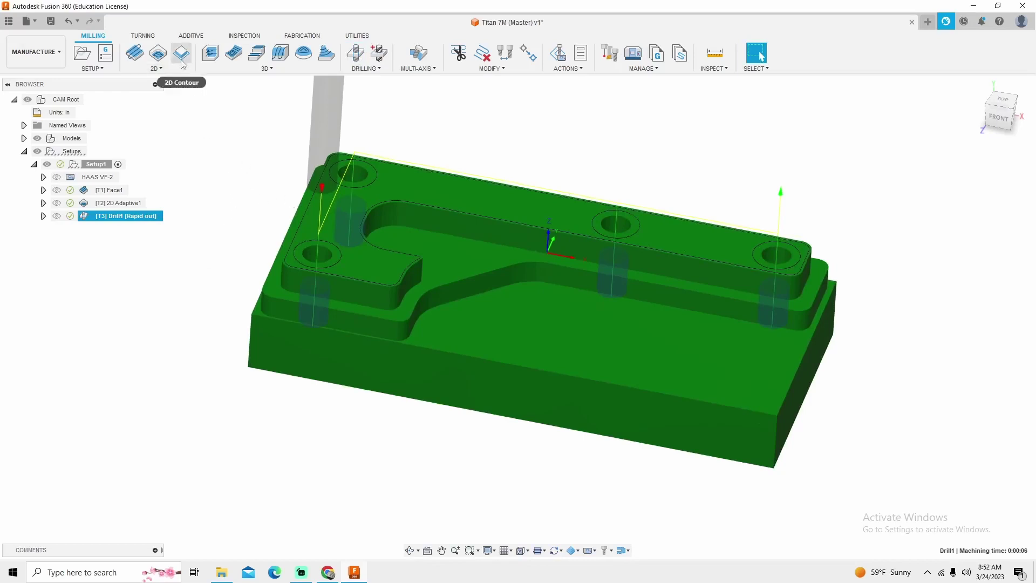
pyautogui.click(162, 68)
pyautogui.click(159, 88)
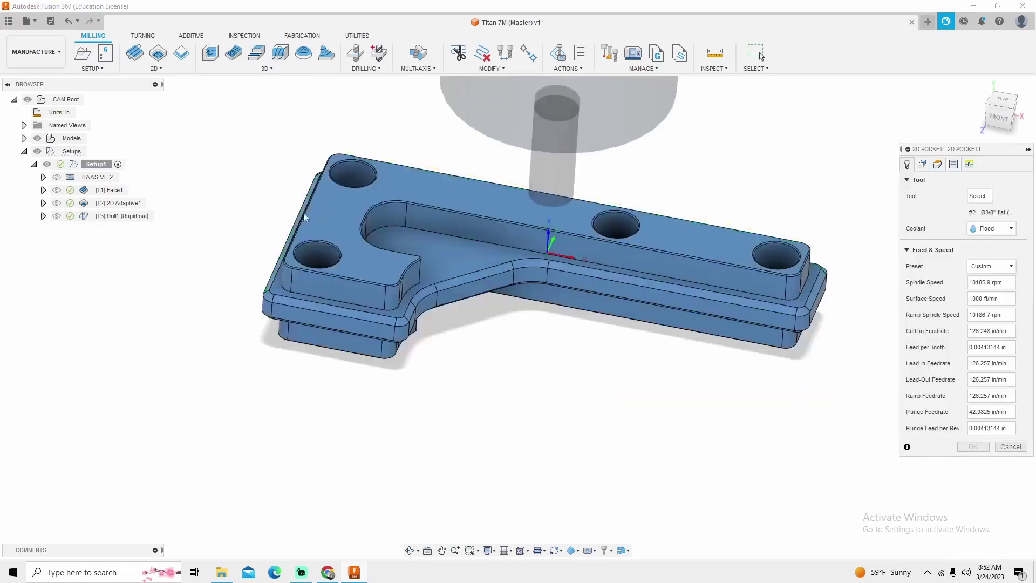
pyautogui.click(978, 196)
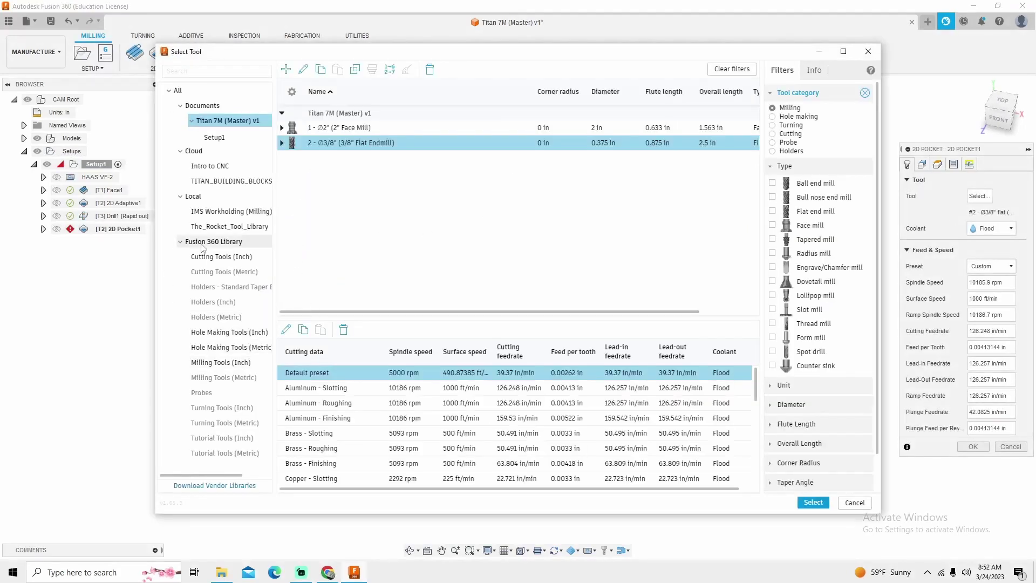
pyautogui.click(216, 363)
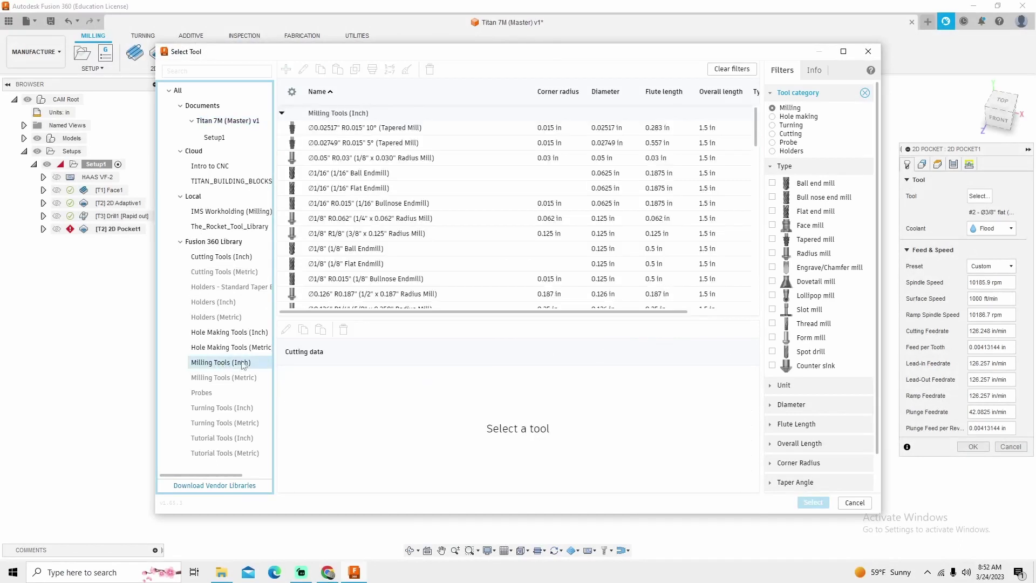
pyautogui.click(772, 211)
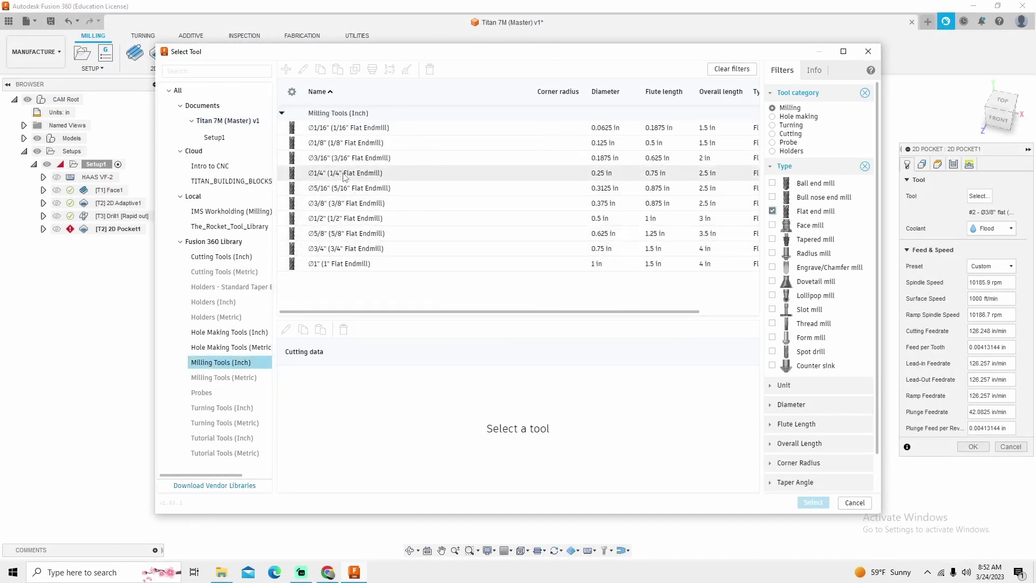
pyautogui.click(344, 174)
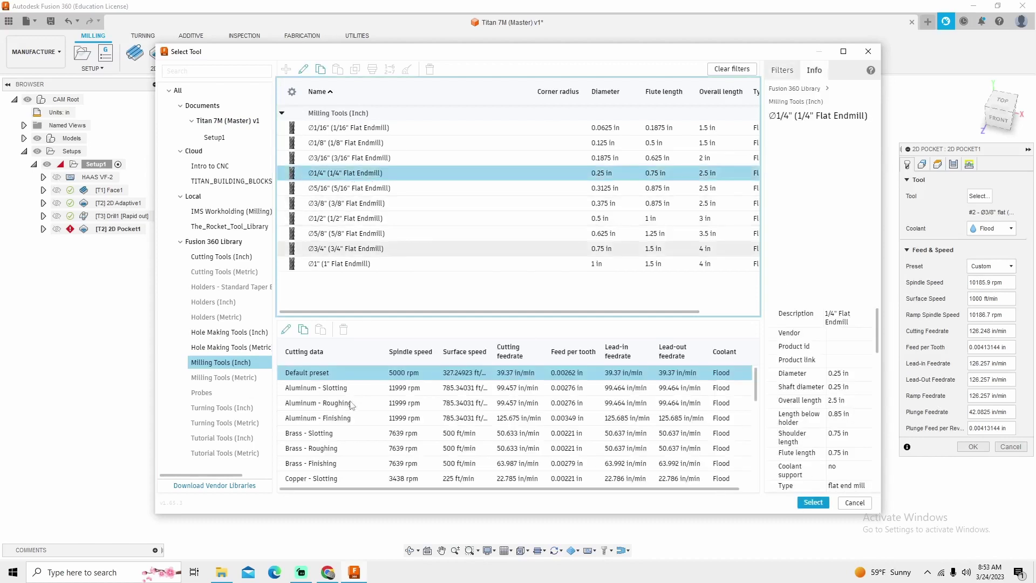
pyautogui.click(348, 436)
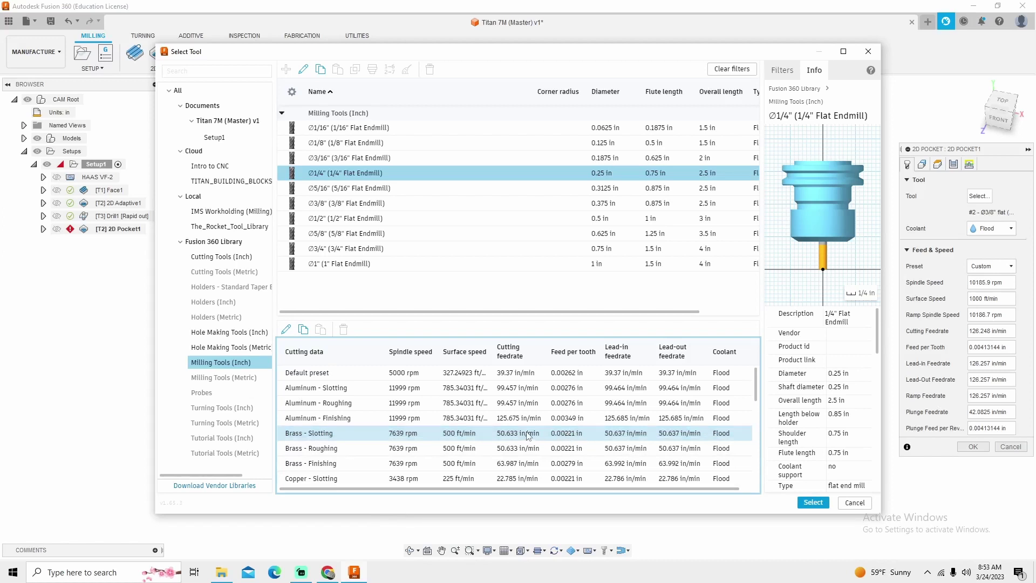
pyautogui.click(815, 503)
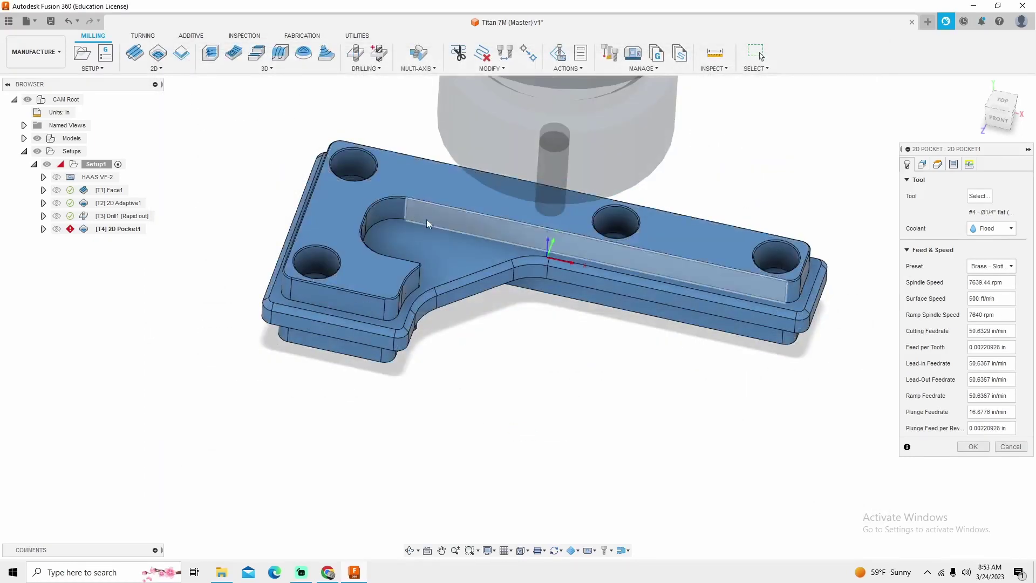
# - Select the four hole edges as pocket geometry
pyautogui.keyDown('shift'); pyautogui.moveTo(426, 219); pyautogui.dragTo(356, 181, button='middle'); pyautogui.keyUp('shift')
pyautogui.click(354, 164)
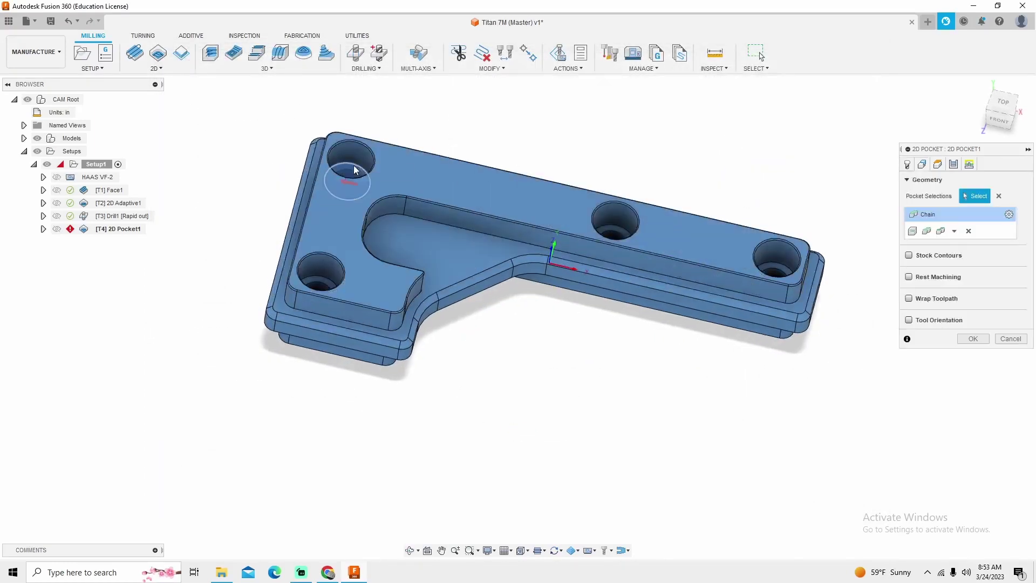
pyautogui.click(622, 232)
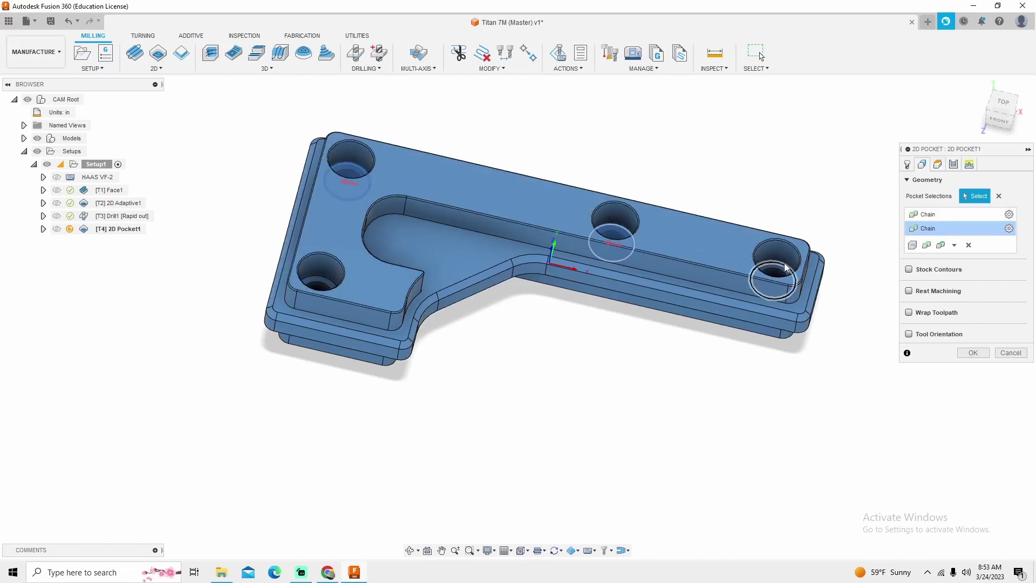
pyautogui.click(778, 257)
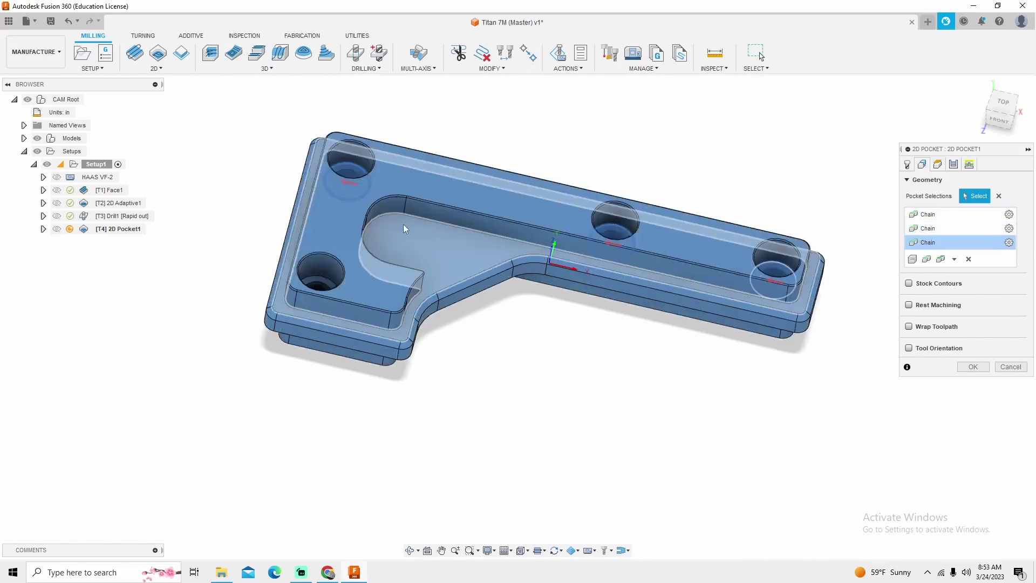
pyautogui.click(318, 276)
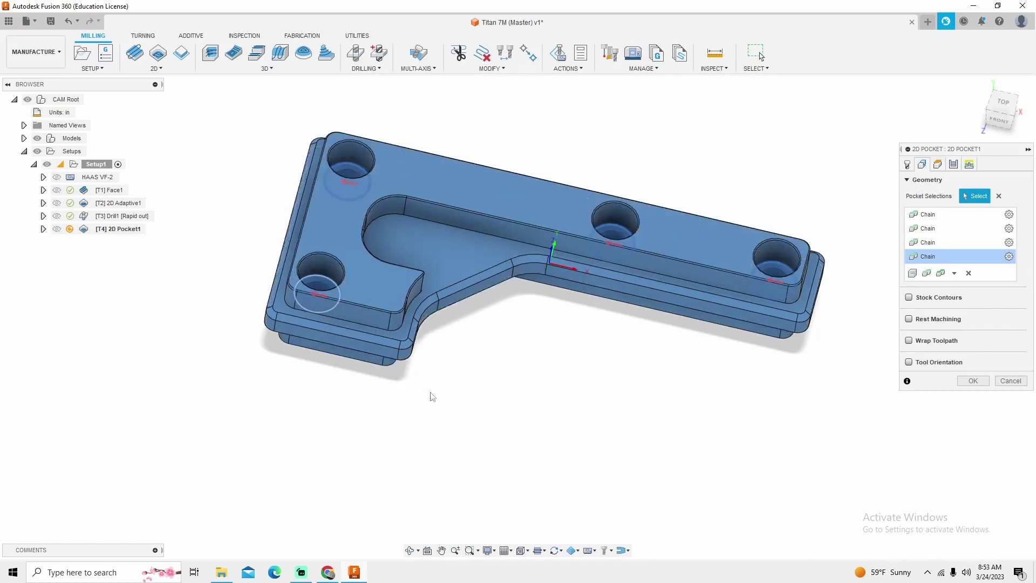
pyautogui.scroll(3, 439, 398)
pyautogui.scroll(-1, 466, 345)
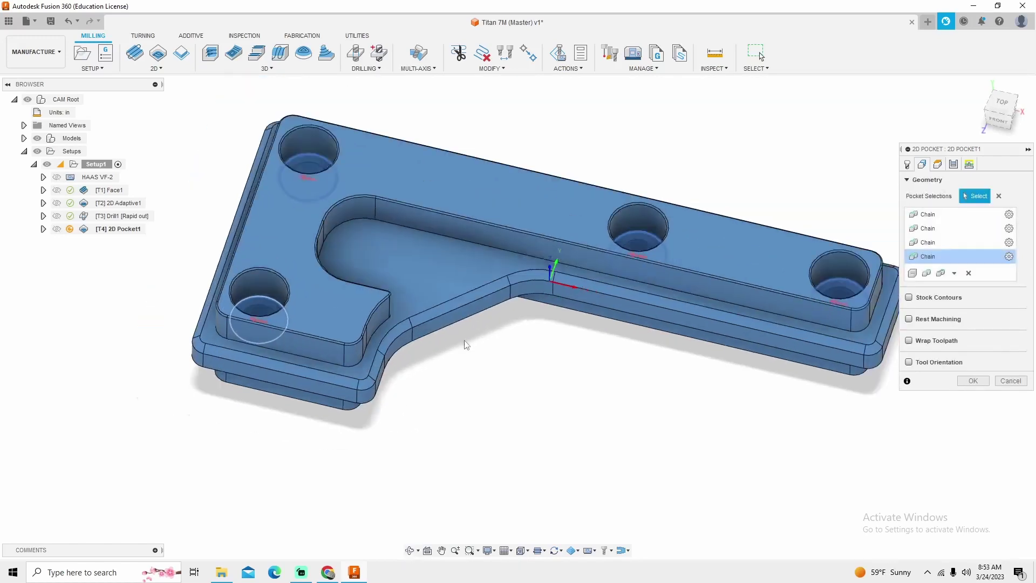
pyautogui.scroll(-1, 466, 345)
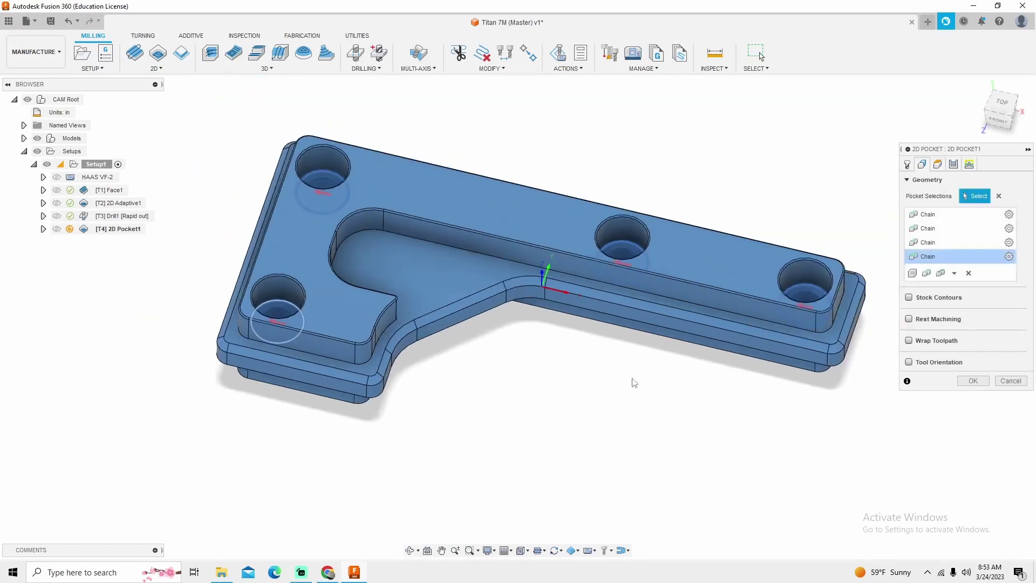
# - Review Linking and Passes, and turn off Stock to Leave
pyautogui.click(970, 165)
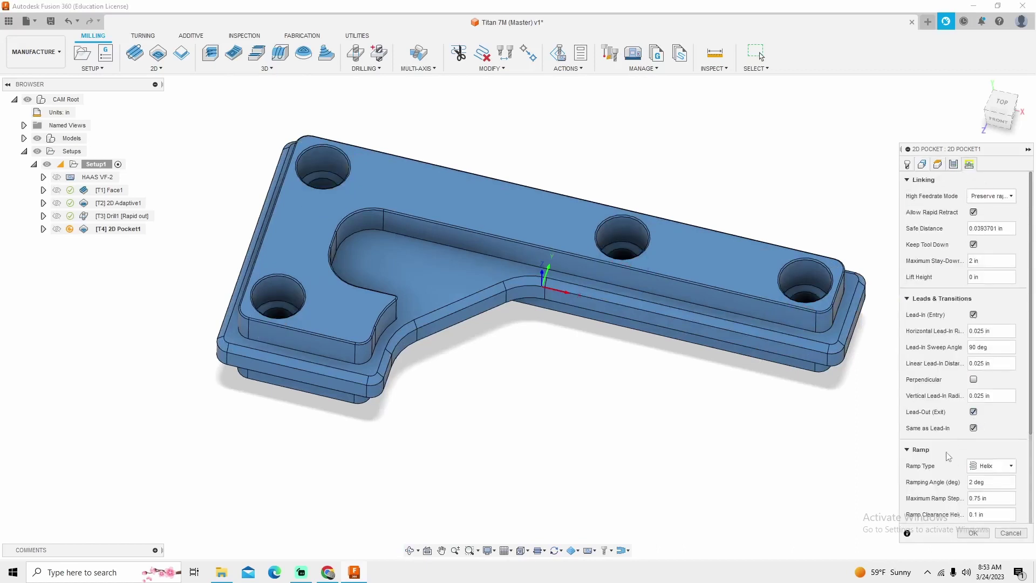
pyautogui.scroll(-2, 948, 446)
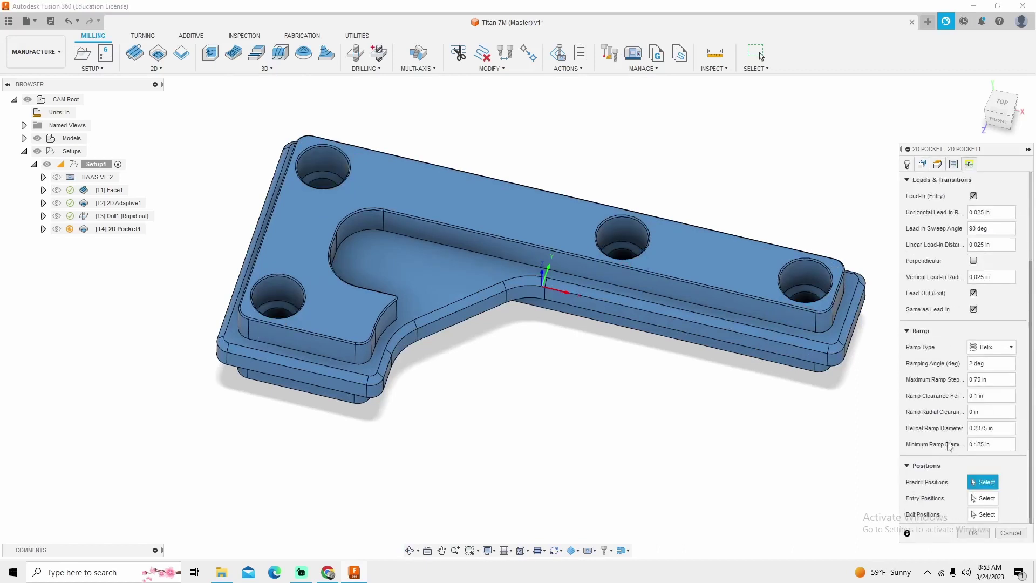
pyautogui.click(953, 165)
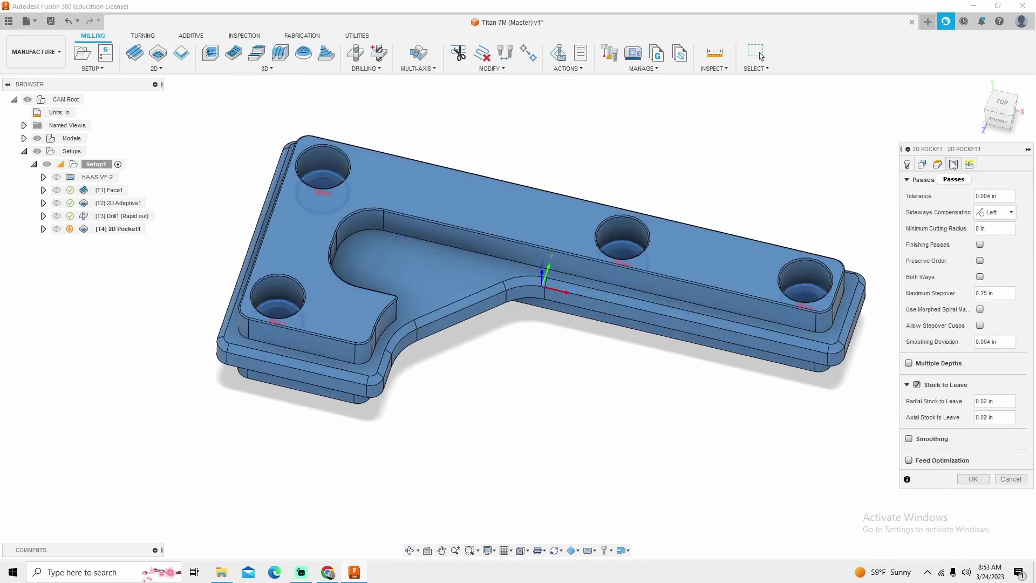
pyautogui.doubleClick(992, 401)
pyautogui.click(916, 384)
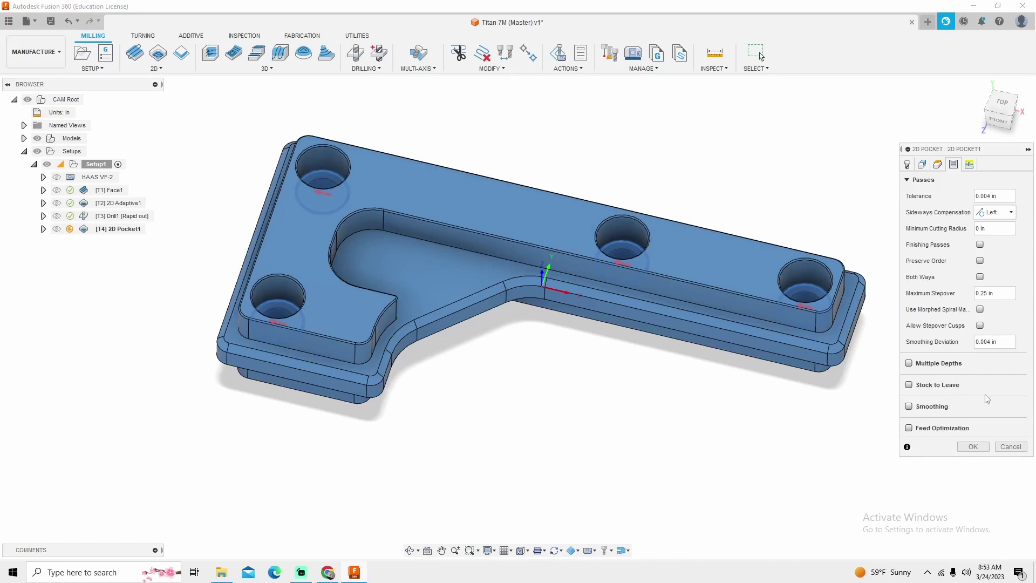
# - Generate the 2D Pocket1 toolpath and review it from above
pyautogui.click(975, 447)
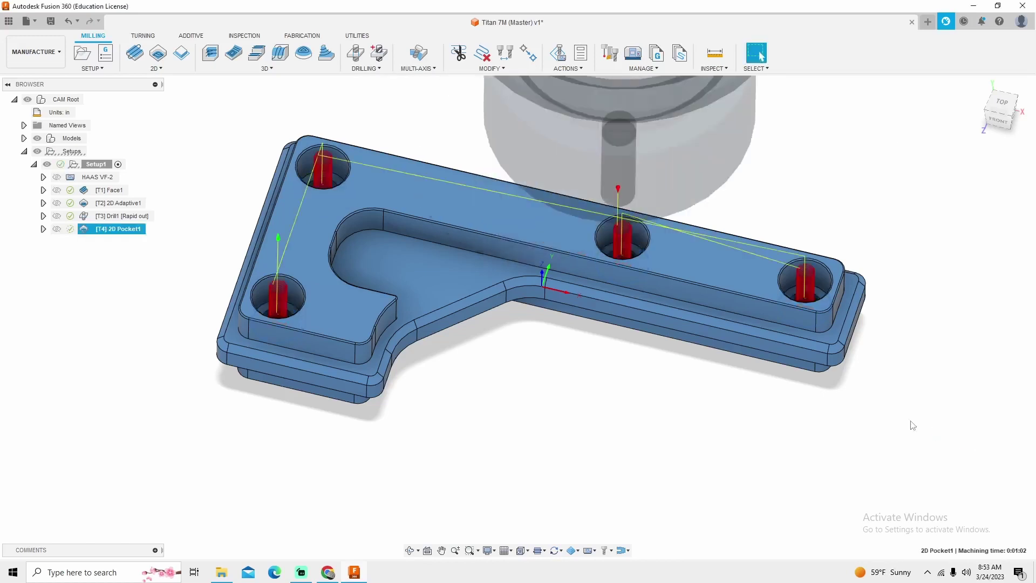
pyautogui.keyDown('shift'); pyautogui.moveTo(580, 349); pyautogui.dragTo(473, 311, button='middle'); pyautogui.keyUp('shift')
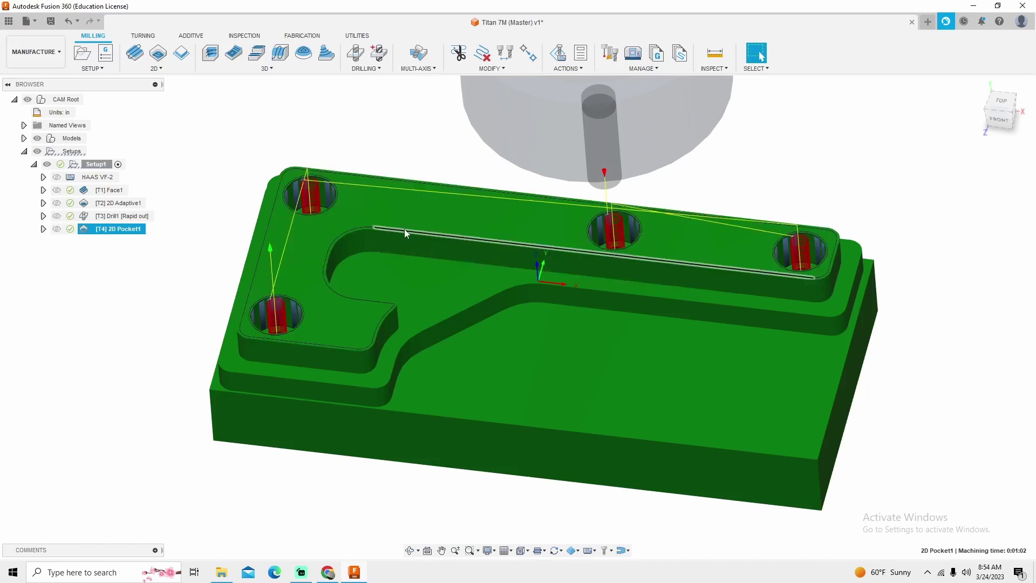
pyautogui.click(180, 56)
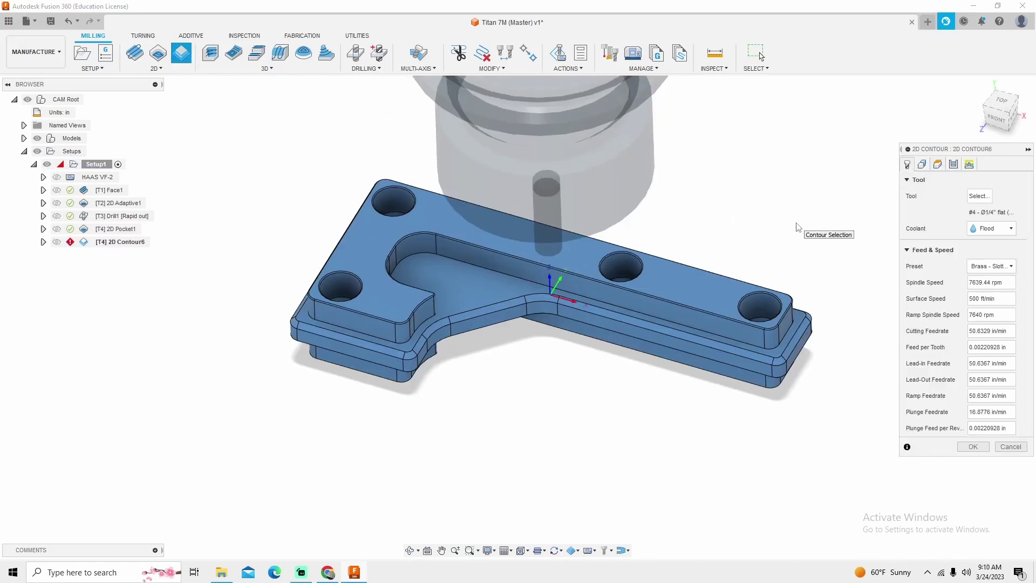
# - Tool the contour with the 3/8" Flat Endmill from the Titan document at Brass - Finishing
pyautogui.click(966, 195)
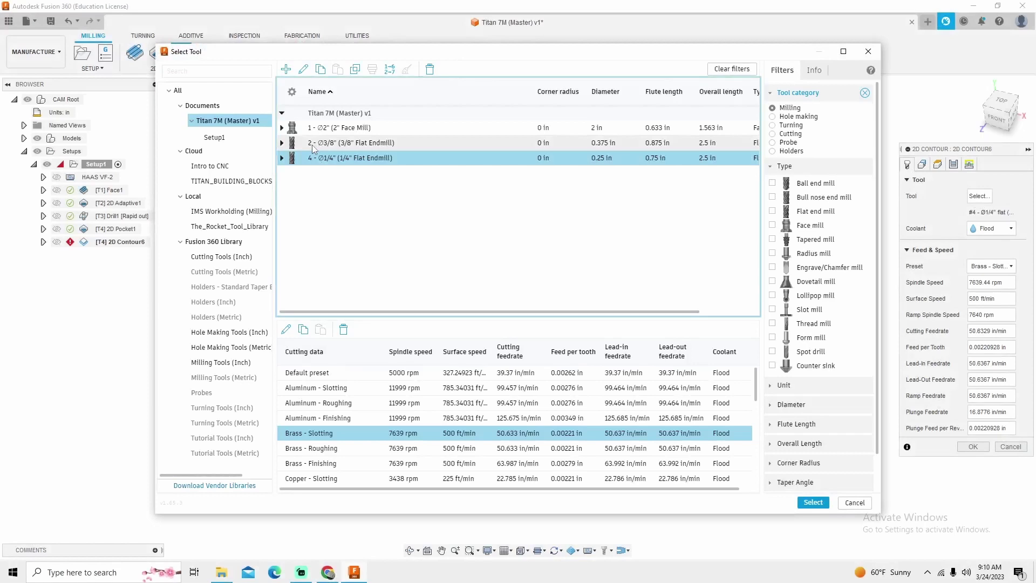
pyautogui.click(356, 143)
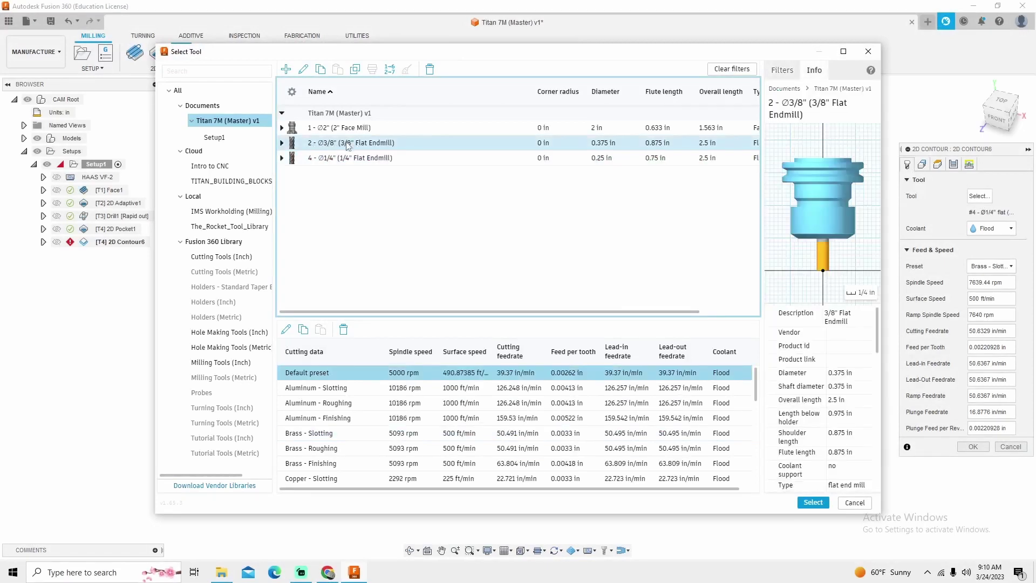
pyautogui.click(204, 122)
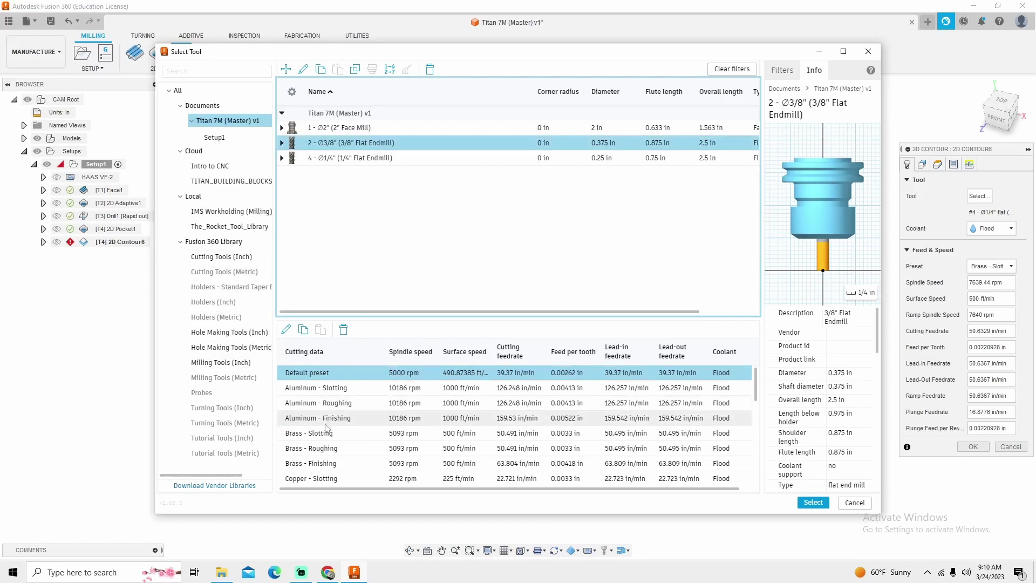
pyautogui.click(307, 465)
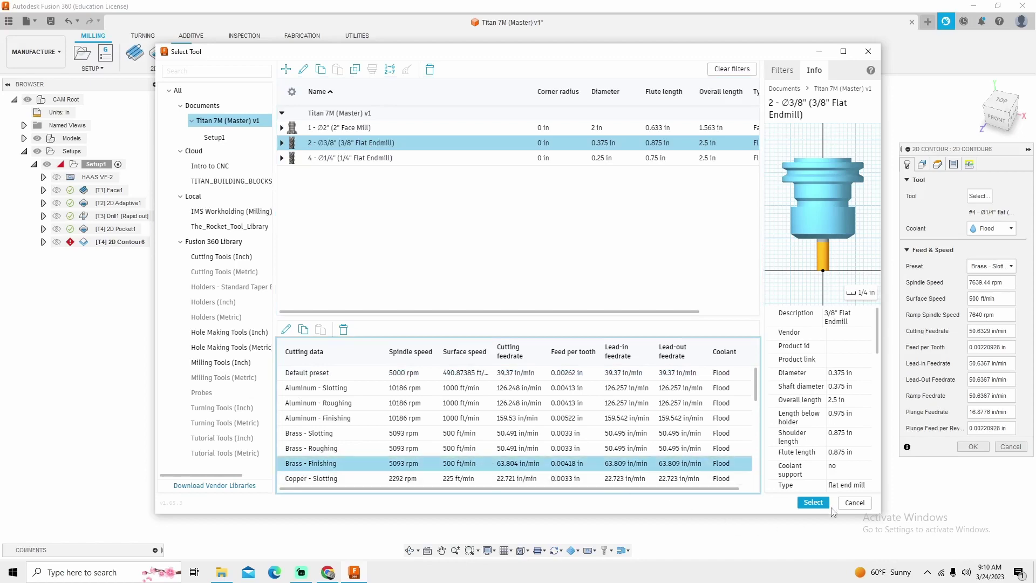
pyautogui.click(812, 503)
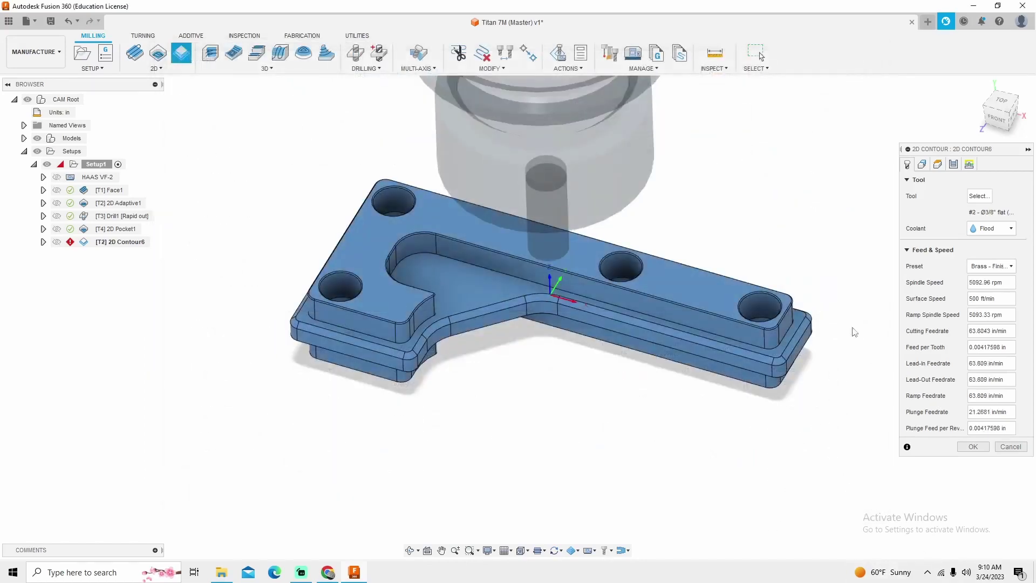
pyautogui.click(922, 165)
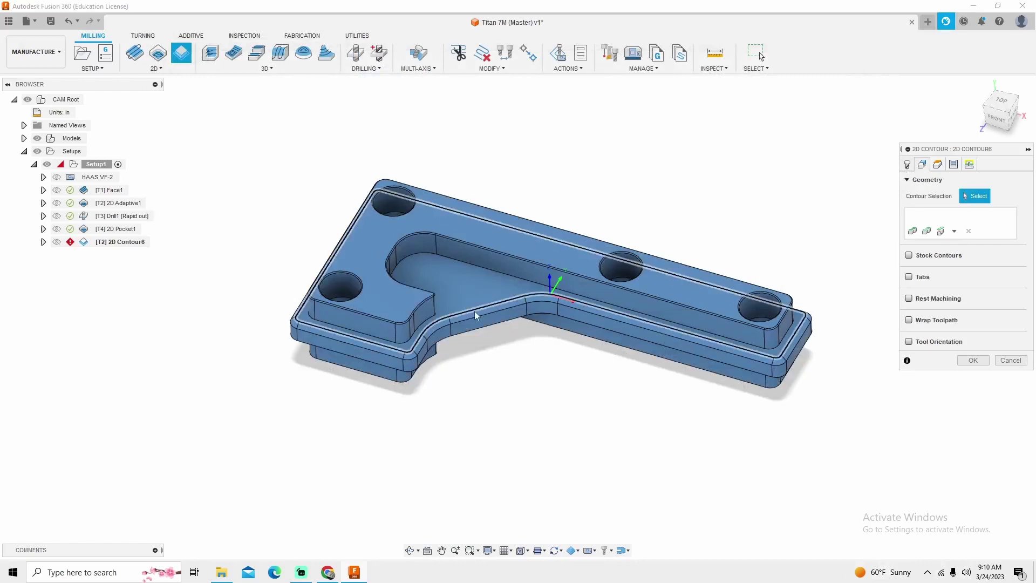
# - Pick the wall chain and enable roughing passes with .150 maximum stepover and 3 stepovers
pyautogui.click(498, 269)
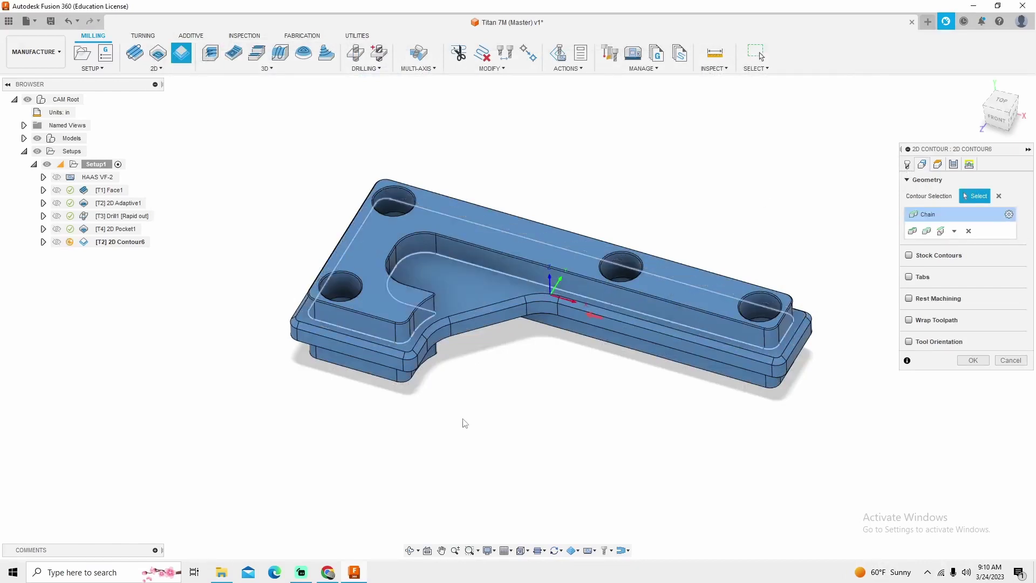
pyautogui.click(953, 164)
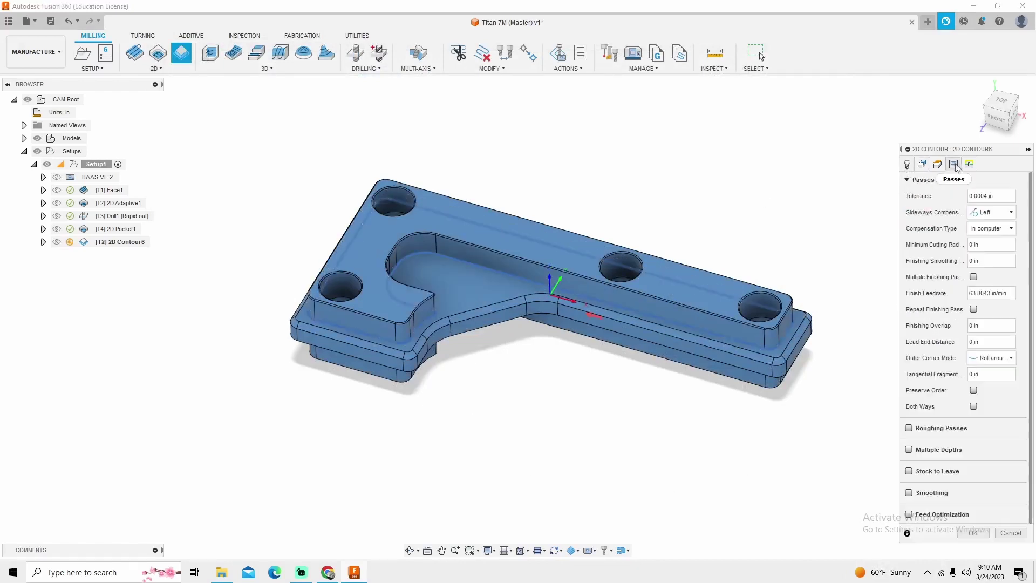
pyautogui.click(909, 427)
pyautogui.click(1005, 476)
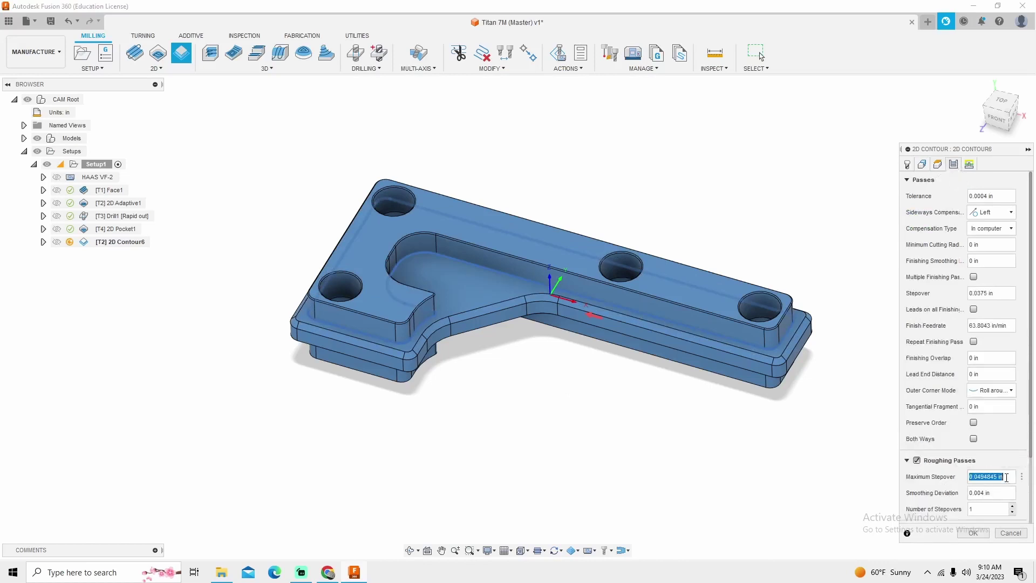
pyautogui.press('BackSpace')
pyautogui.click(980, 512)
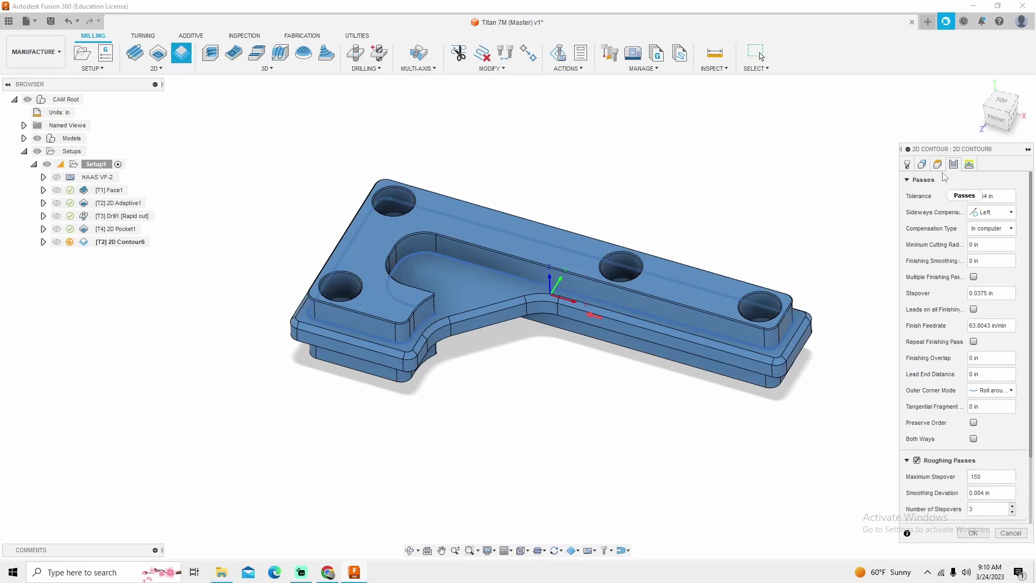
# - Enable Stock Contours on the part's bottom edge and generate the contour toolpath
pyautogui.click(923, 164)
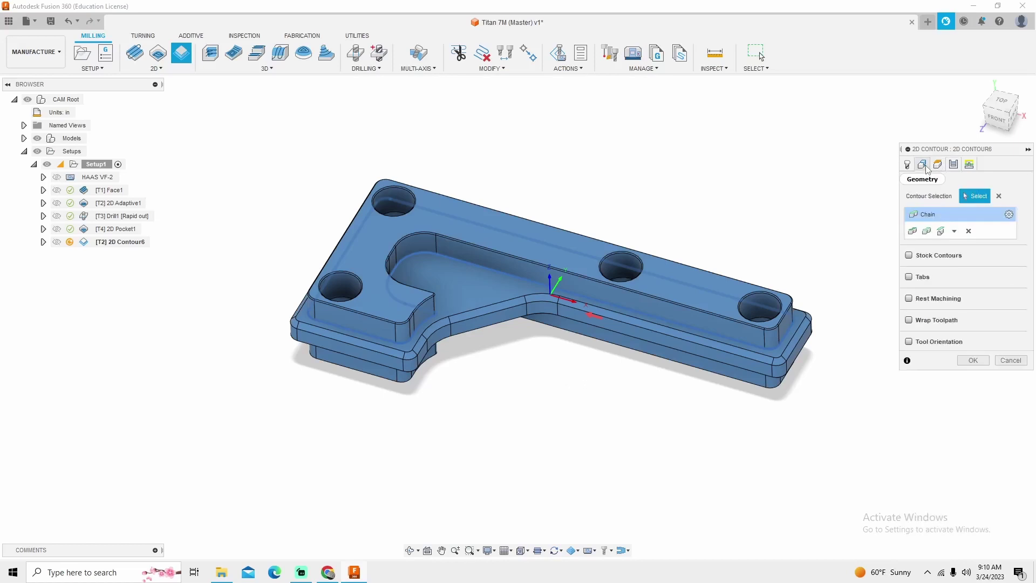
pyautogui.click(916, 256)
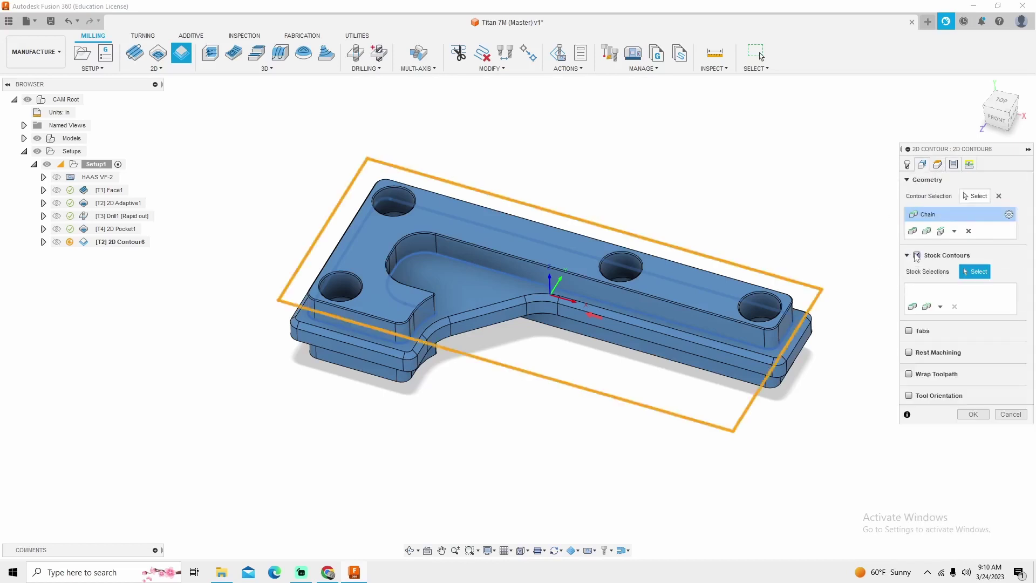
pyautogui.click(669, 347)
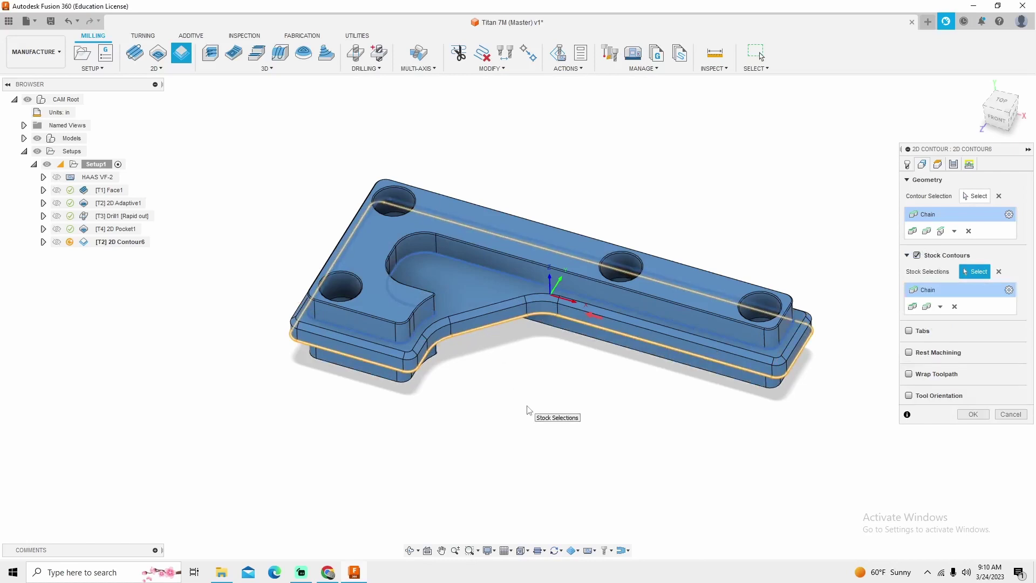
pyautogui.click(972, 414)
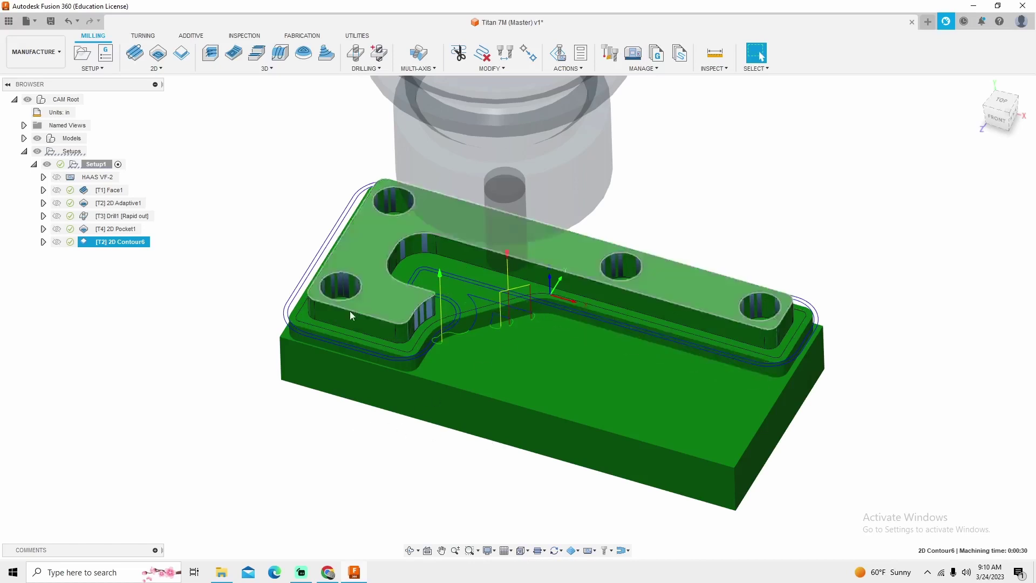
# - Create a 2D contour on the lower outer edge chain, generate it, and inspect the toolpath
pyautogui.click(182, 59)
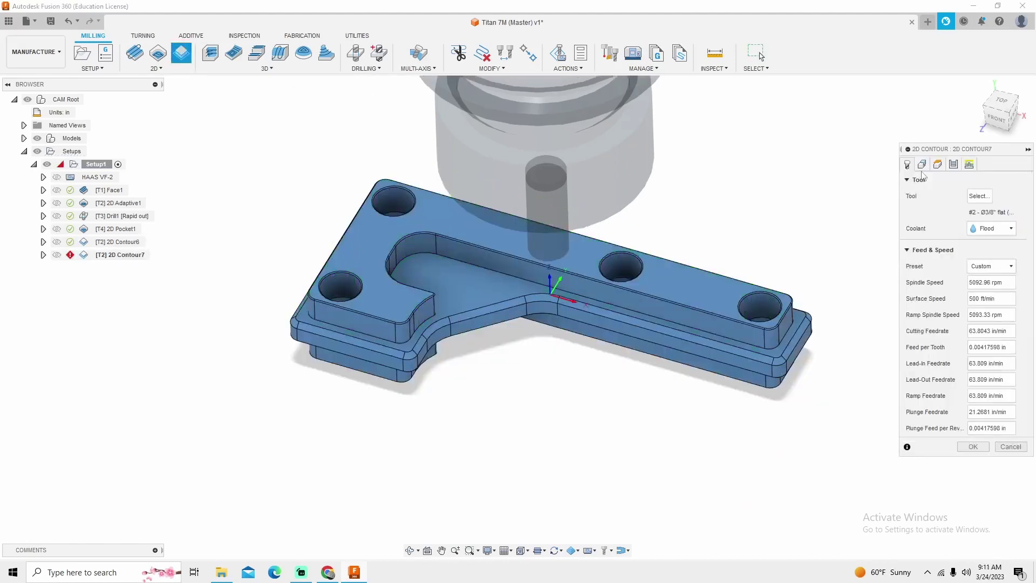
pyautogui.press('Escape')
pyautogui.click(182, 52)
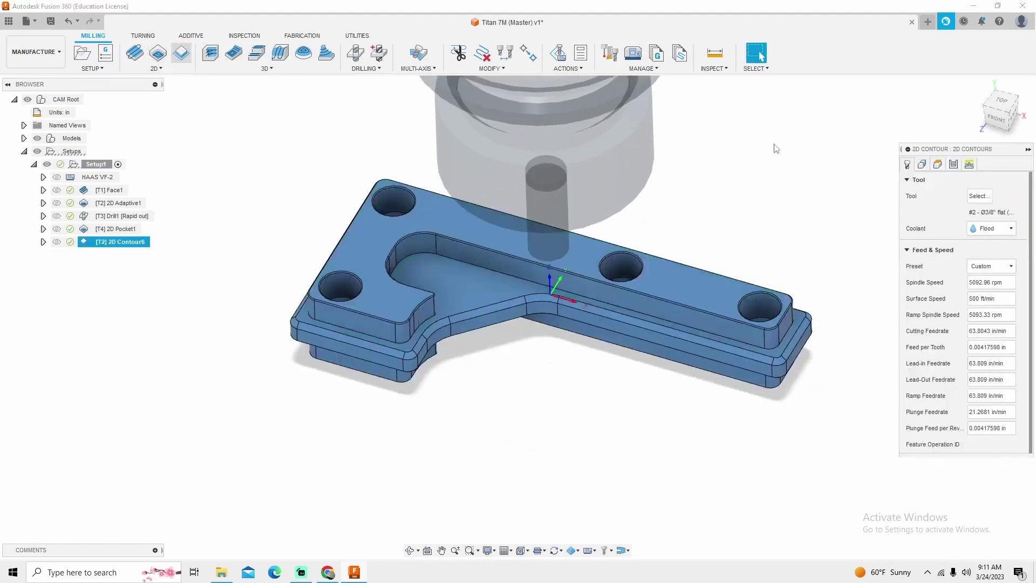
pyautogui.click(922, 166)
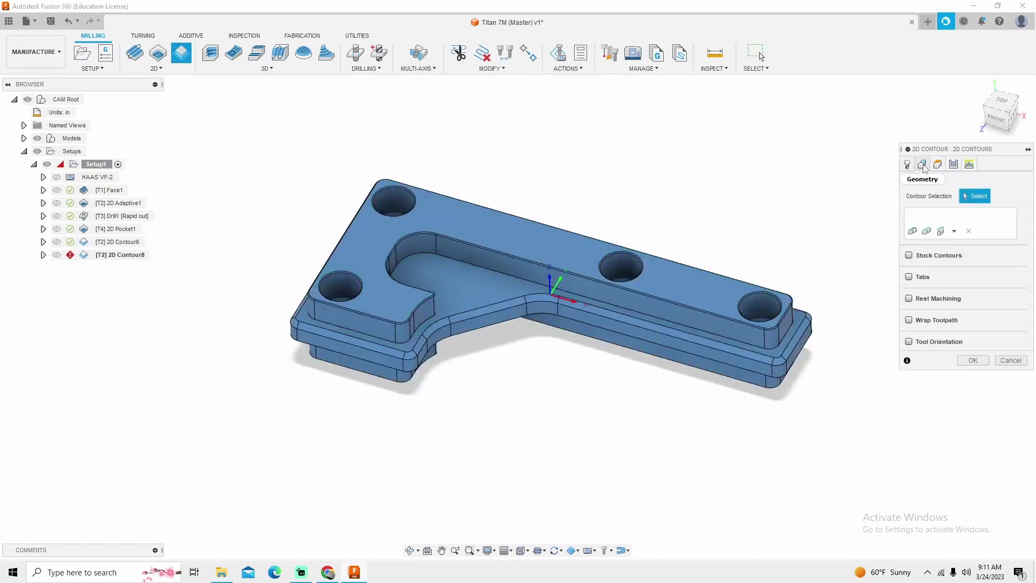
pyautogui.click(499, 324)
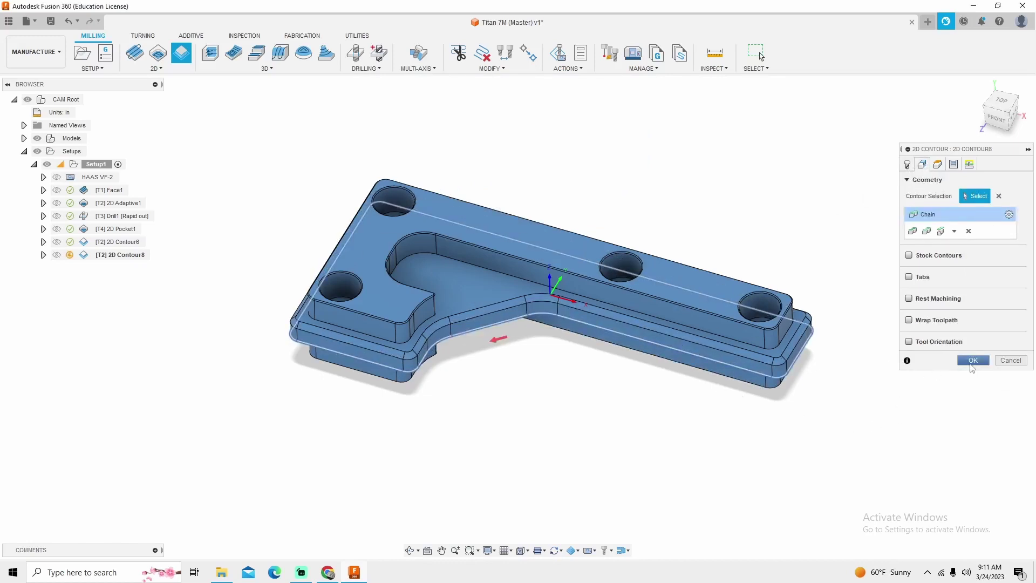
pyautogui.click(973, 360)
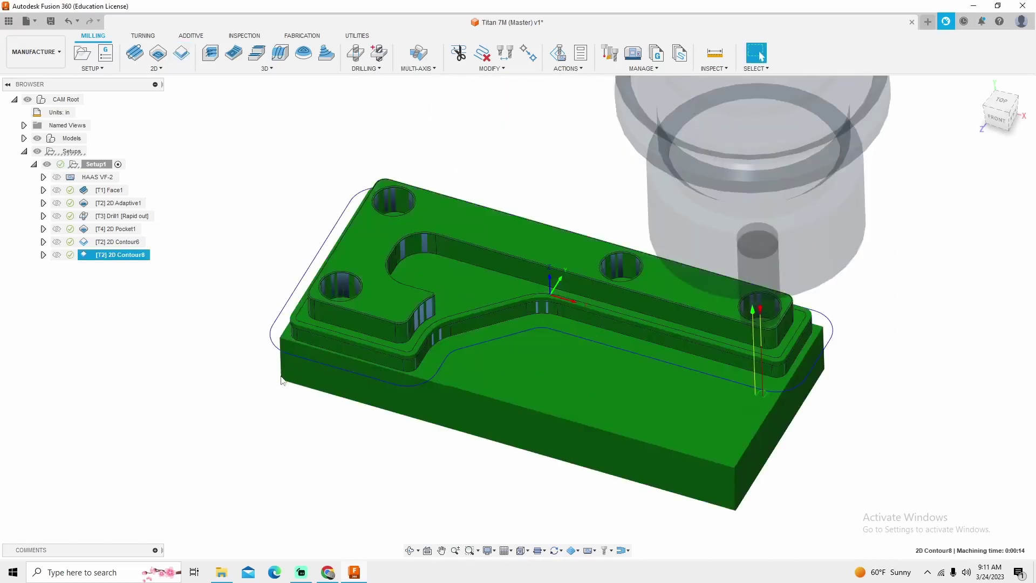
pyautogui.moveTo(182, 351)
pyautogui.keyDown('shift'); pyautogui.mouseDown(button='middle')
pyautogui.moveTo(190, 370)
pyautogui.moveTo(180, 354)
pyautogui.moveTo(192, 357)
pyautogui.mouseUp(button='middle'); pyautogui.keyUp('shift')
pyautogui.keyDown('shift'); pyautogui.moveTo(419, 318); pyautogui.dragTo(324, 216, button='middle'); pyautogui.keyUp('shift')
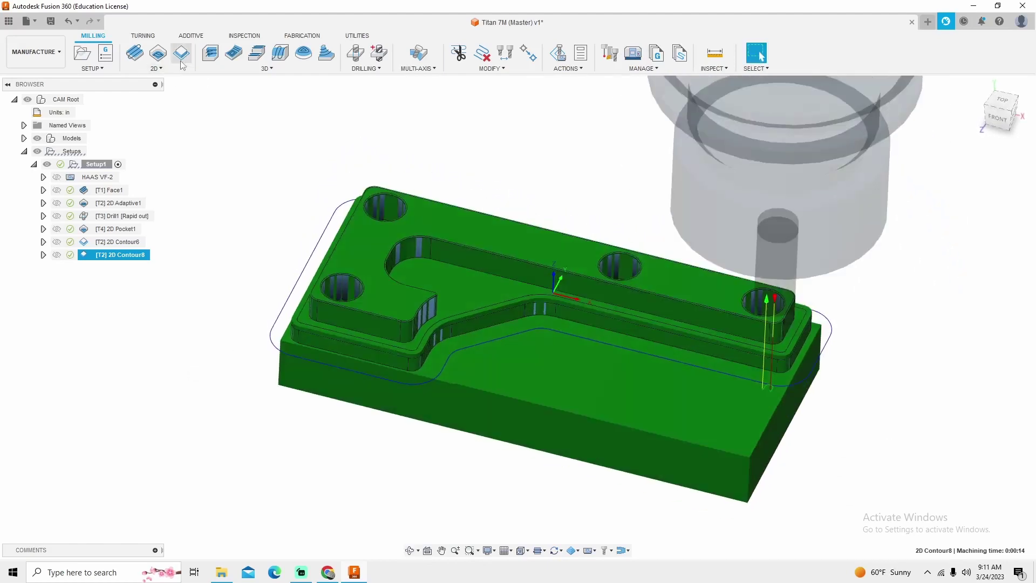
# - Start a chamfer 2D Contour using the 1/2" 45° Engraving Tool from Milling Tools (Inch)
pyautogui.click(182, 54)
pyautogui.click(979, 196)
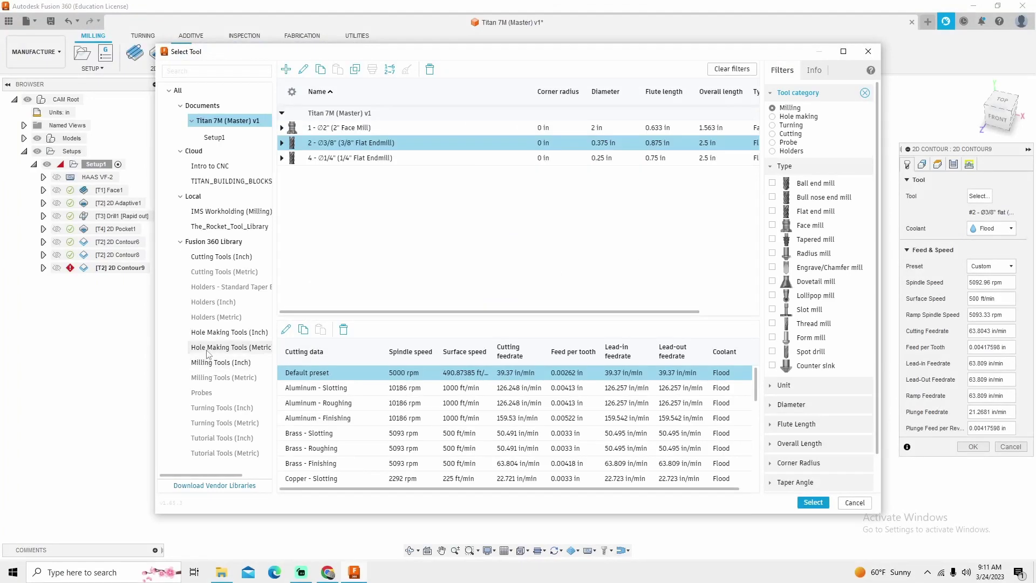
pyautogui.click(215, 332)
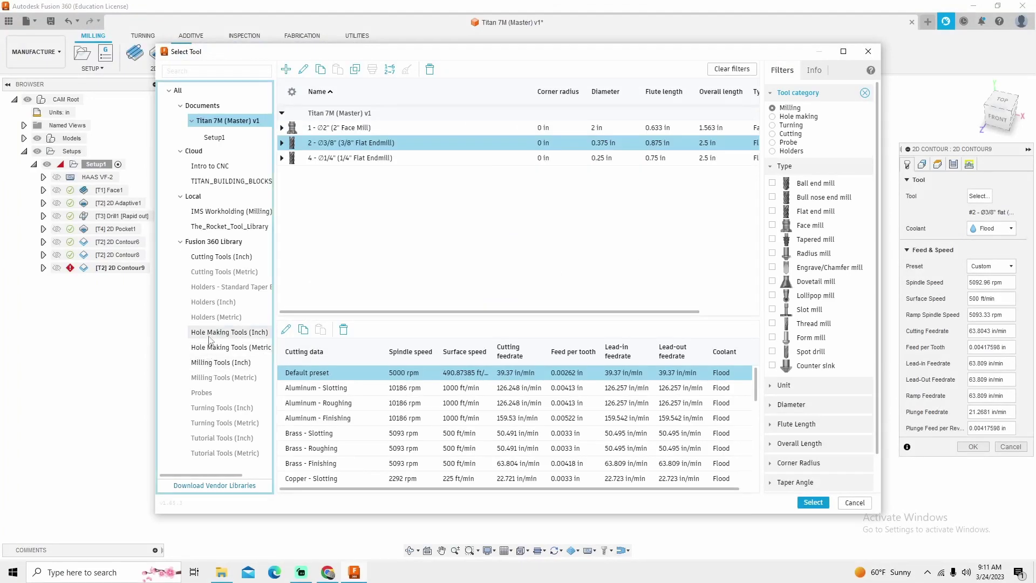
pyautogui.click(773, 268)
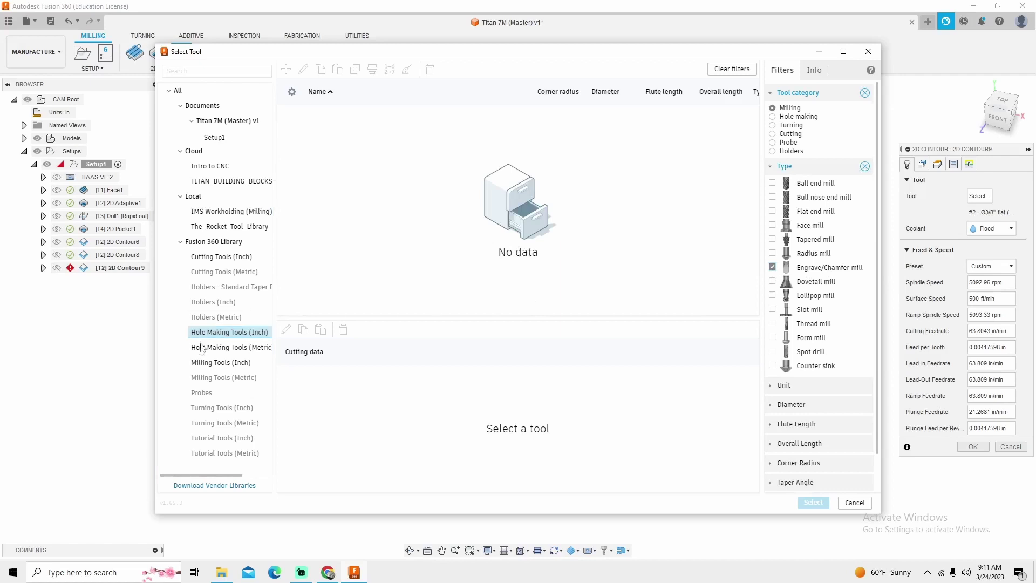
pyautogui.click(224, 363)
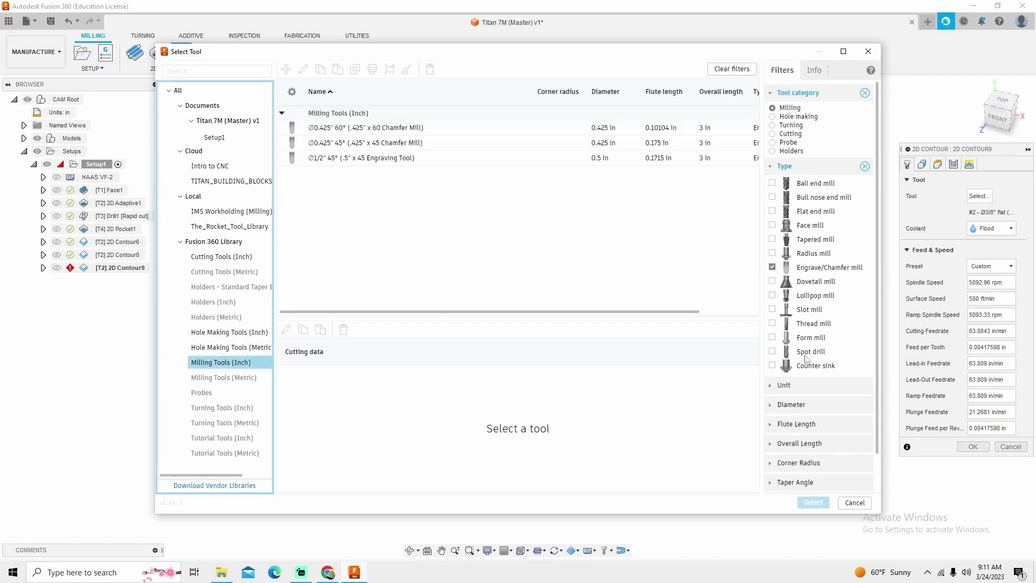
pyautogui.click(318, 159)
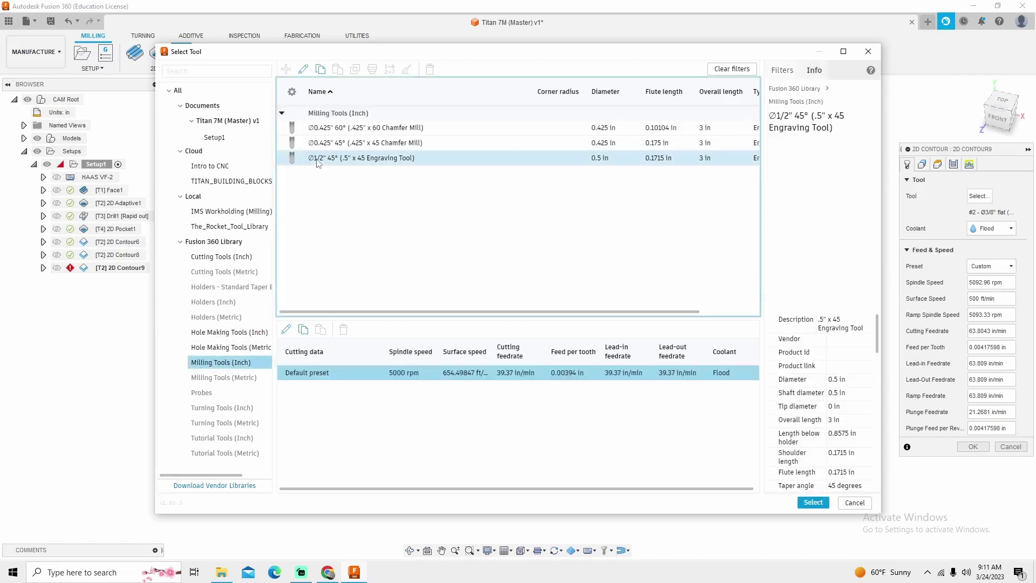
pyautogui.press('Return')
pyautogui.scroll(5, 566, 408)
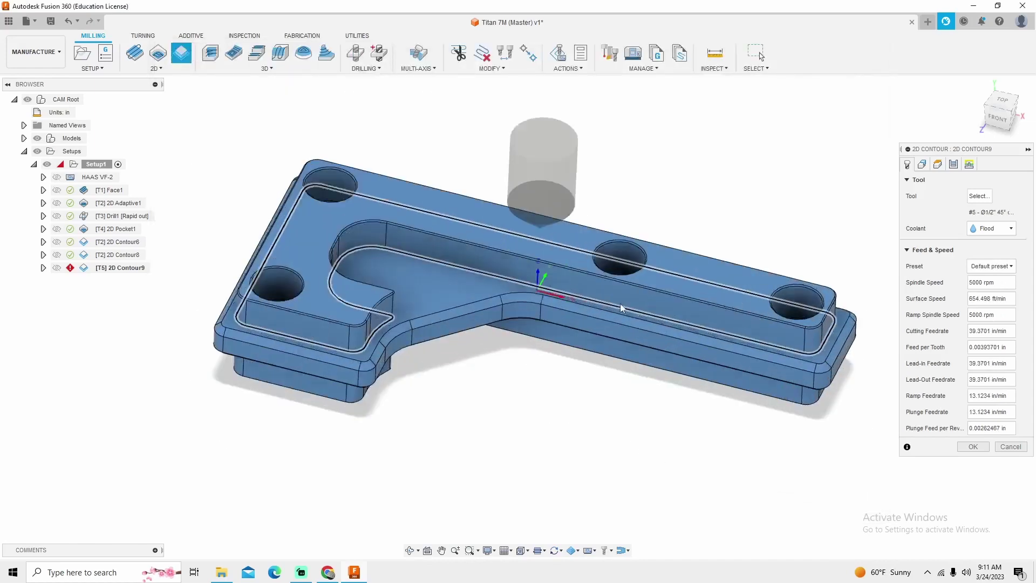
# - Chain the four hole edges, enable Chamfer in Passes, and generate 2D Contour9
pyautogui.scroll(-2, 451, 377)
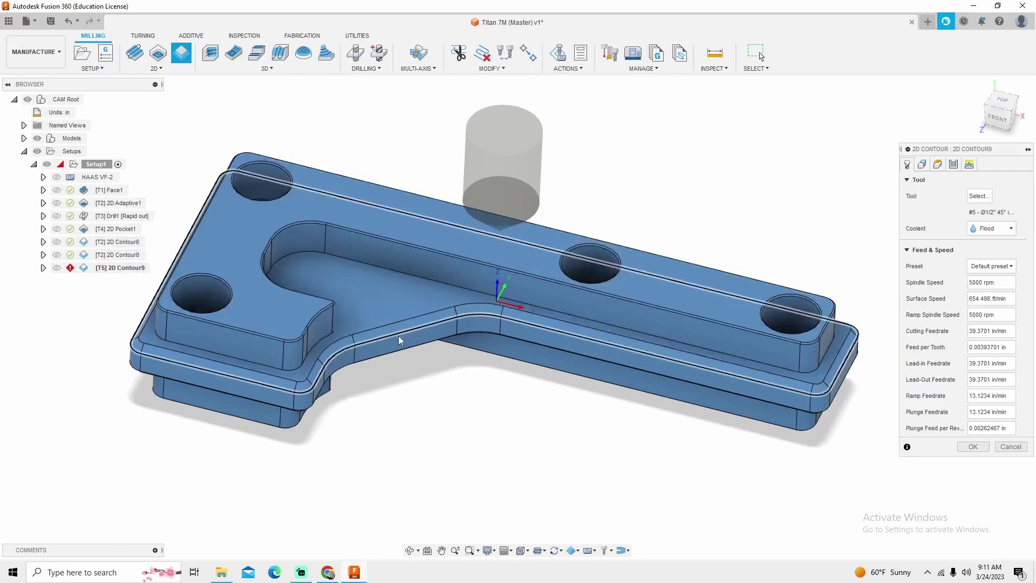
pyautogui.scroll(3, 615, 262)
pyautogui.click(613, 259)
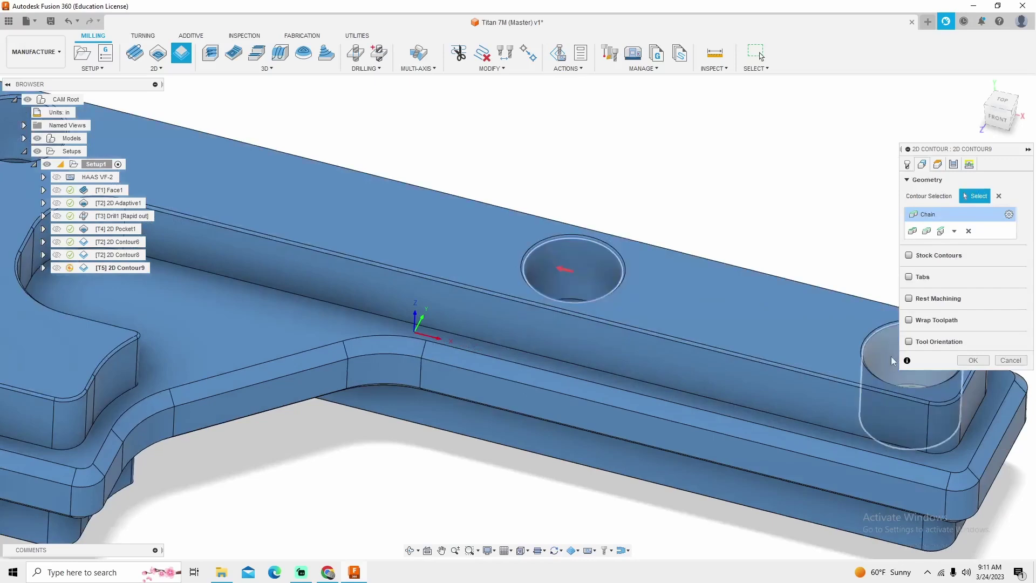
pyautogui.click(891, 357)
pyautogui.scroll(-5, 792, 376)
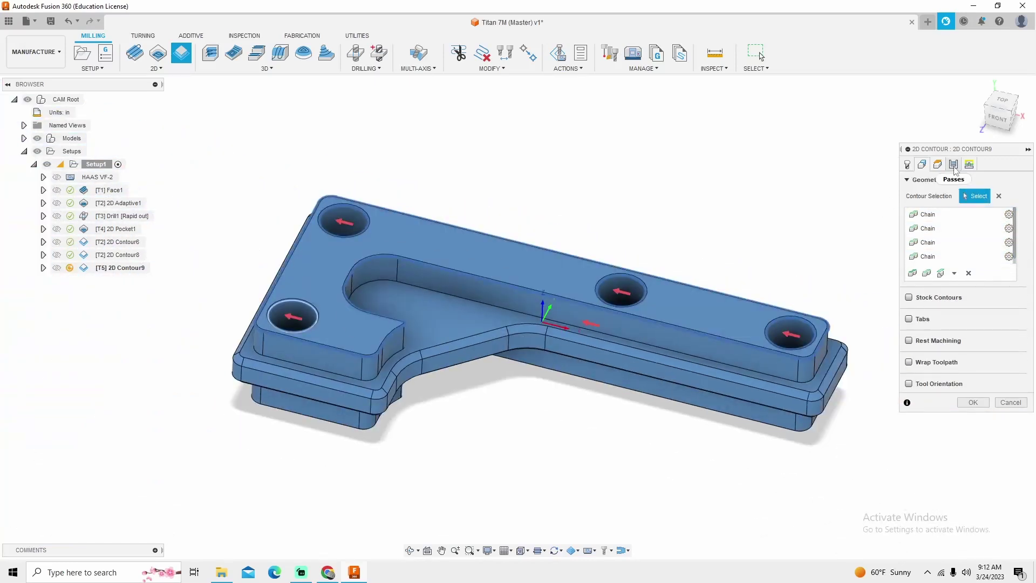
pyautogui.click(953, 164)
pyautogui.scroll(-1, 954, 372)
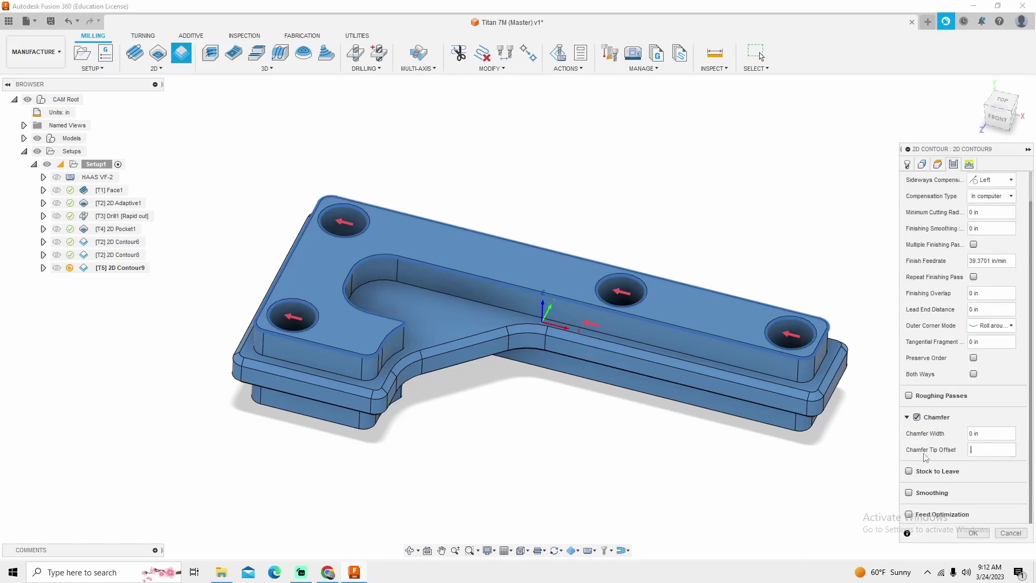
pyautogui.click(973, 533)
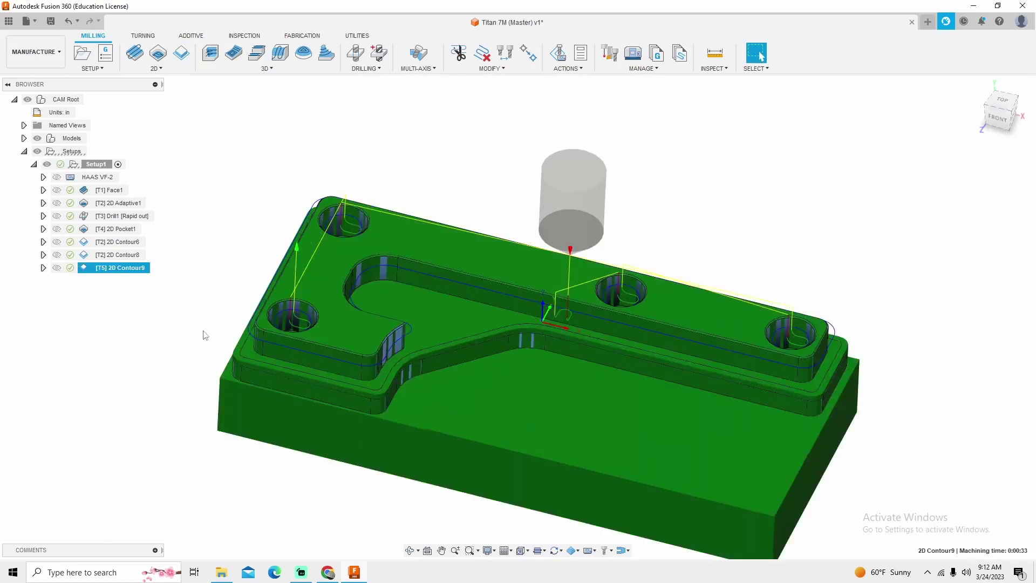
# - Start a new 2D contour and select the part's outer contour edge
pyautogui.click(182, 63)
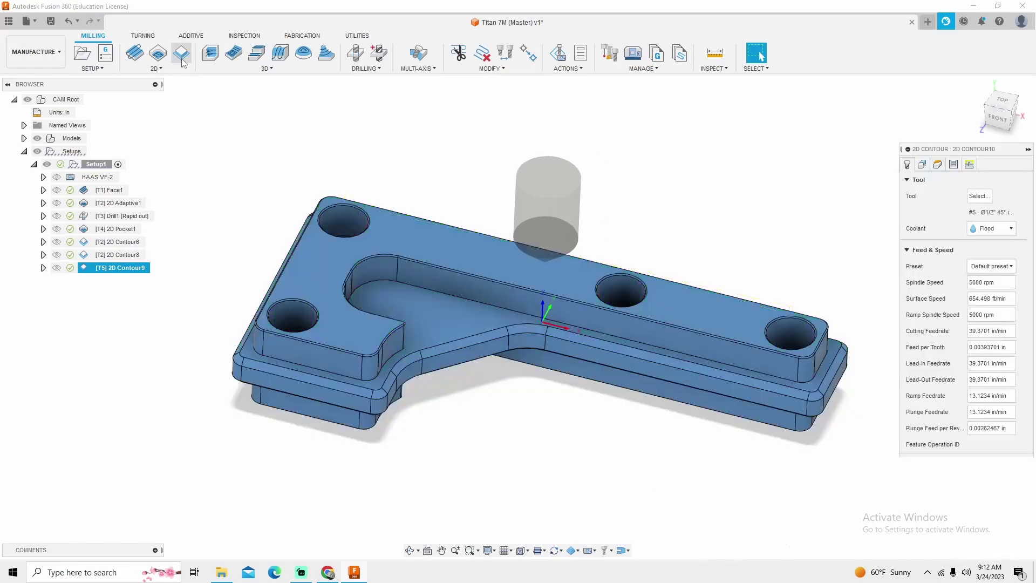
pyautogui.click(921, 164)
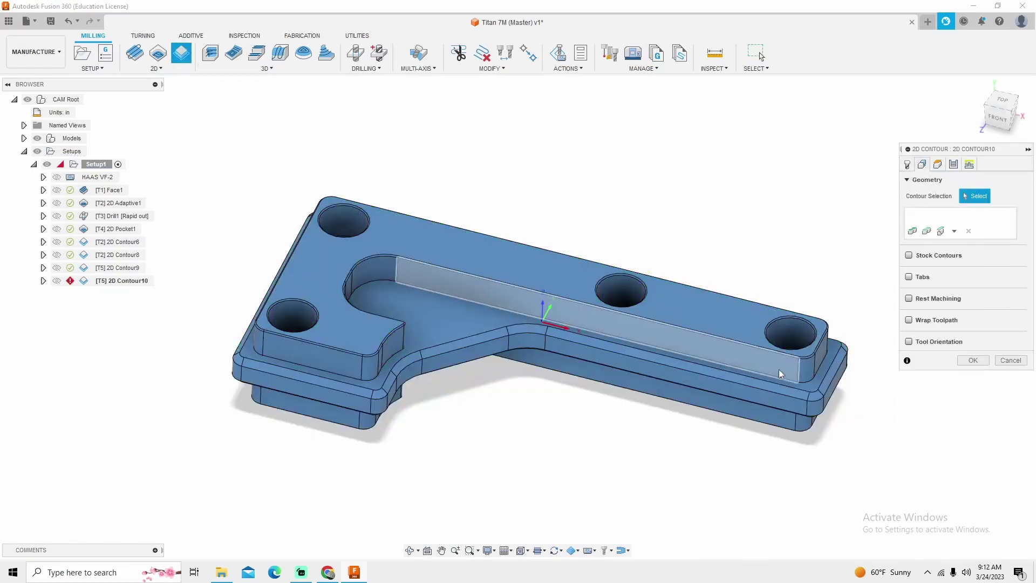
pyautogui.click(772, 396)
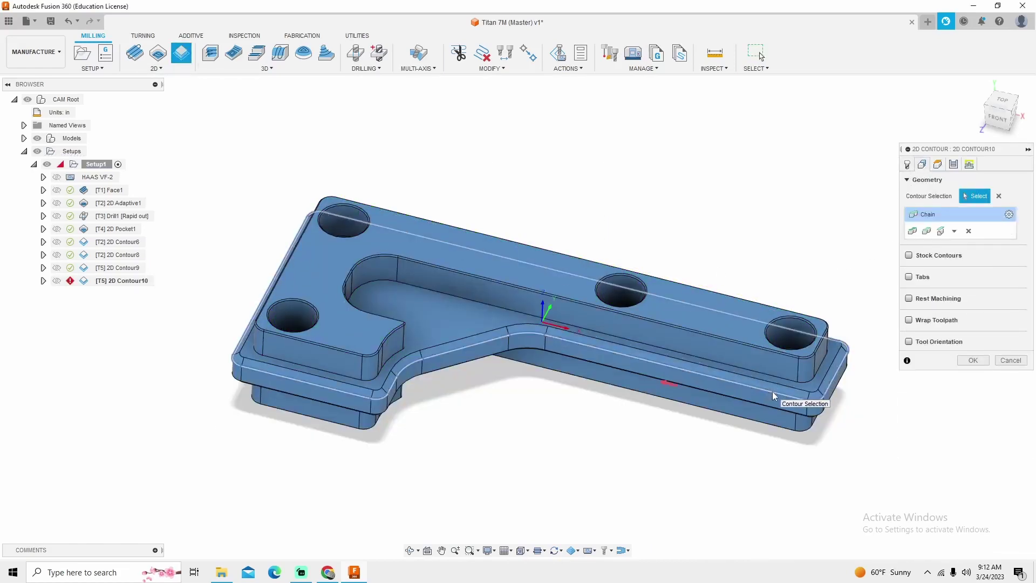
pyautogui.scroll(3, 772, 396)
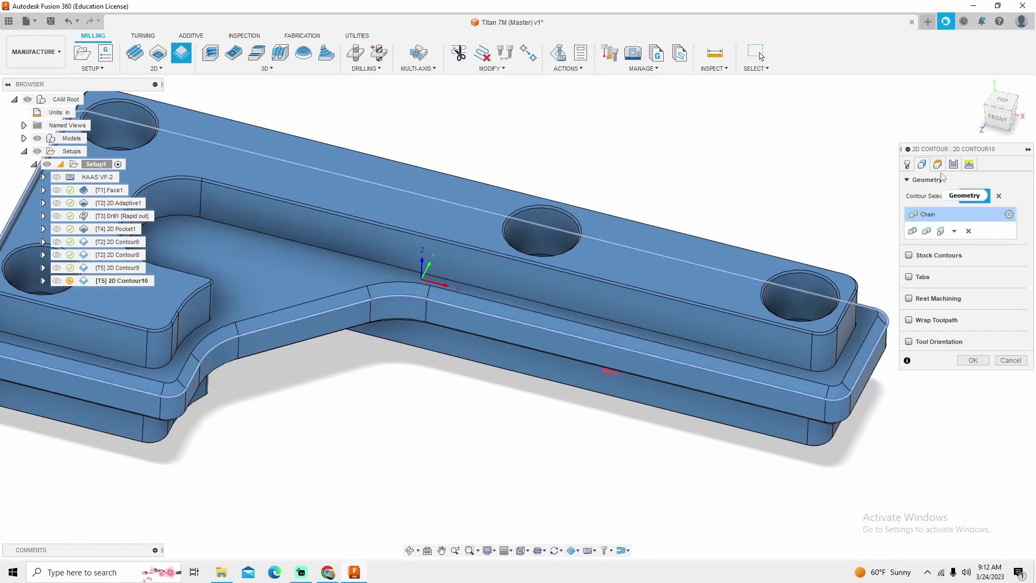
# - Enable chamfer passes, generate 2D Contour10, and bring the V562 vise into the design
pyautogui.click(938, 165)
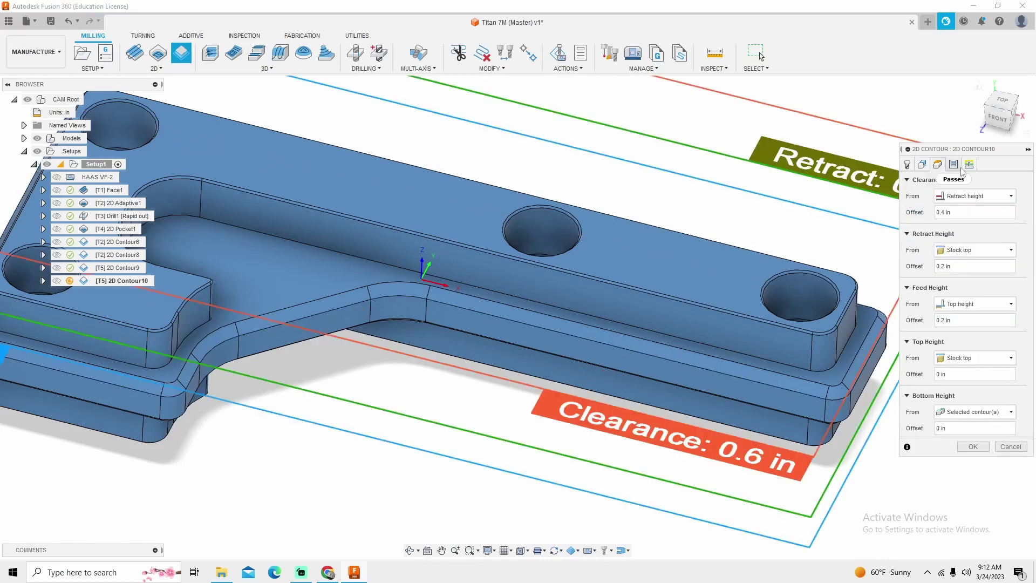
pyautogui.click(953, 164)
pyautogui.scroll(-3, 781, 179)
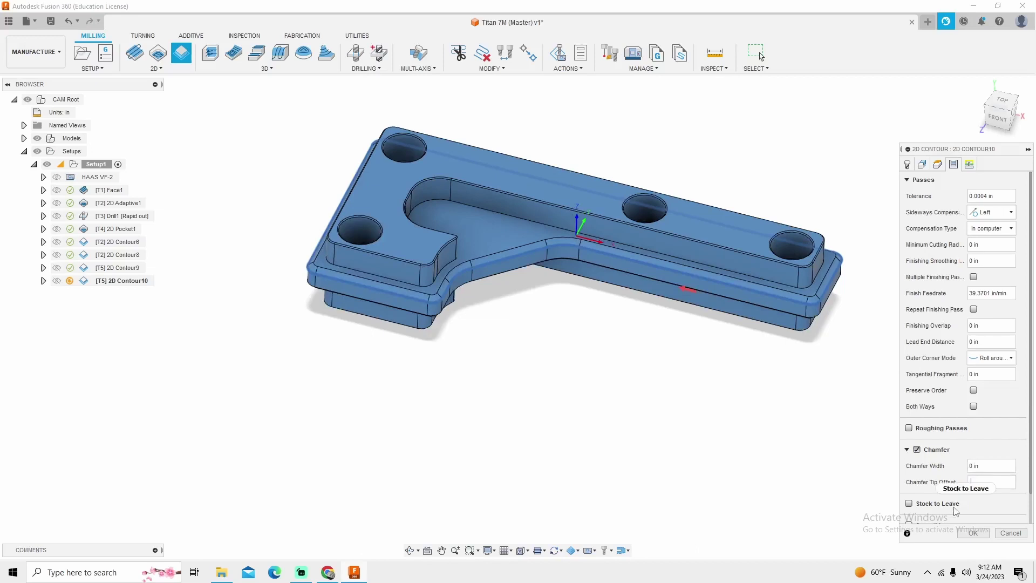
pyautogui.moveTo(956, 511)
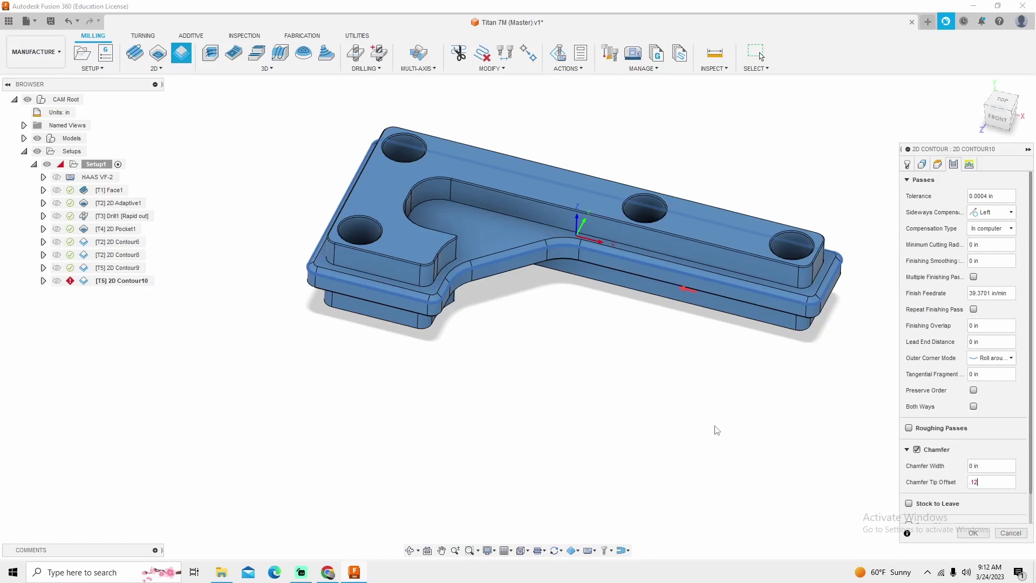
pyautogui.click(965, 531)
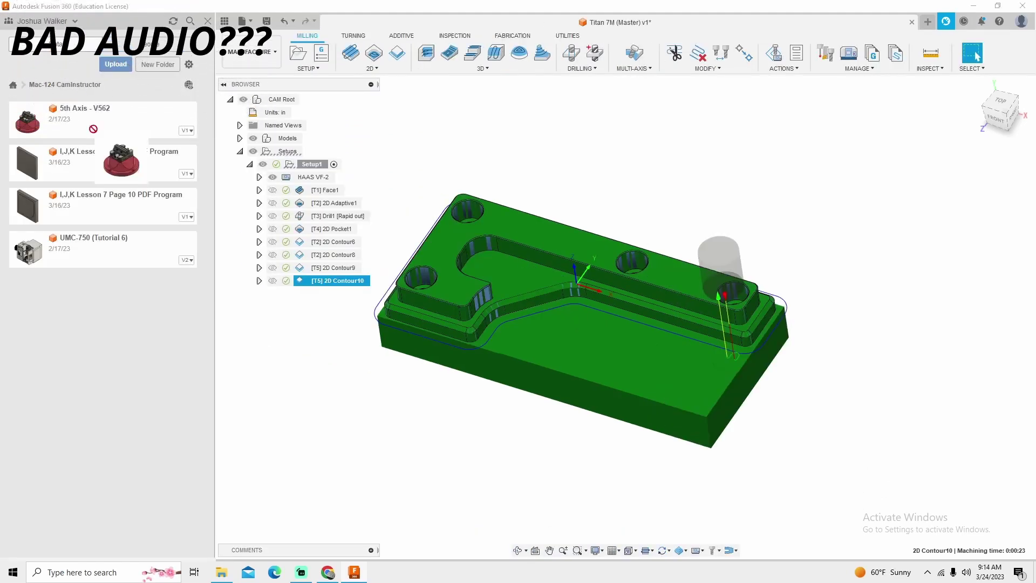
pyautogui.moveTo(93, 129); pyautogui.dragTo(381, 272)
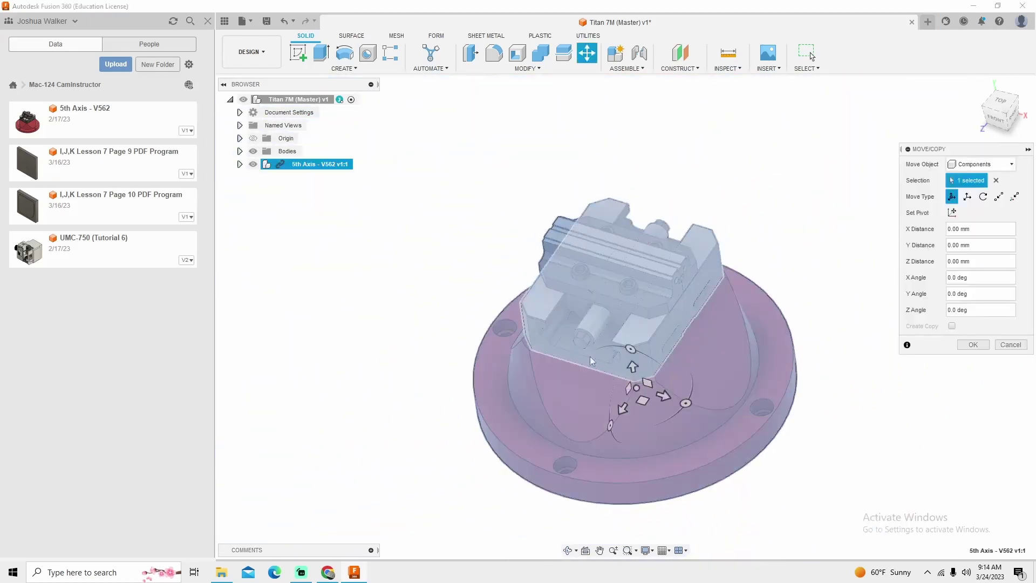
# - Move the vise -170 mm in Y under the part and drive the rear jaw to -0.90 in
pyautogui.moveTo(632, 367); pyautogui.dragTo(653, 502)
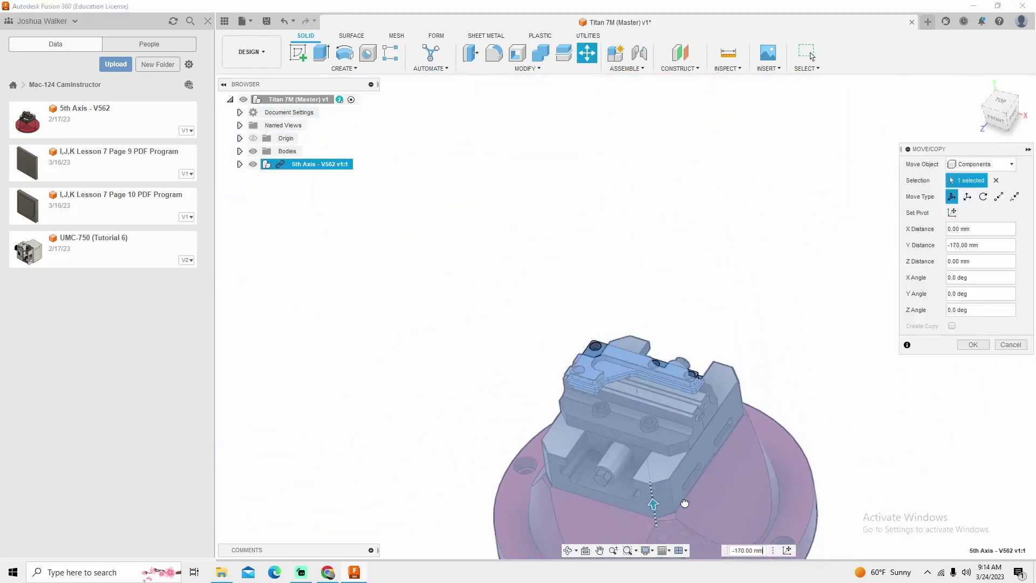
pyautogui.moveTo(999, 107); pyautogui.dragTo(993, 111)
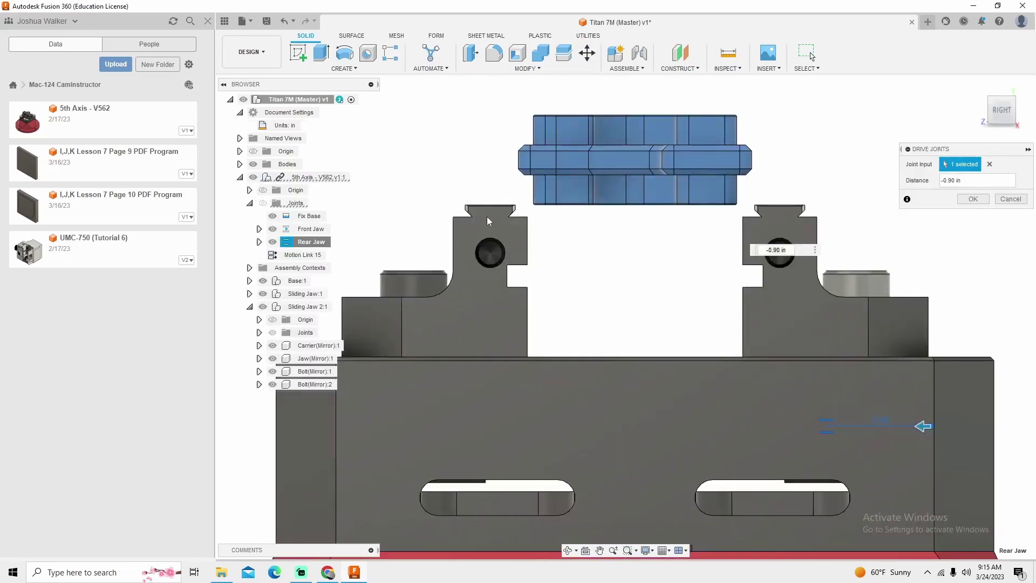
pyautogui.keyDown('shift'); pyautogui.moveTo(504, 233); pyautogui.dragTo(470, 238, button='middle'); pyautogui.keyUp('shift')
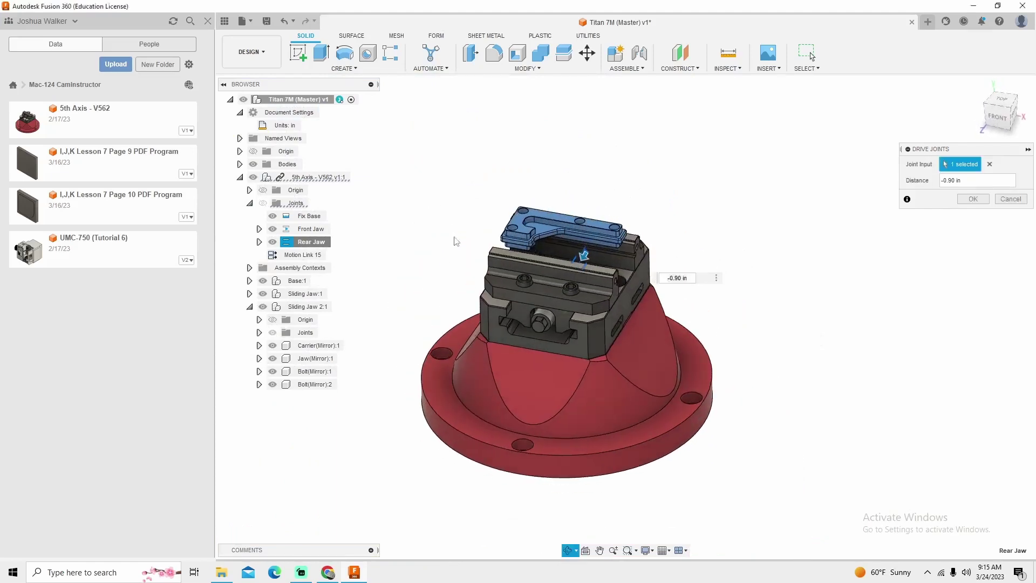
pyautogui.click(972, 199)
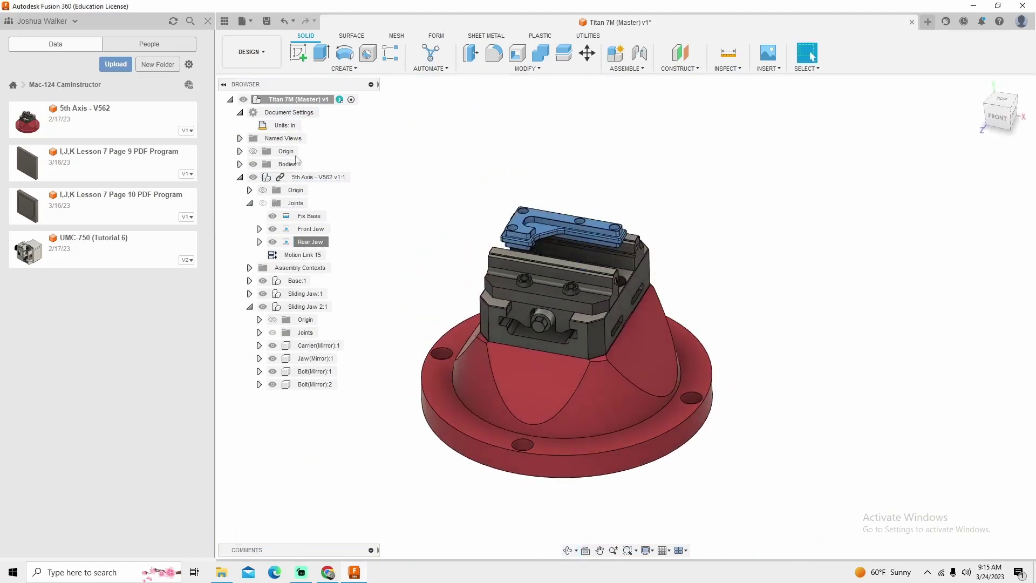
# - Collapse the vise component's subtree in the browser
pyautogui.click(230, 100)
pyautogui.click(230, 100)
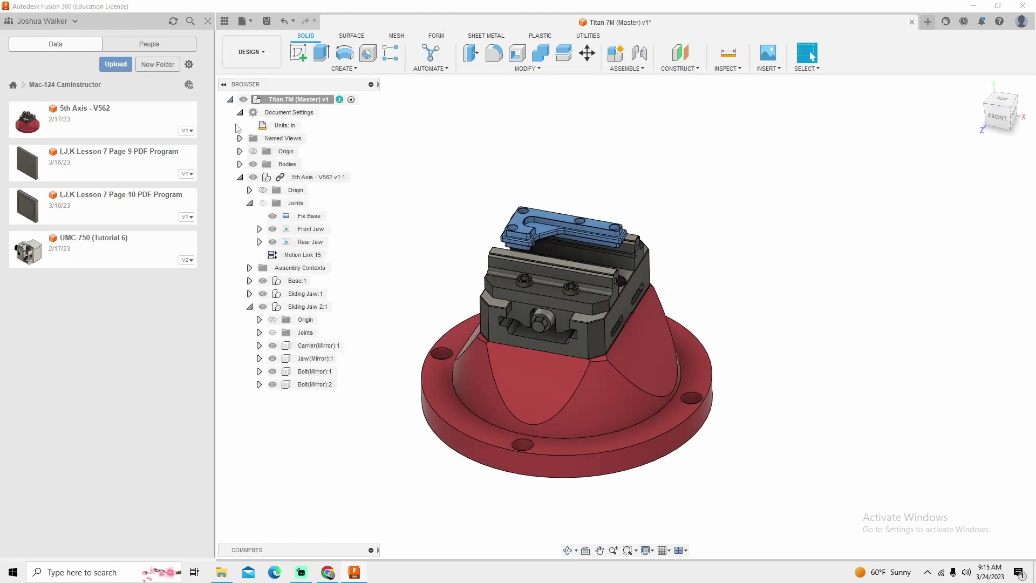
pyautogui.click(240, 177)
# - In the Manufacture workspace, edit Setup1's part position settings
pyautogui.click(251, 51)
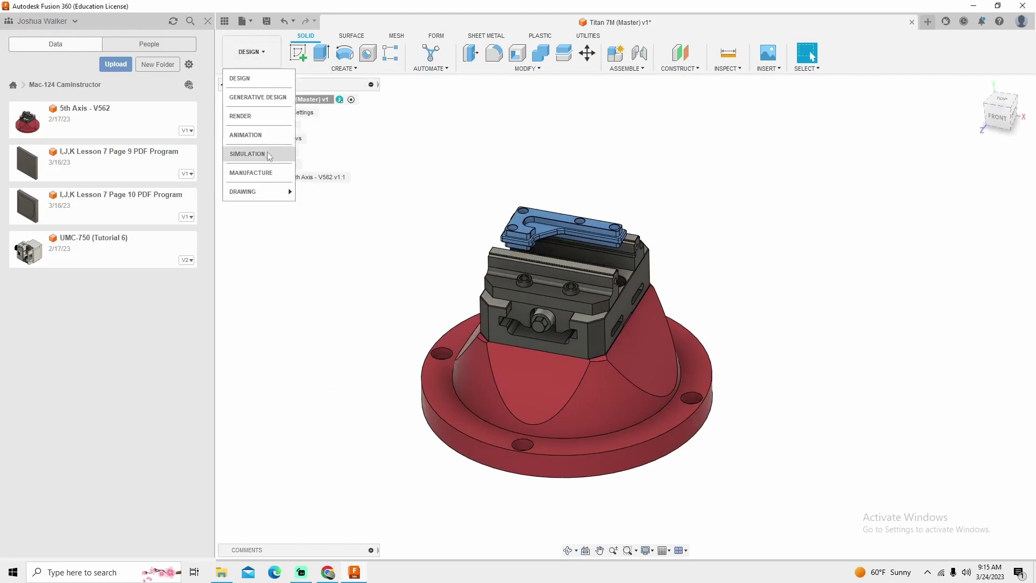
pyautogui.click(254, 174)
pyautogui.rightClick(307, 164)
pyautogui.click(324, 174)
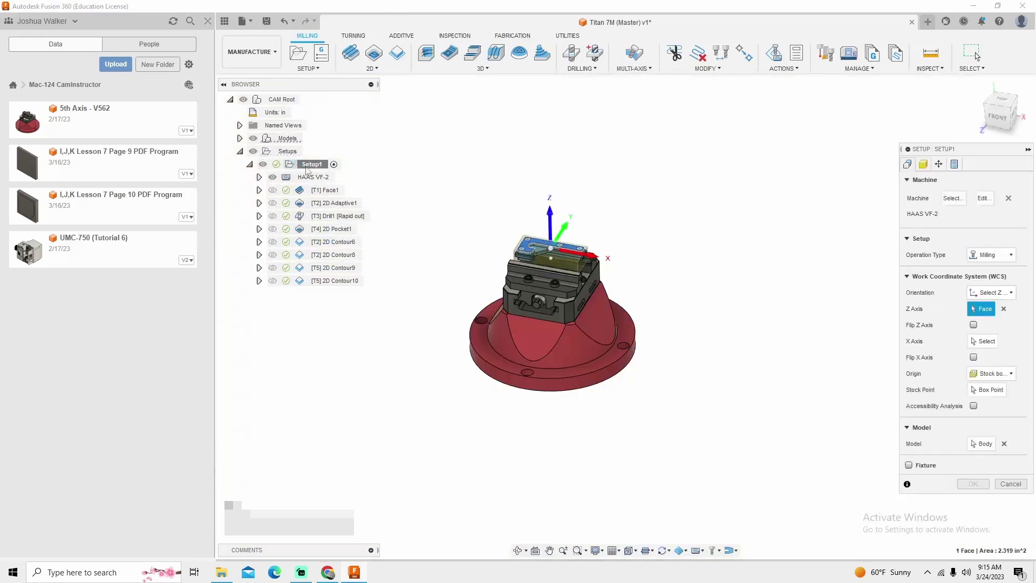
pyautogui.click(939, 165)
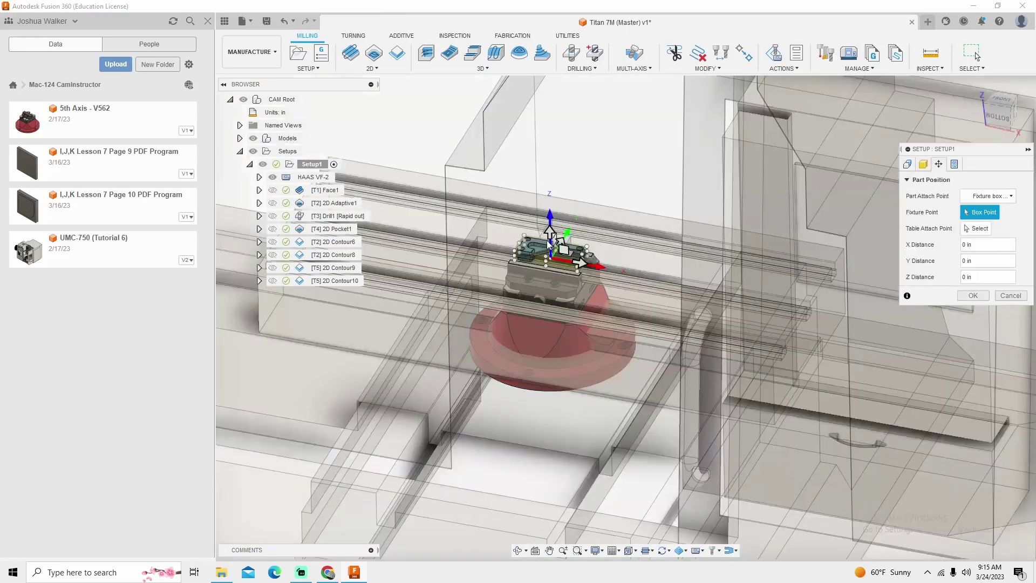
# - Raise the part 6.9 in on the HAAS VF-2 table and confirm Setup1
pyautogui.moveTo(549, 231); pyautogui.dragTo(548, 156)
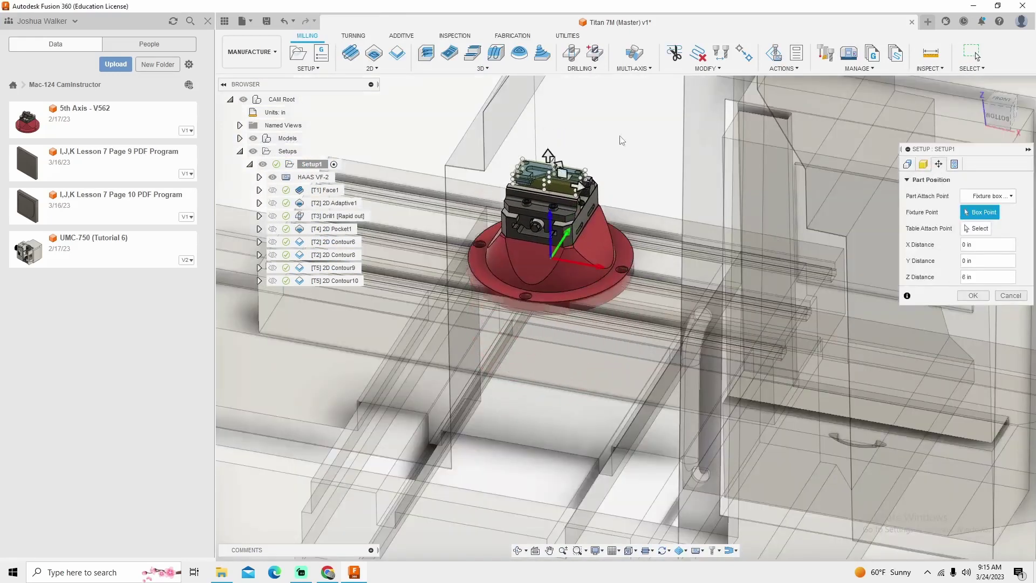
pyautogui.click(994, 118)
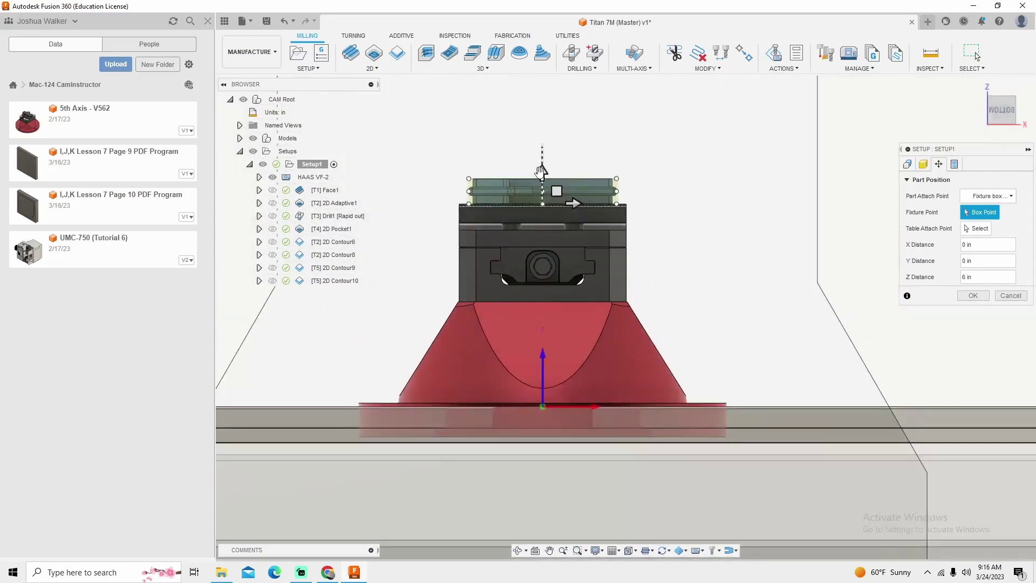
pyautogui.moveTo(539, 162); pyautogui.dragTo(542, 157)
pyautogui.scroll(3, 542, 158)
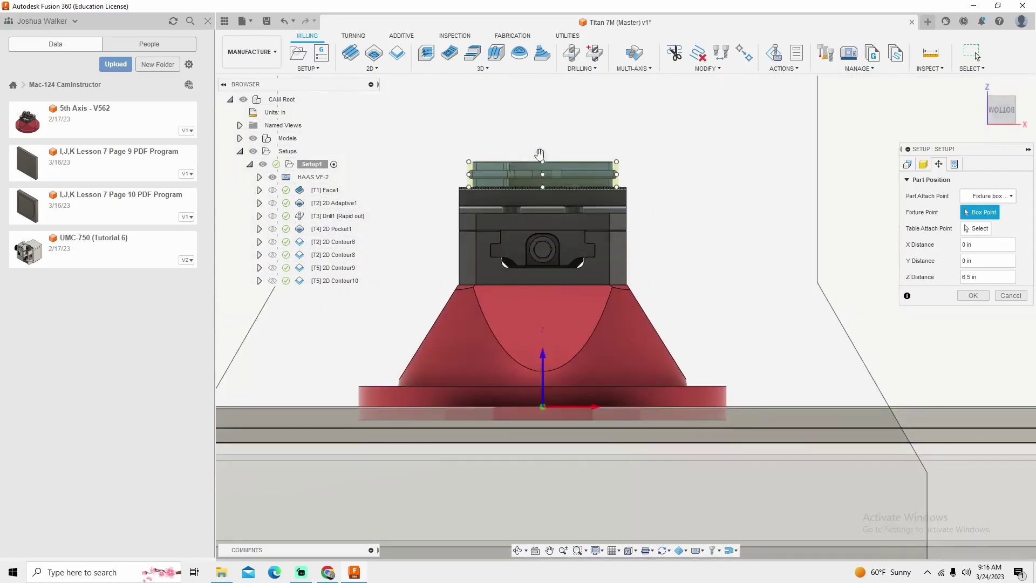
pyautogui.scroll(3, 539, 154)
pyautogui.scroll(-3, 524, 186)
pyautogui.scroll(2, 529, 185)
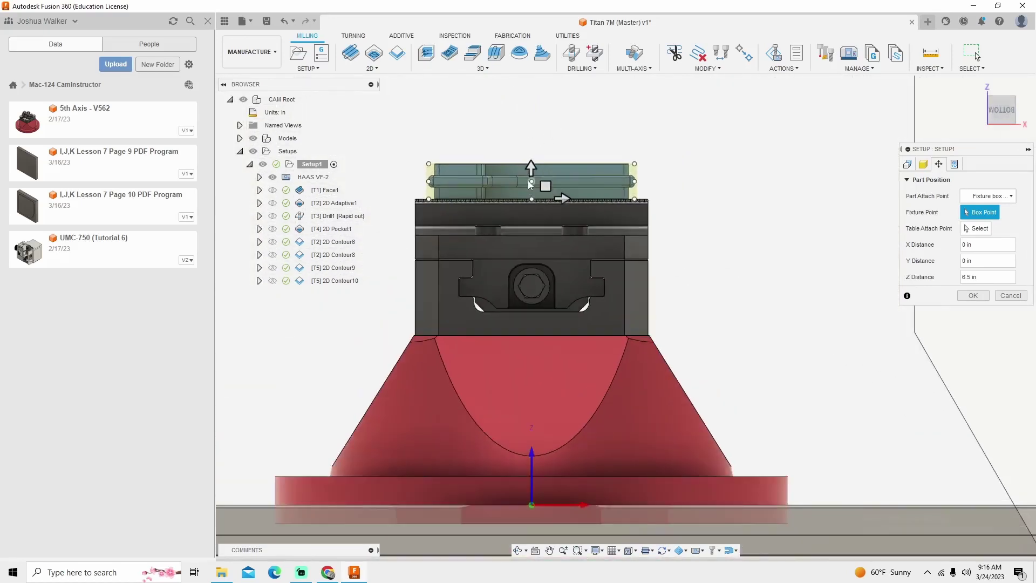
pyautogui.moveTo(532, 169); pyautogui.dragTo(531, 150)
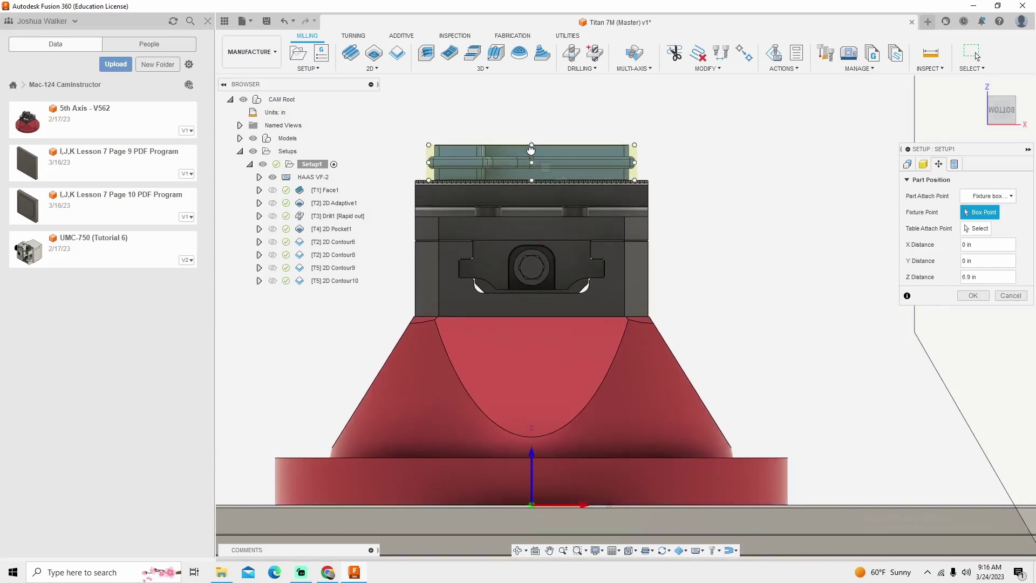
pyautogui.scroll(-5, 603, 195)
pyautogui.keyDown('shift'); pyautogui.moveTo(647, 302); pyautogui.dragTo(664, 373, button='middle'); pyautogui.keyUp('shift')
pyautogui.scroll(-3, 653, 377)
pyautogui.click(972, 296)
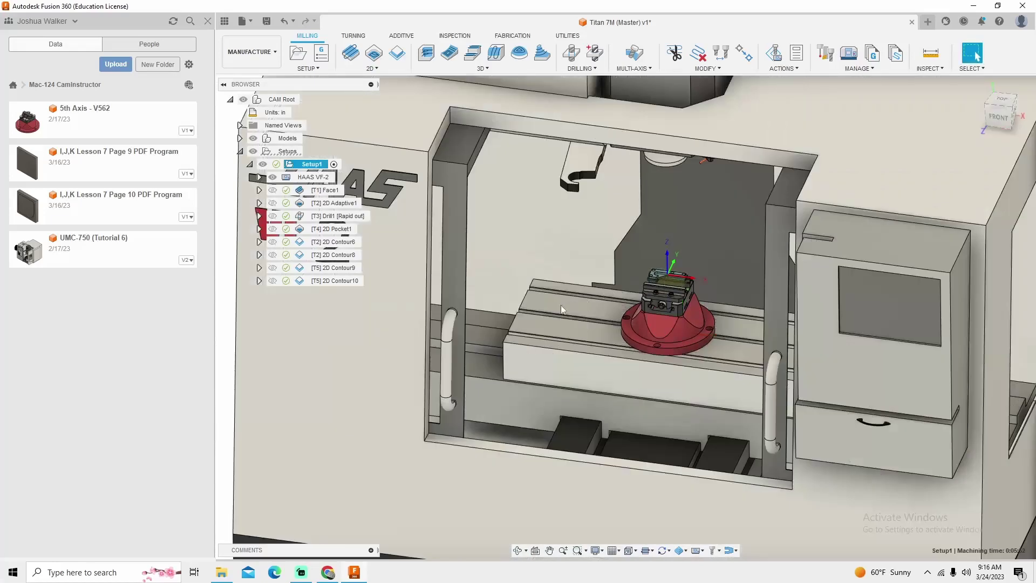
pyautogui.rightClick(303, 164)
# - Run Simulate with Machine on Setup1 and play it, starting with Face1
pyautogui.click(333, 289)
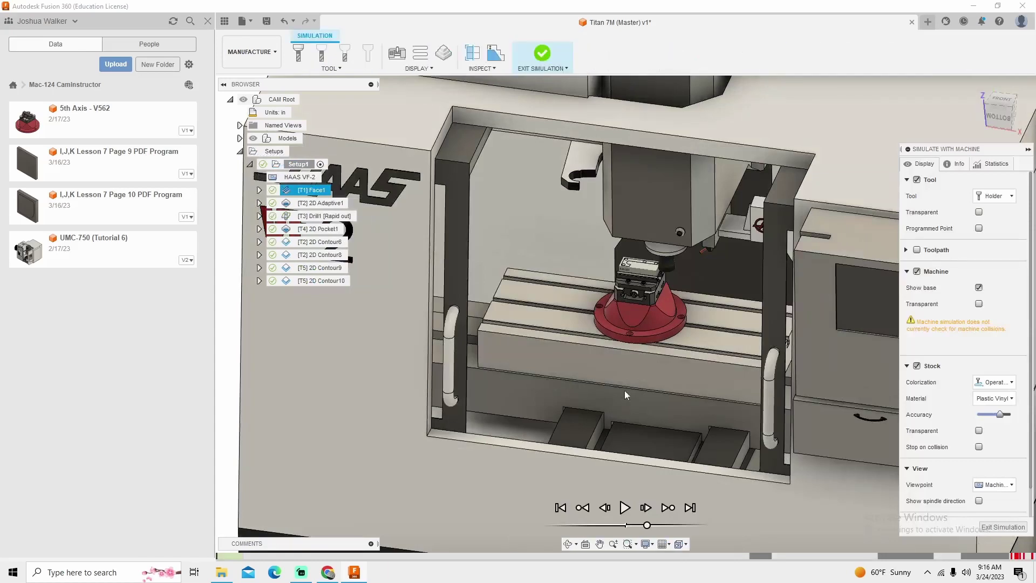
pyautogui.click(625, 509)
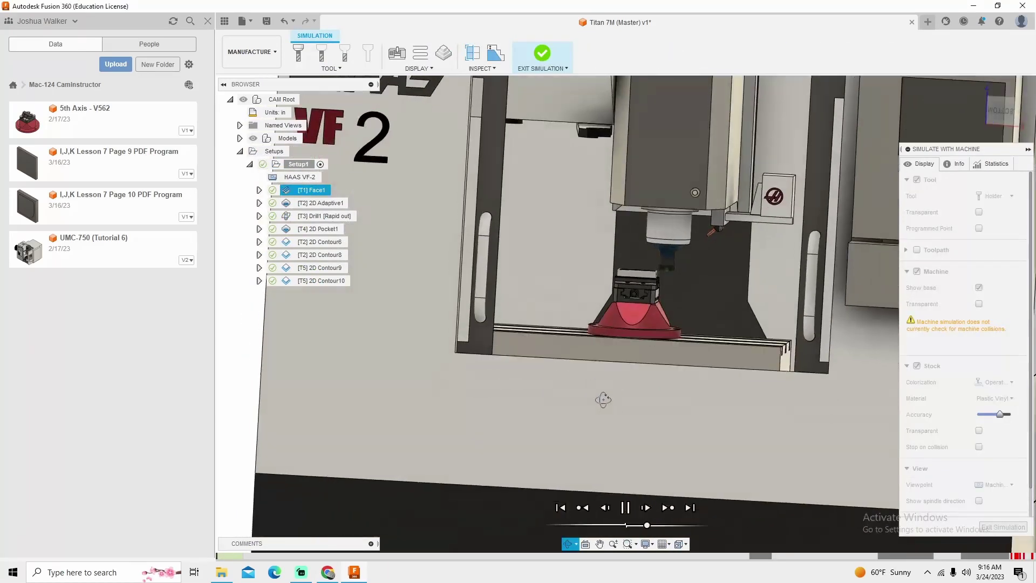